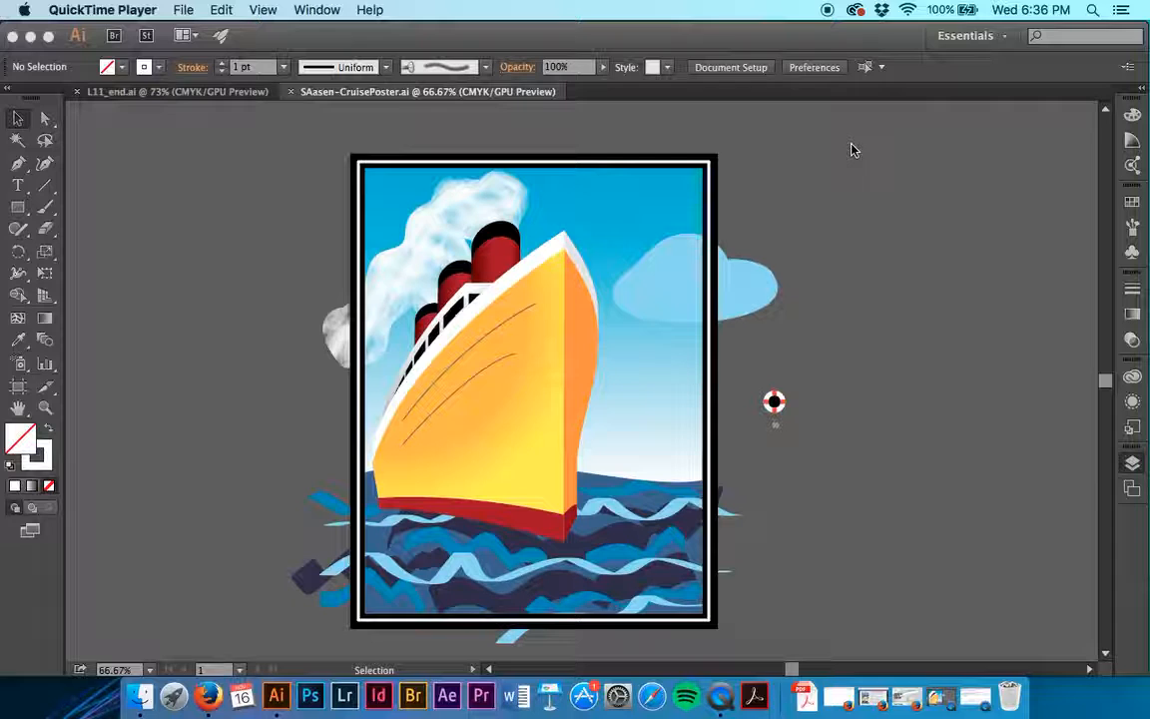
- Show pattern brushes and hide bristle brushes in the poster document's brush list
scroll(852, 150, right, 5)
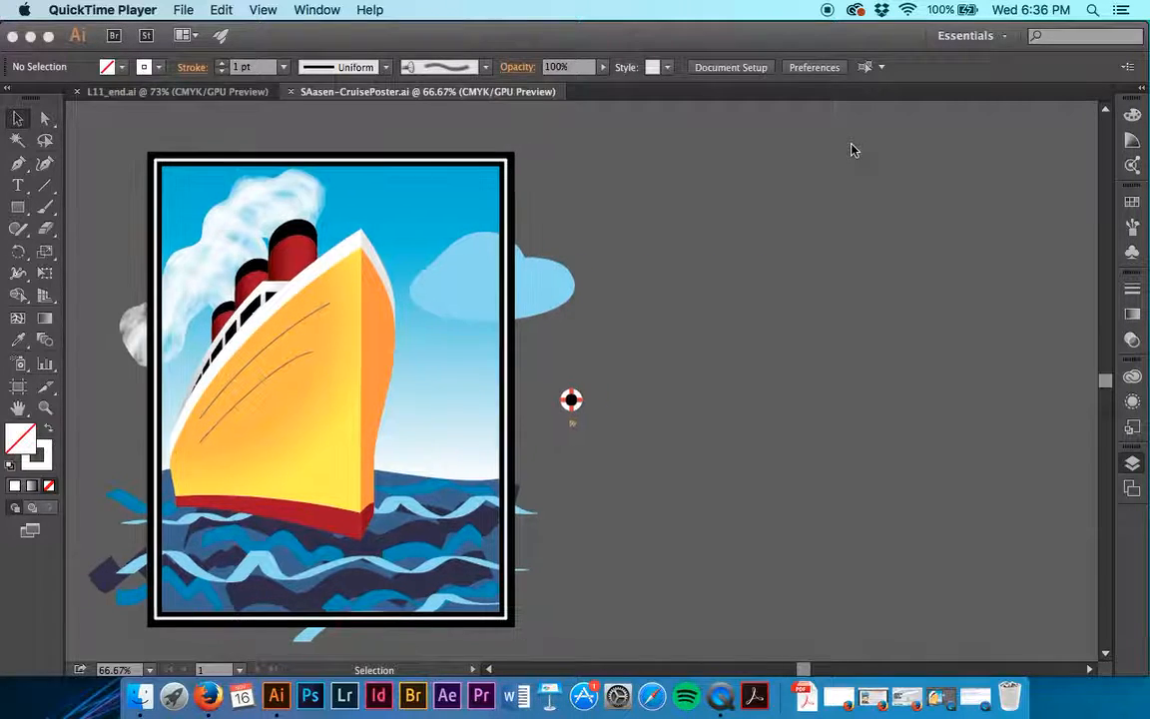
click(1133, 229)
click(1133, 228)
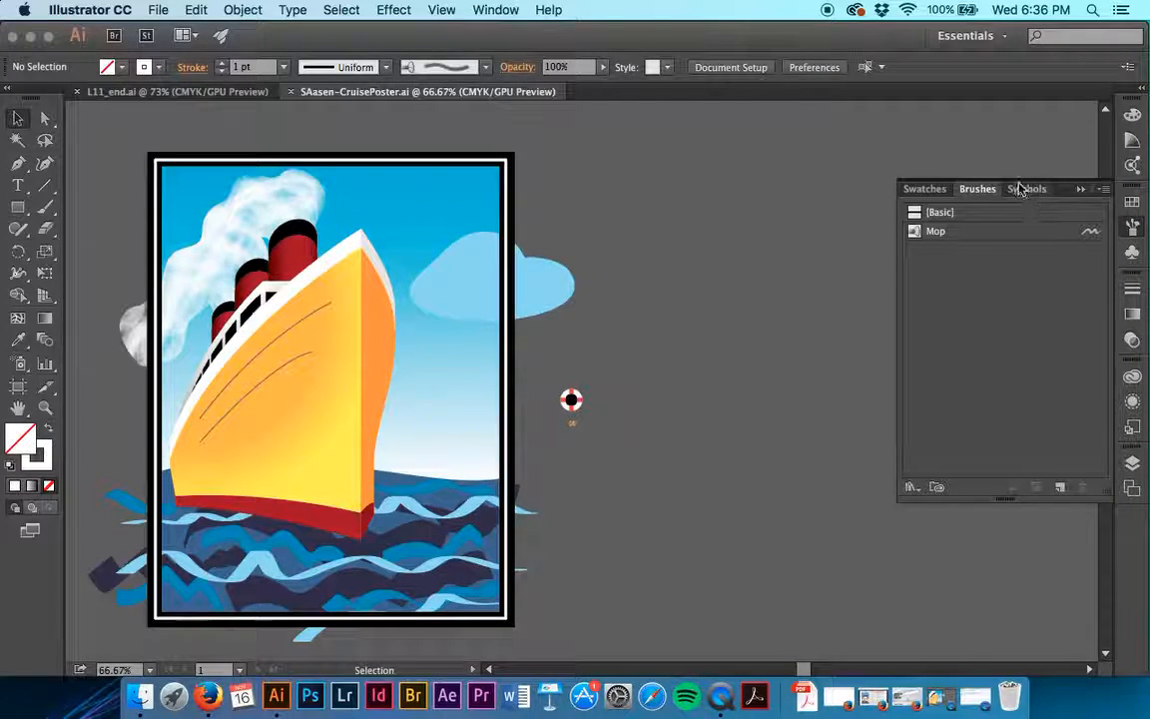
click(1104, 192)
click(1010, 376)
click(1104, 191)
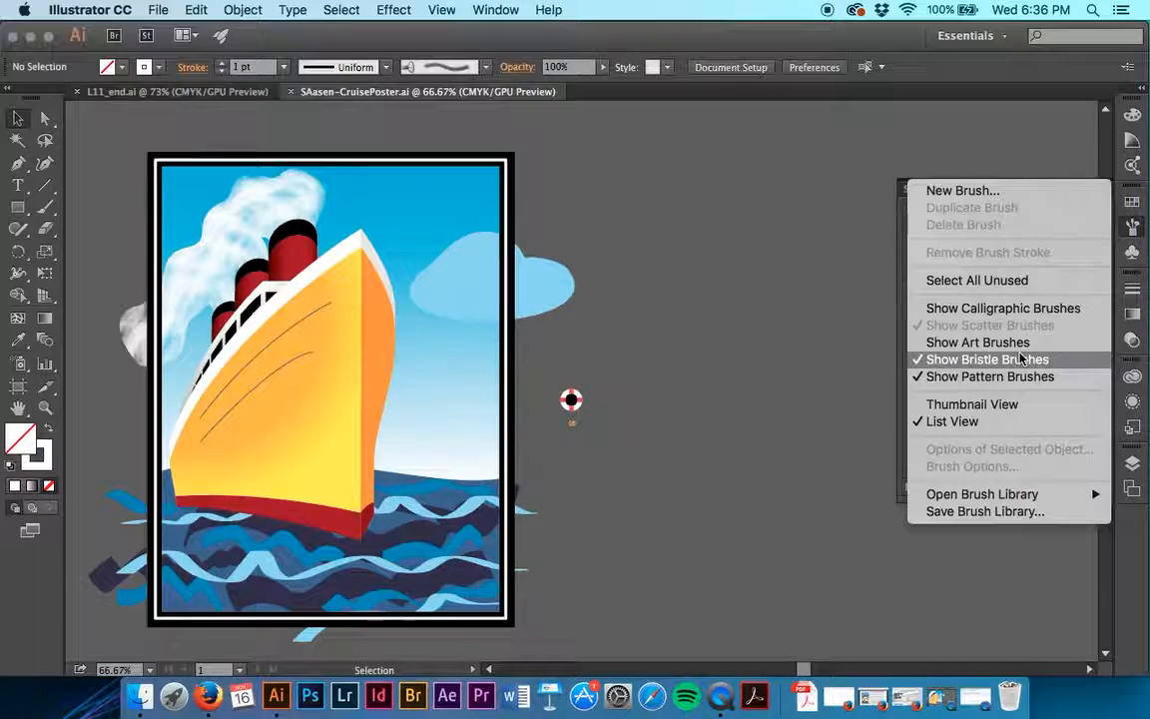
click(989, 356)
- Paint a trial stroke with the Cut Here pattern brush on the empty canvas beside the poster, and delete it
click(934, 231)
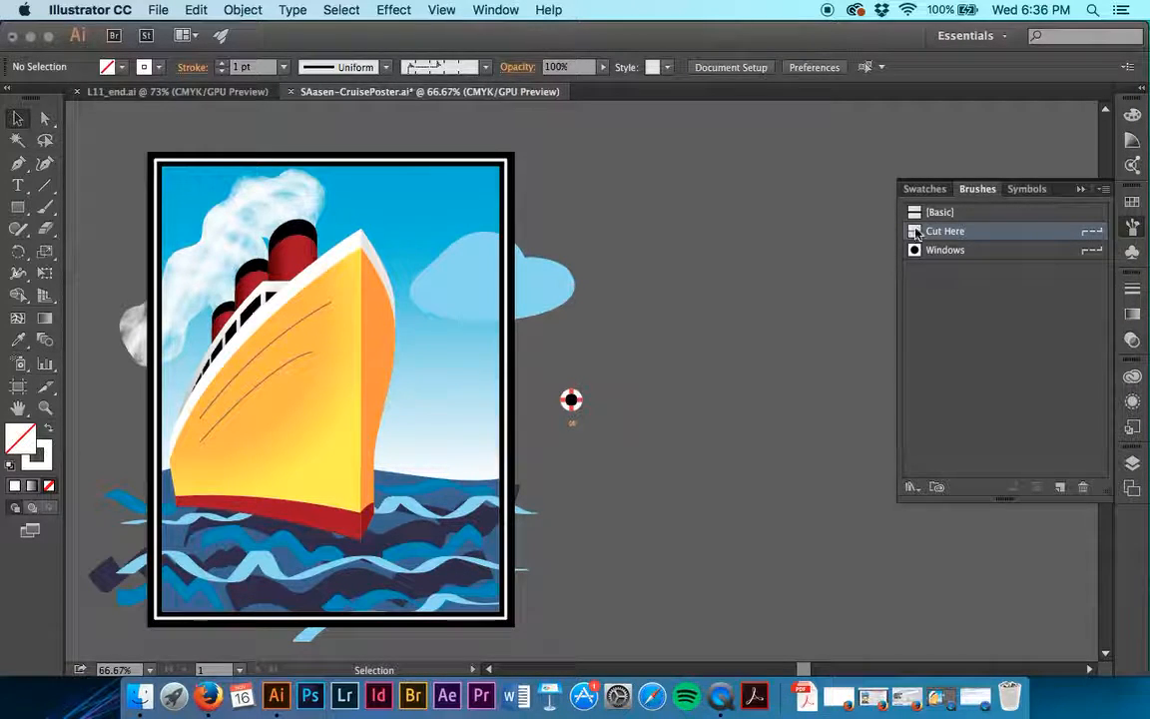
scroll(726, 298, right, 5)
scroll(726, 298, right, 3)
key(b)
mouse_move(584, 243)
mouse_down()
mouse_move(687, 392)
mouse_move(783, 413)
mouse_up()
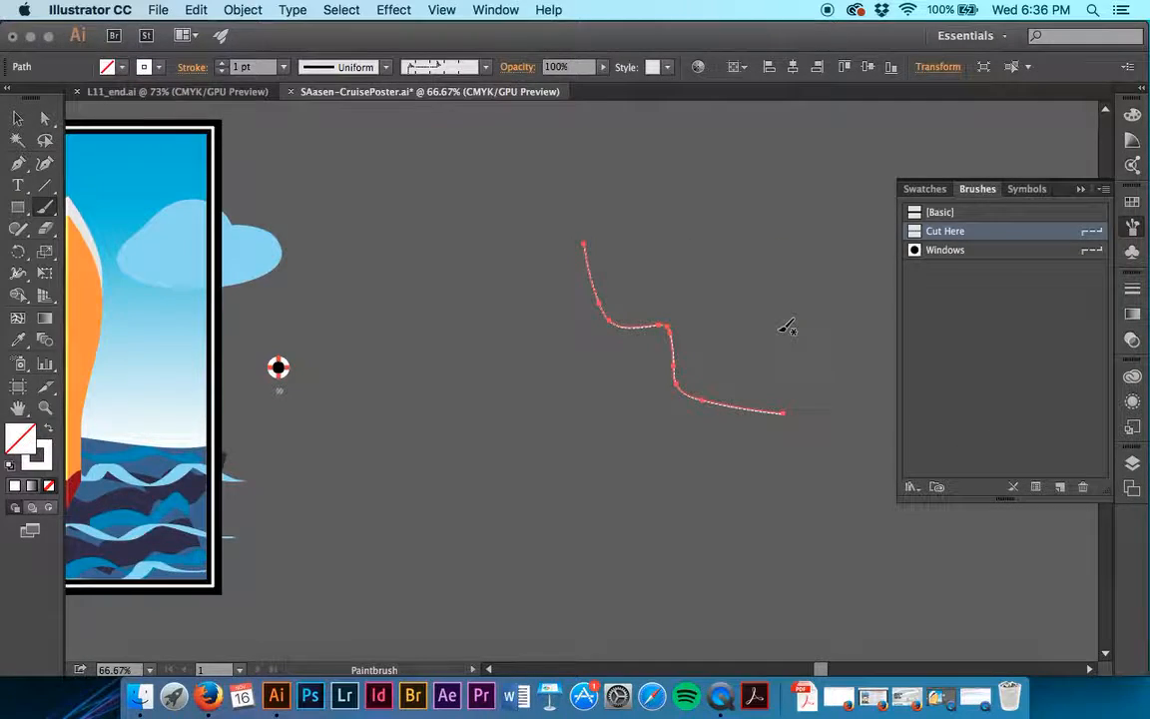
key(super+equal)
key(super+equal)
key(super+equal)
scroll(788, 328, right, 10)
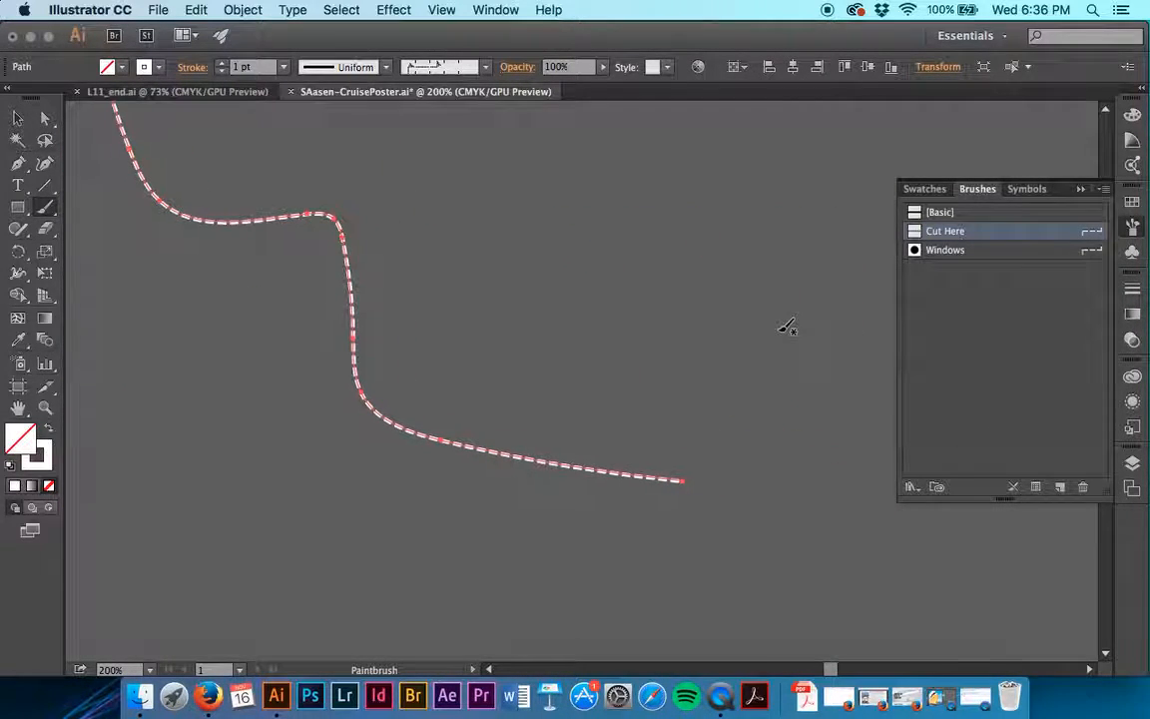
key(Delete)
- Paint a trial stroke with the Windows pattern brush on the empty canvas, and delete it
click(919, 250)
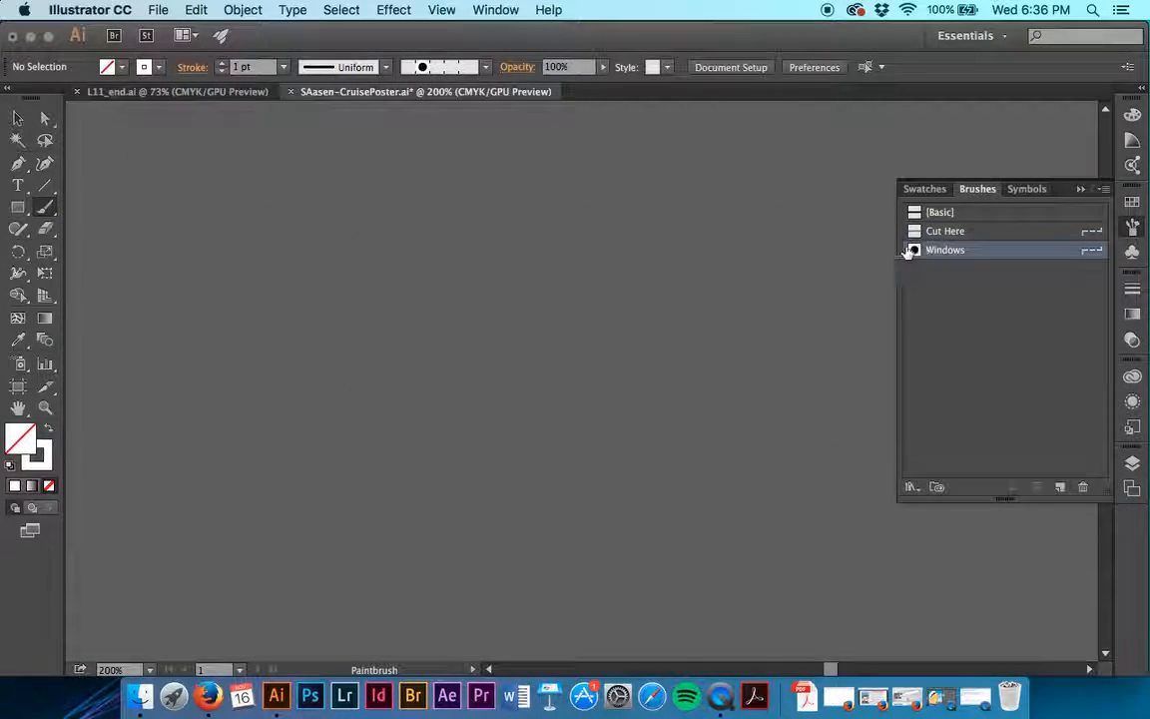
drag(581, 217, 650, 399)
key(Delete)
key(v)
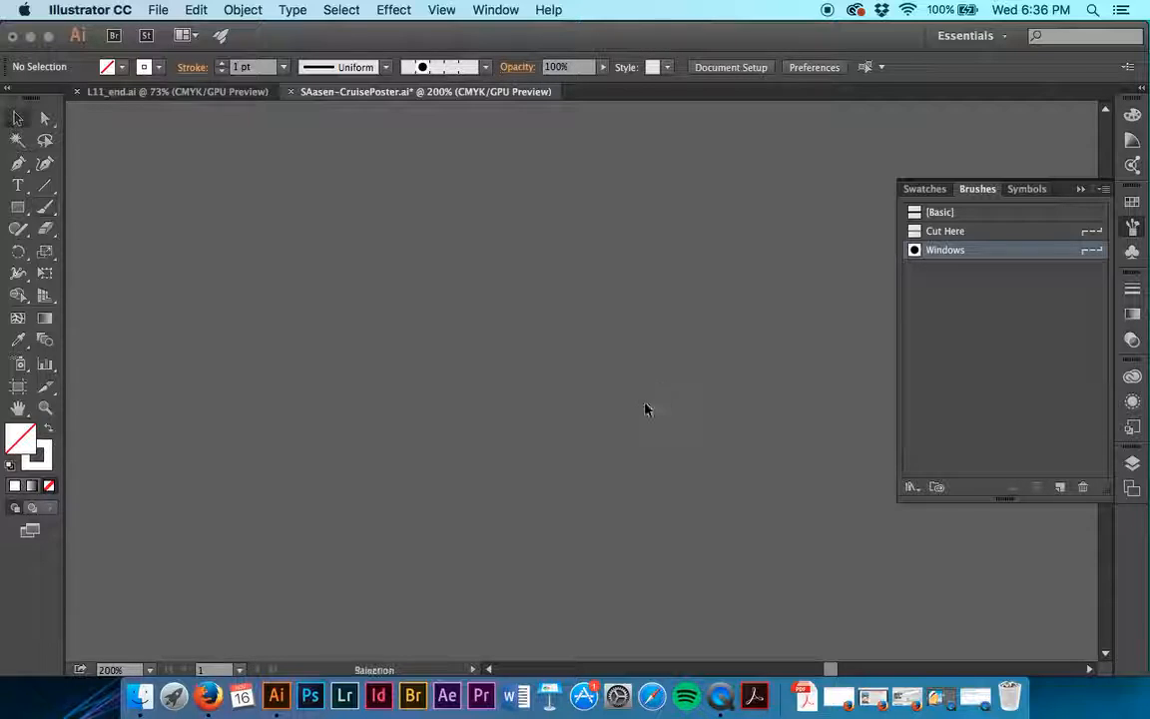
- Apply the Windows pattern brush to both curved black lines on the ship's yellow hull
scroll(645, 409, left, 7)
scroll(645, 409, up, 1)
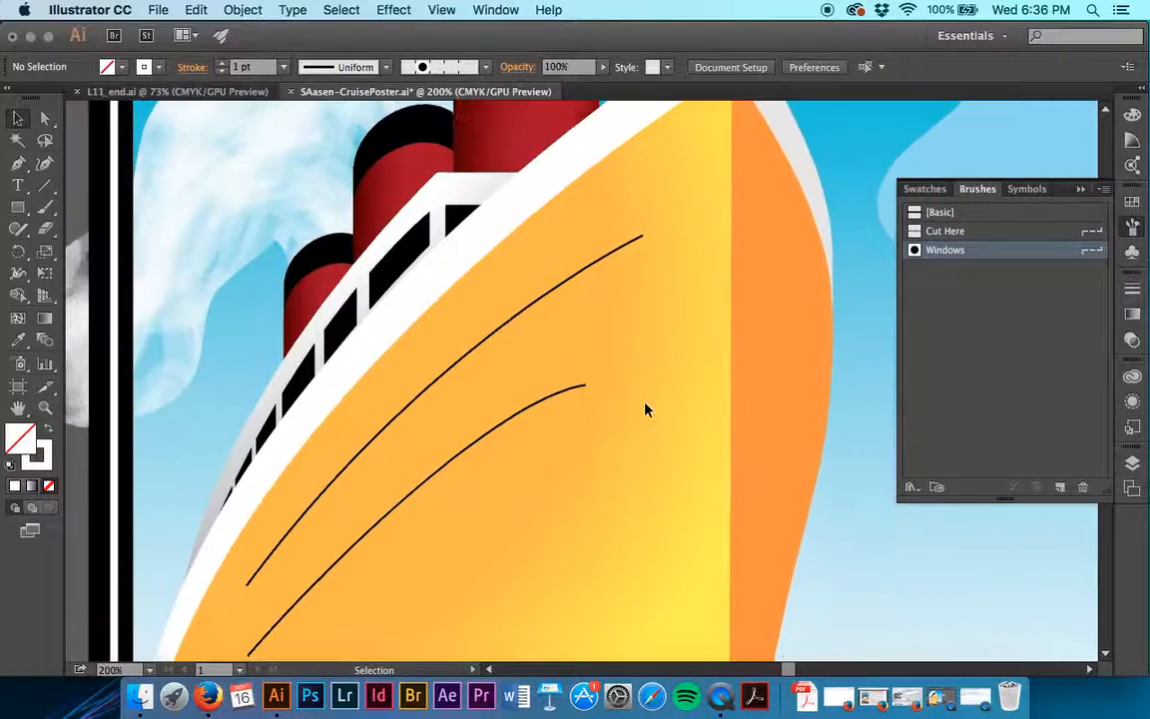
click(527, 330)
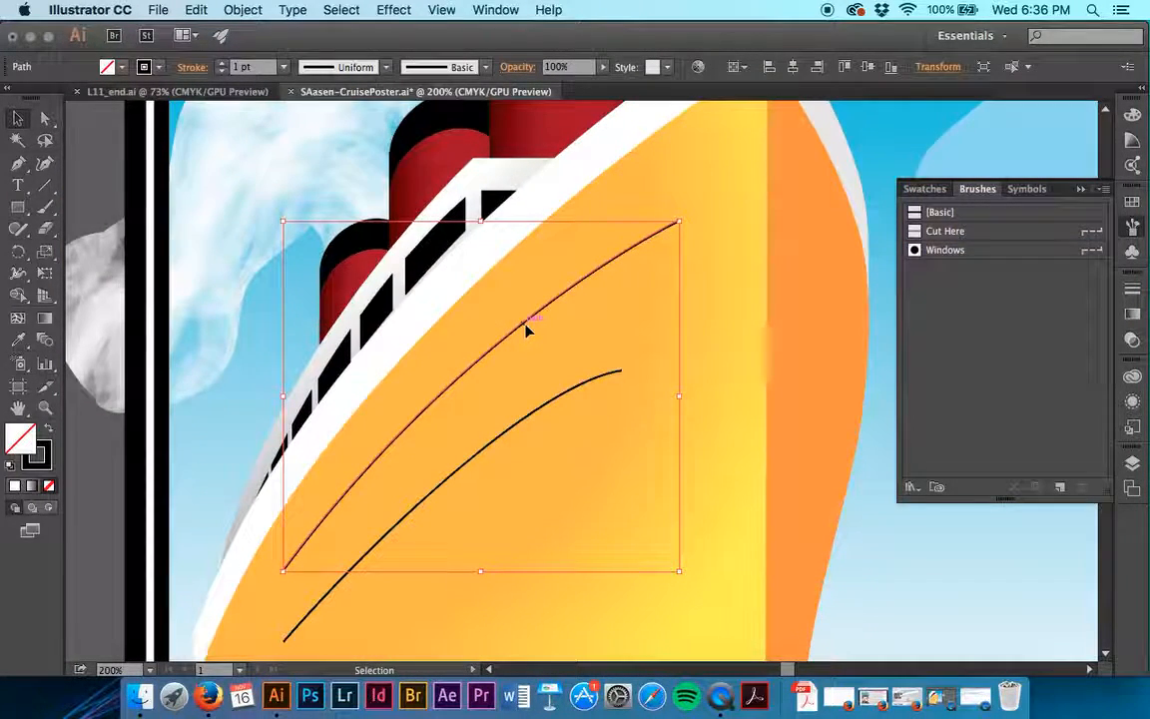
shift+click(527, 422)
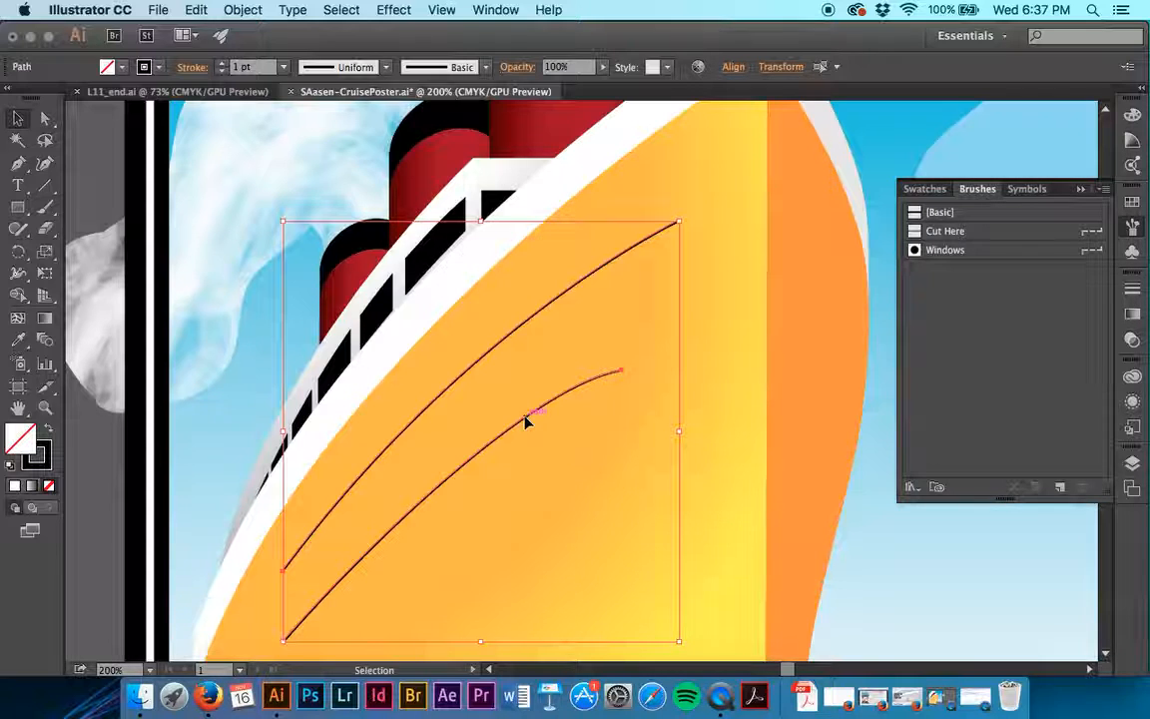
click(489, 68)
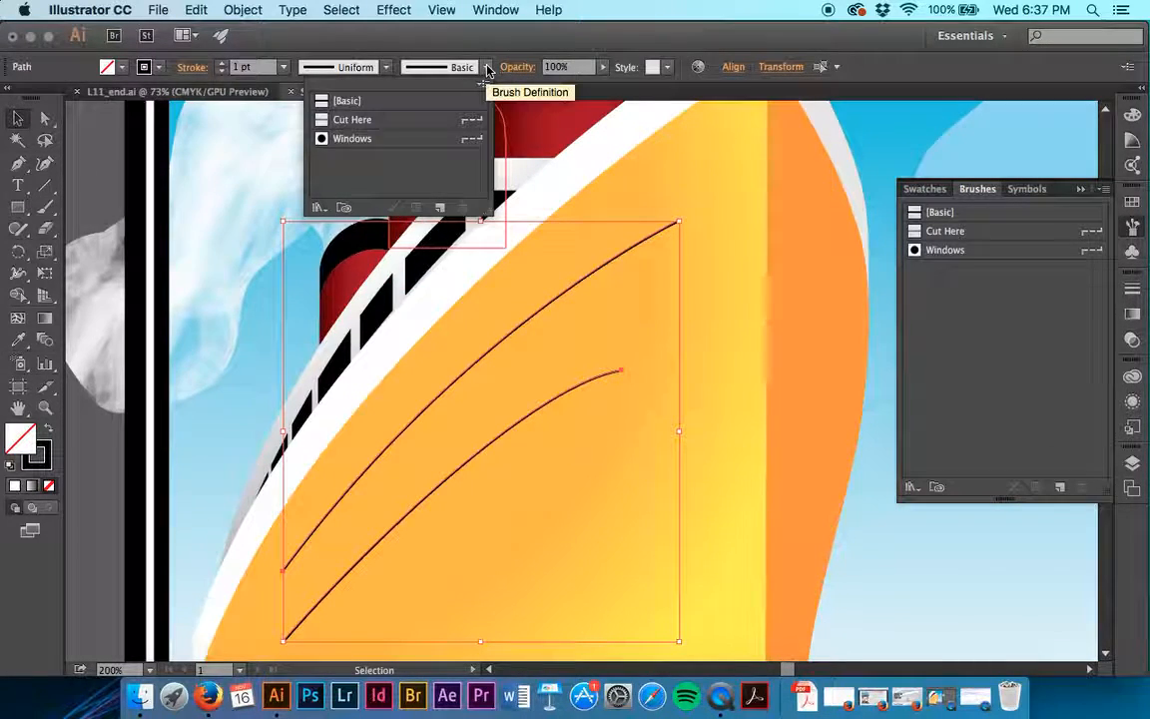
click(400, 141)
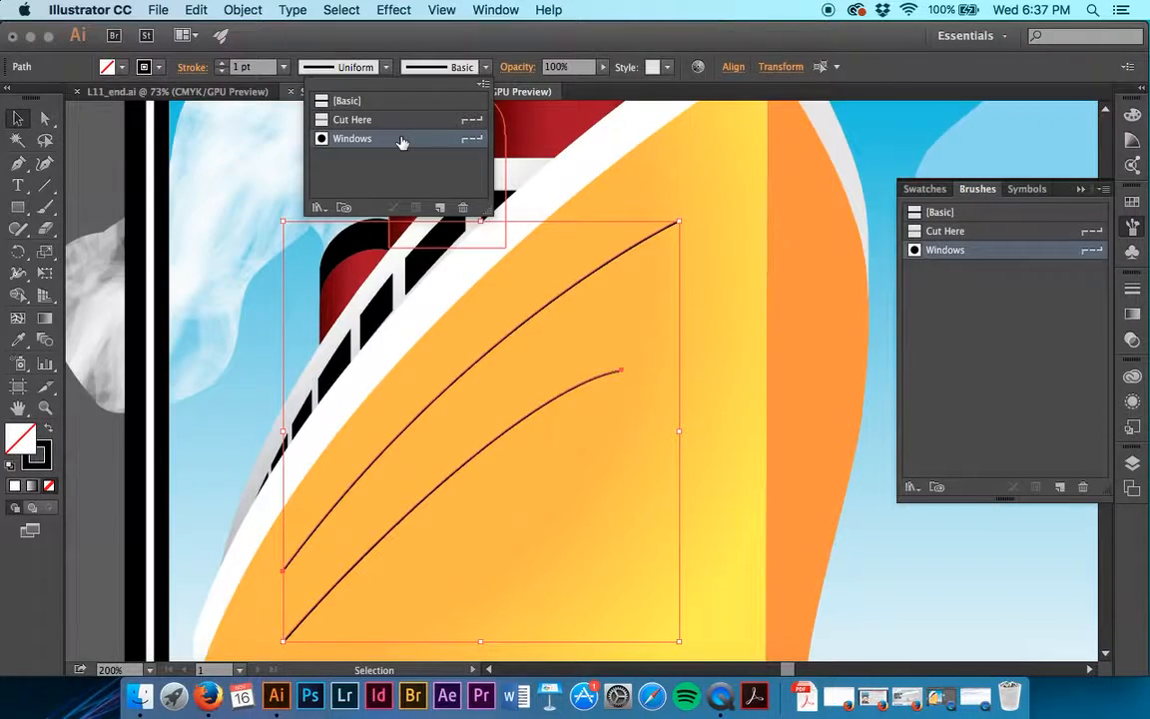
click(487, 69)
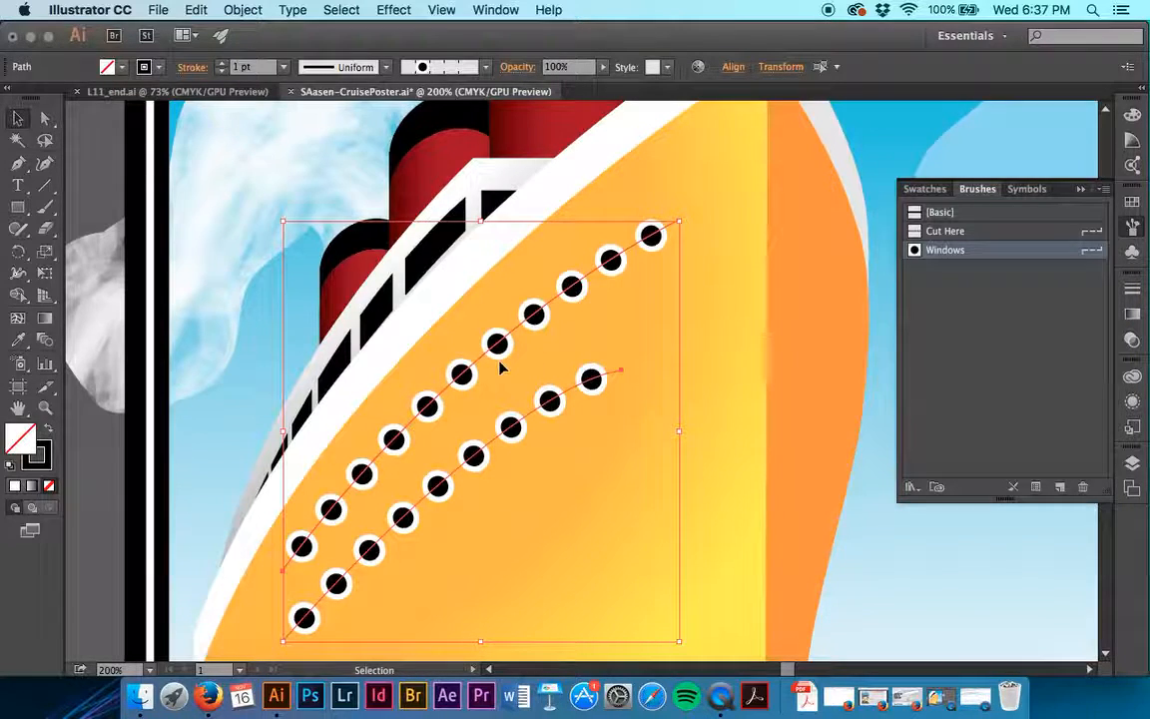
scroll(501, 365, down, 5)
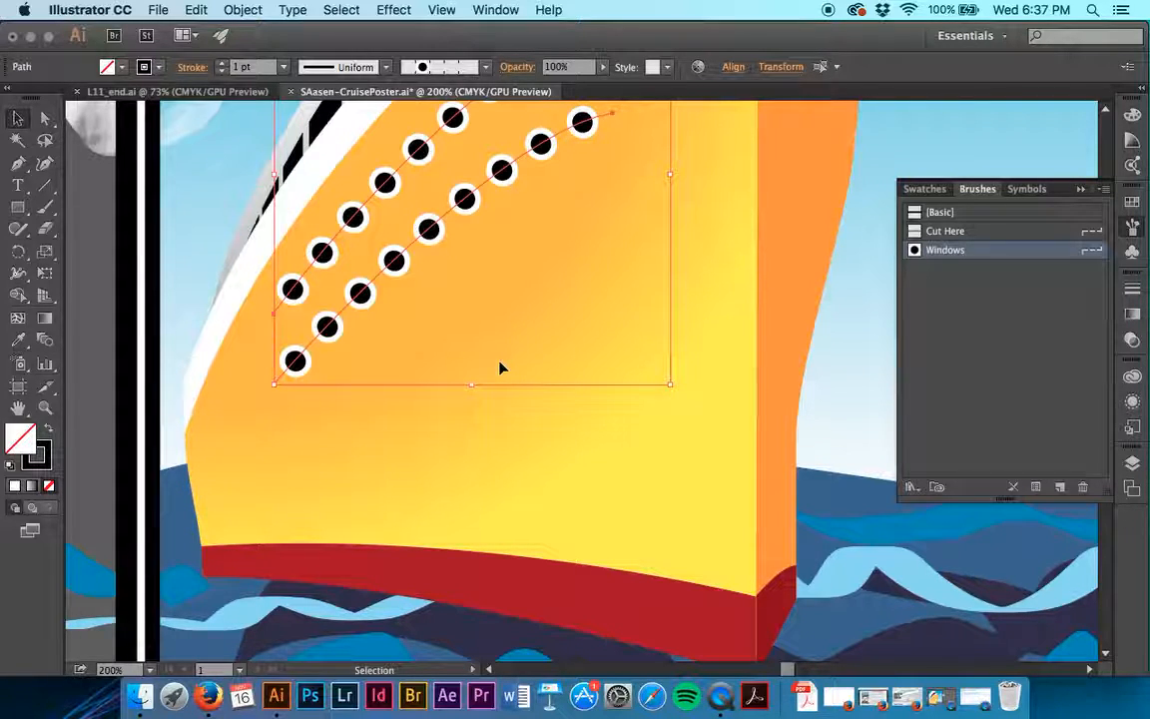
- Set the pattern brush stroke scale to 110% for only the lower row of portholes on the hull
click(95, 314)
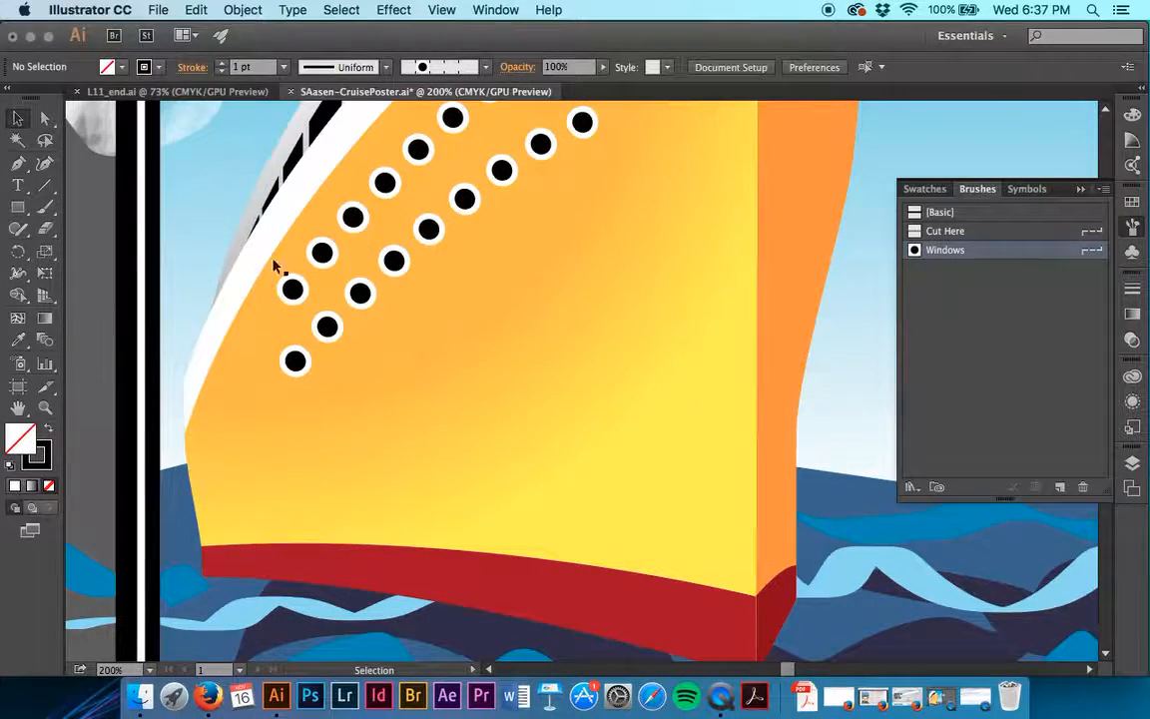
click(408, 256)
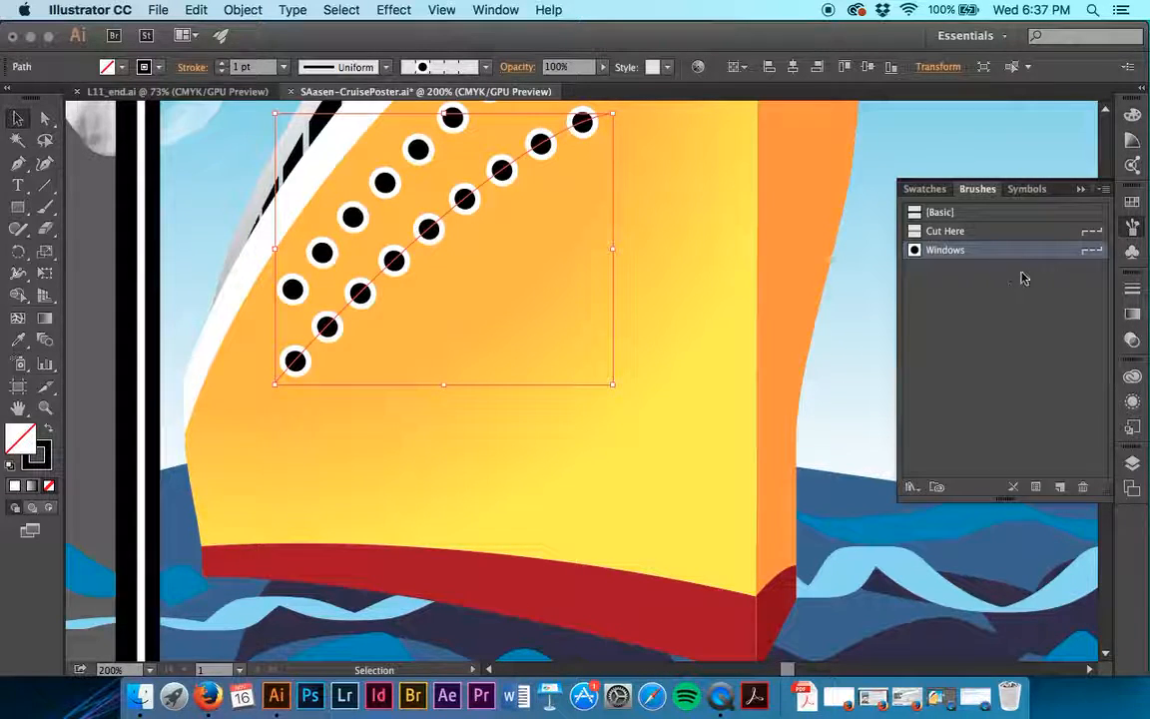
click(1036, 488)
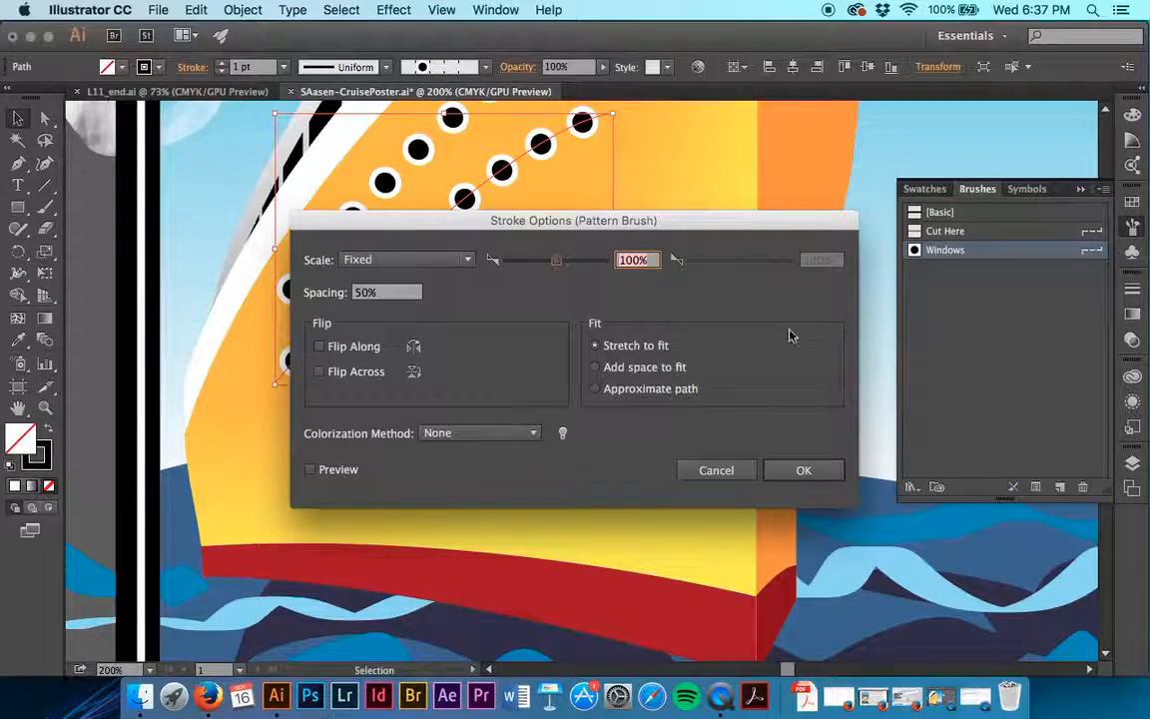
click(630, 259)
mouse_move(578, 223)
mouse_down()
mouse_move(580, 254)
mouse_move(607, 295)
mouse_up()
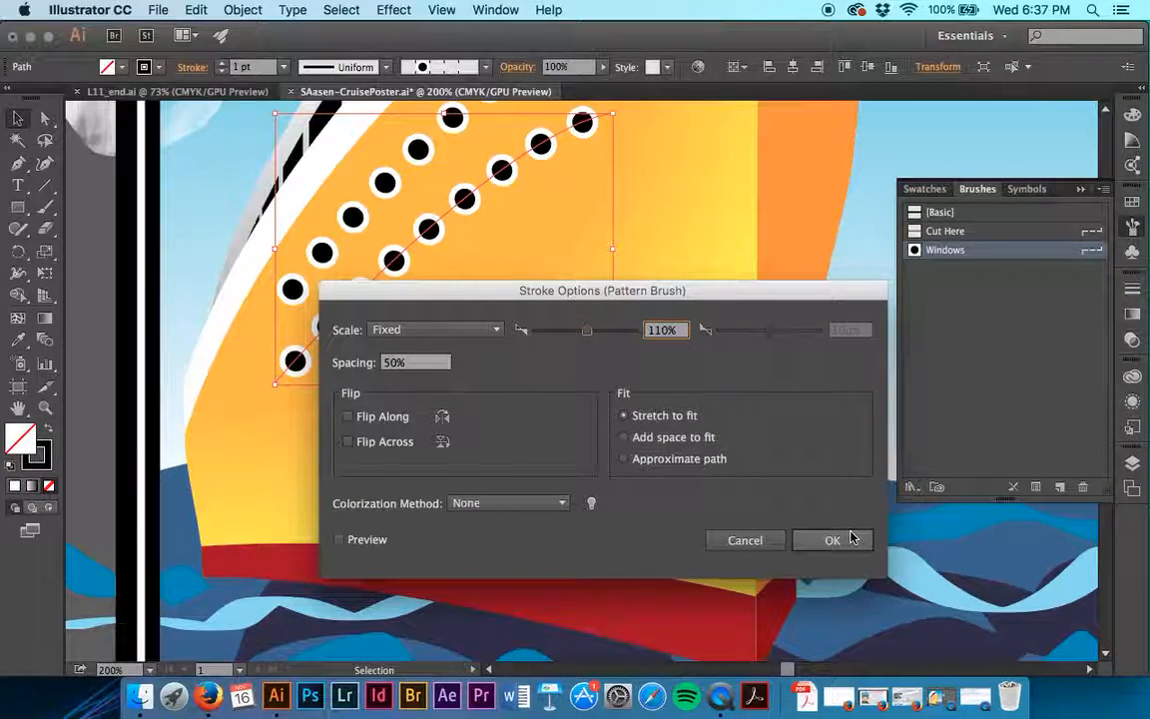
click(831, 539)
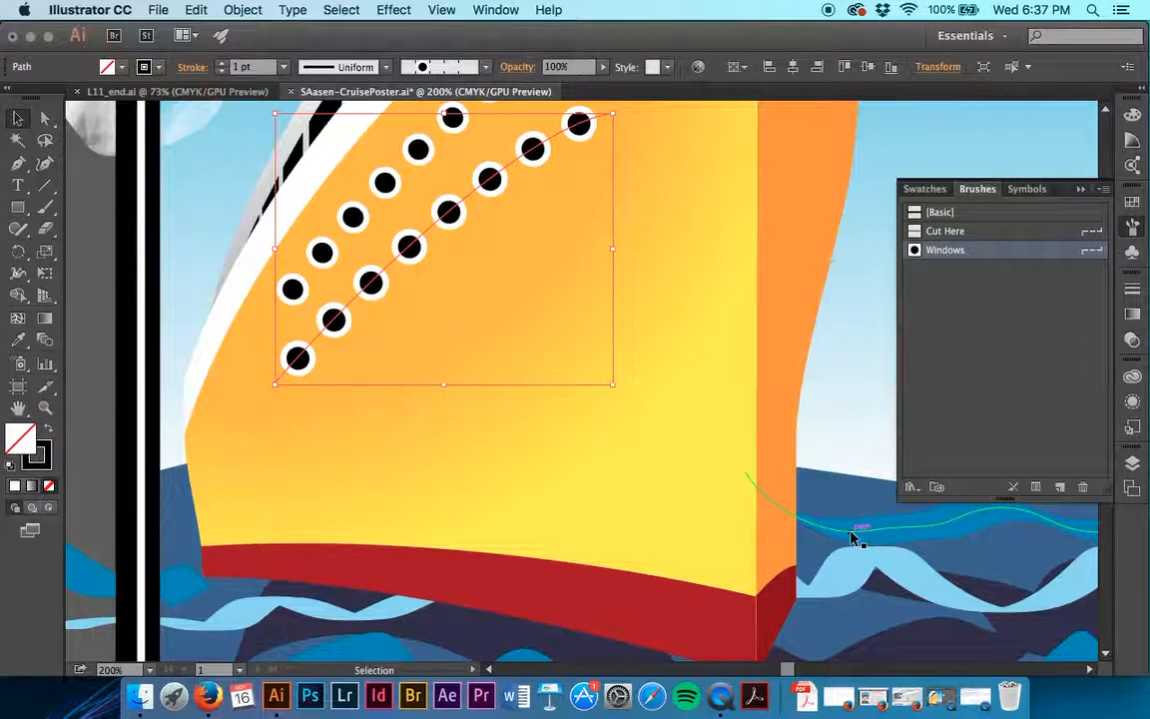
scroll(452, 325, up, 4)
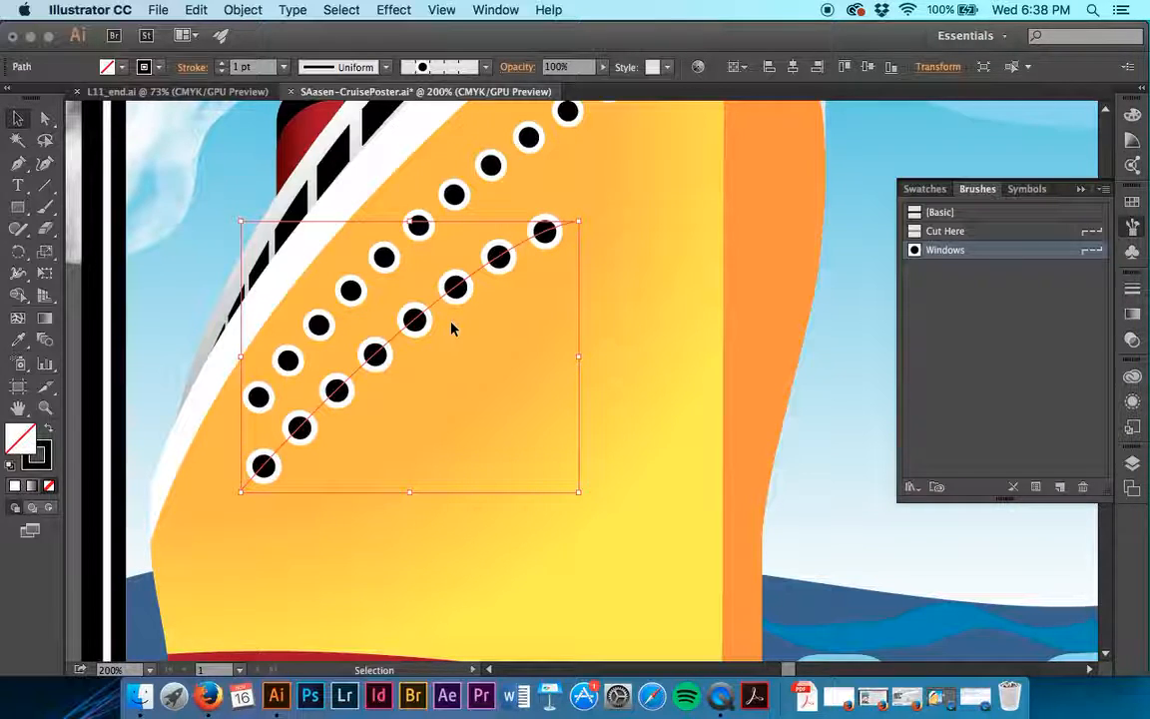
- Start a new Pattern Brush from the tan rope artwork below the life preserver, with the brush list in Thumbnail View
scroll(451, 327, right, 15)
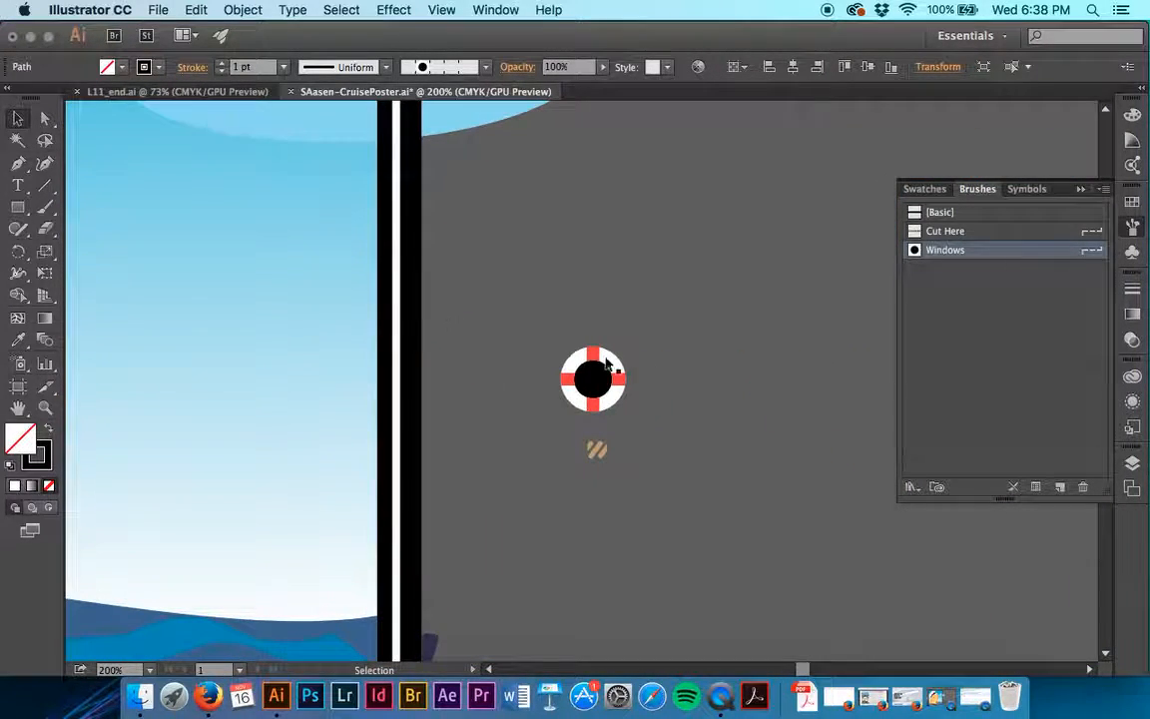
click(706, 344)
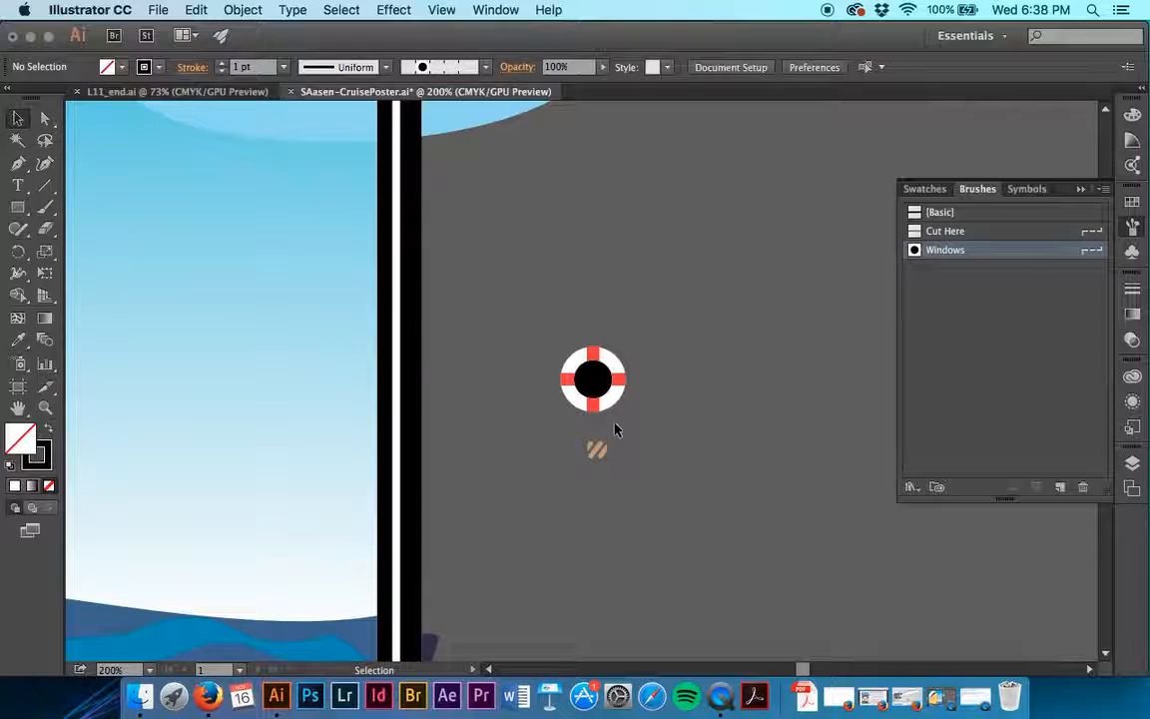
click(591, 449)
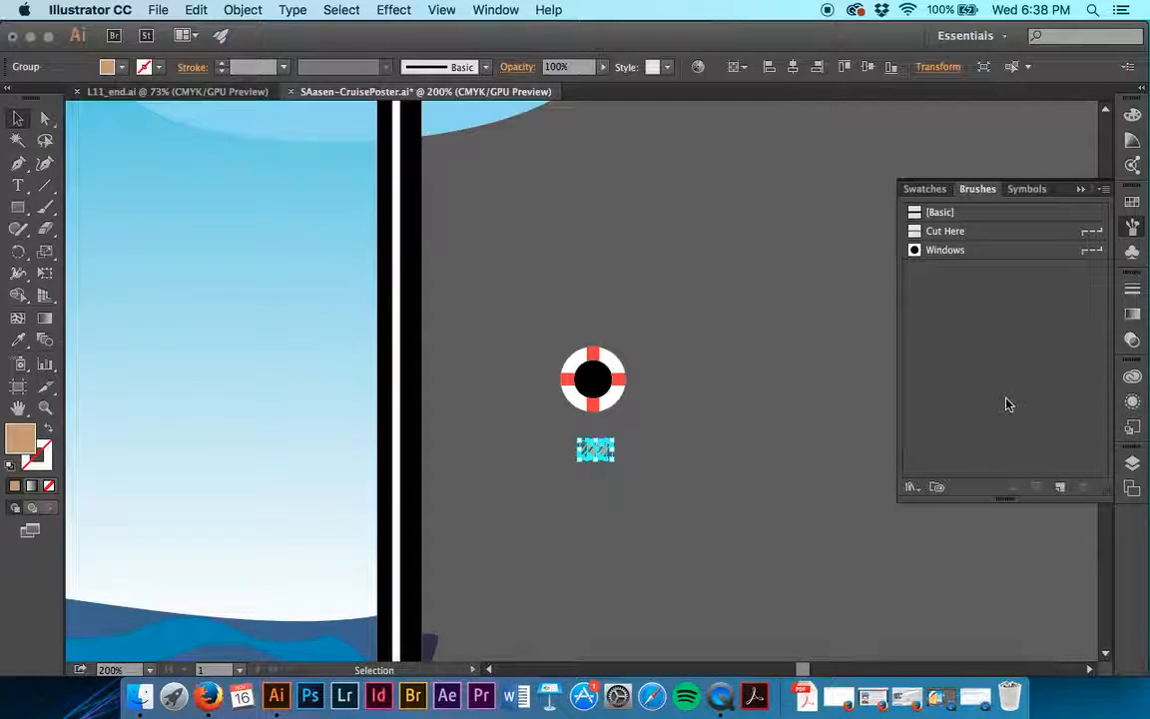
click(1105, 190)
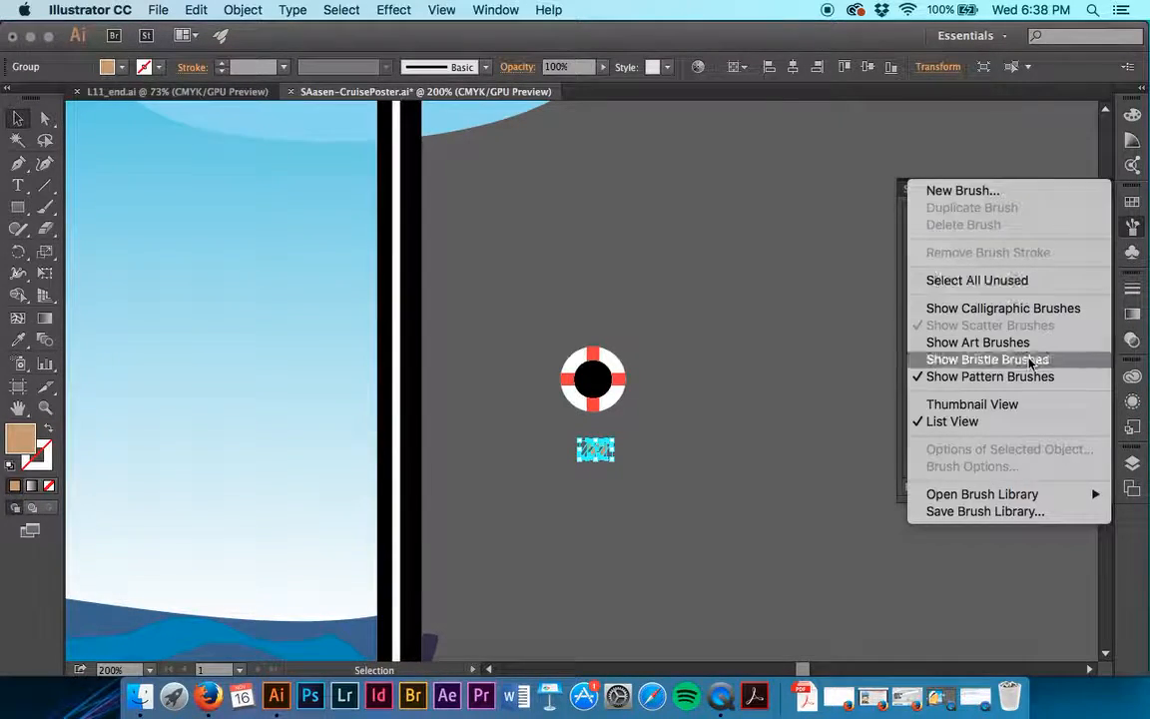
click(1022, 404)
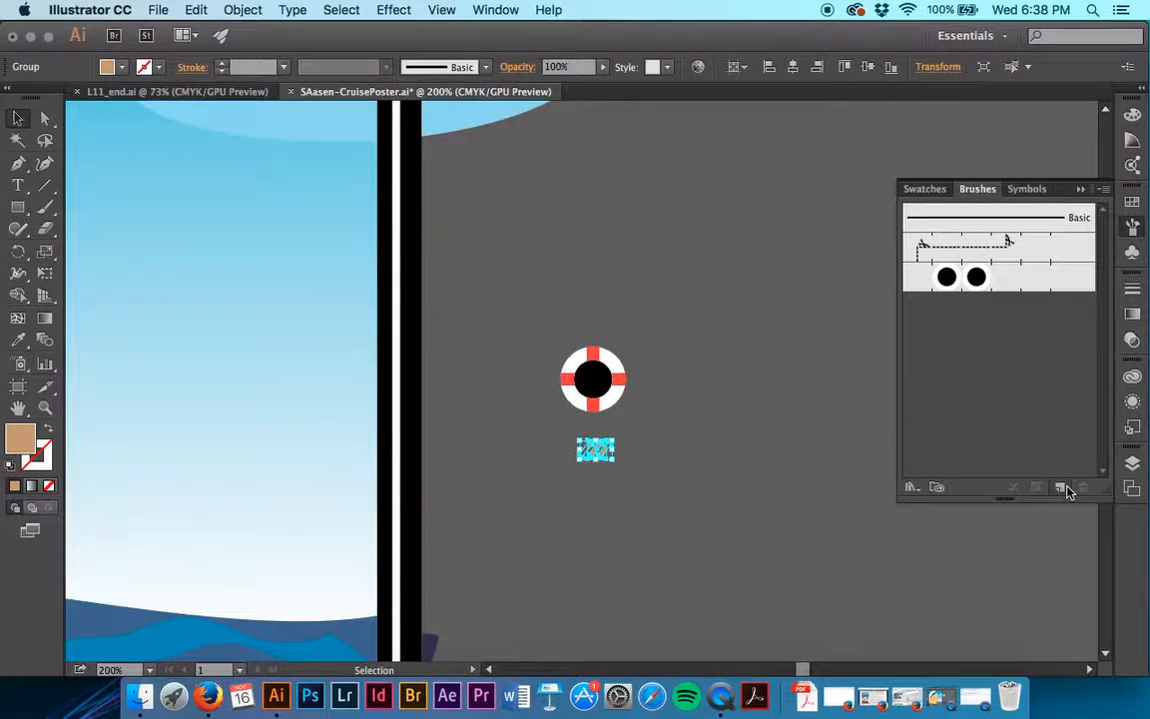
click(1060, 488)
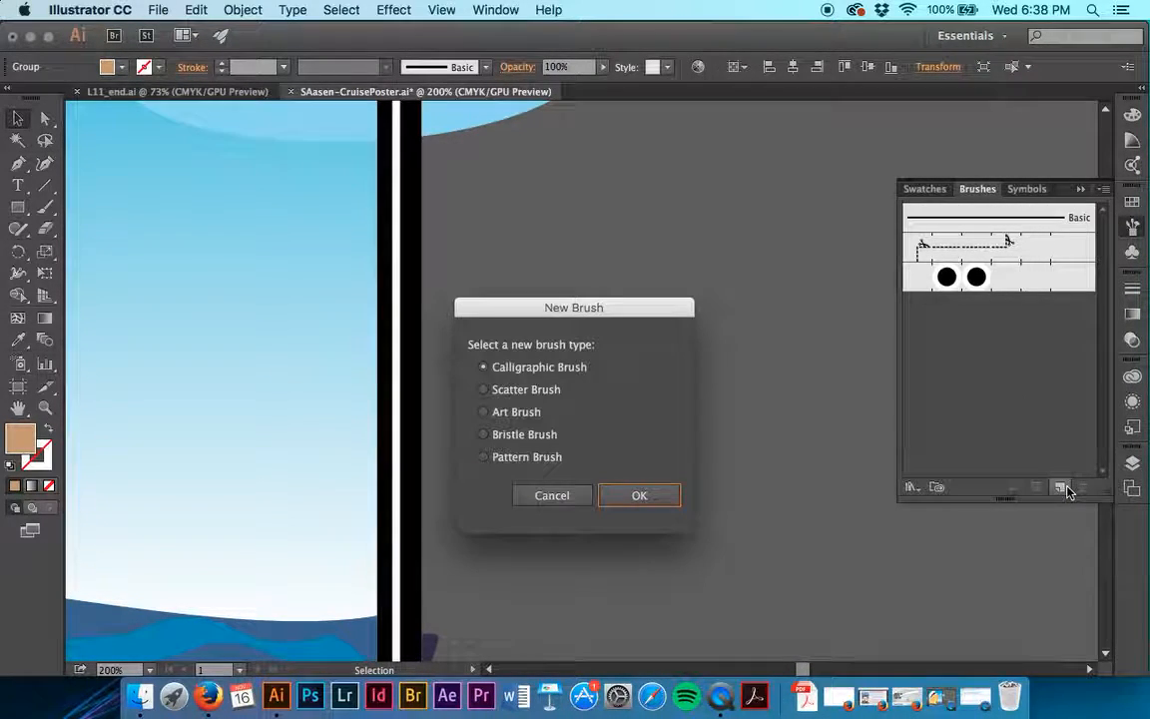
click(532, 458)
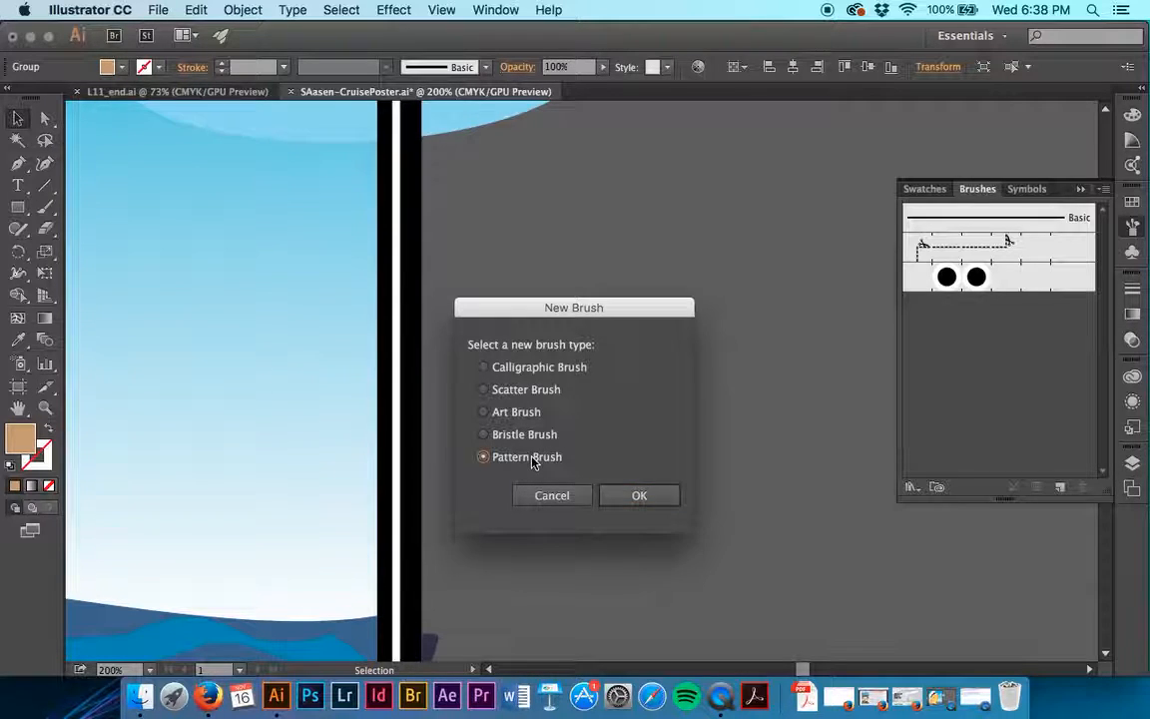
click(641, 496)
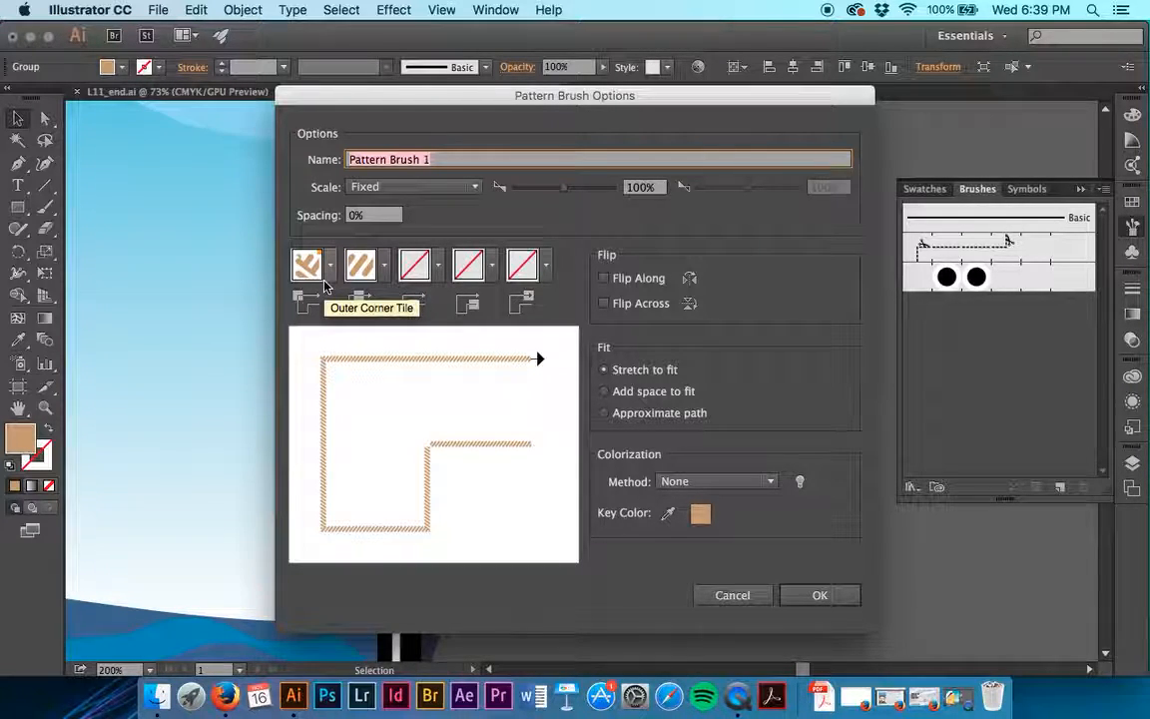
- Try the Pompadour pattern as the new brush's side tile, and restore the Original tile
click(384, 269)
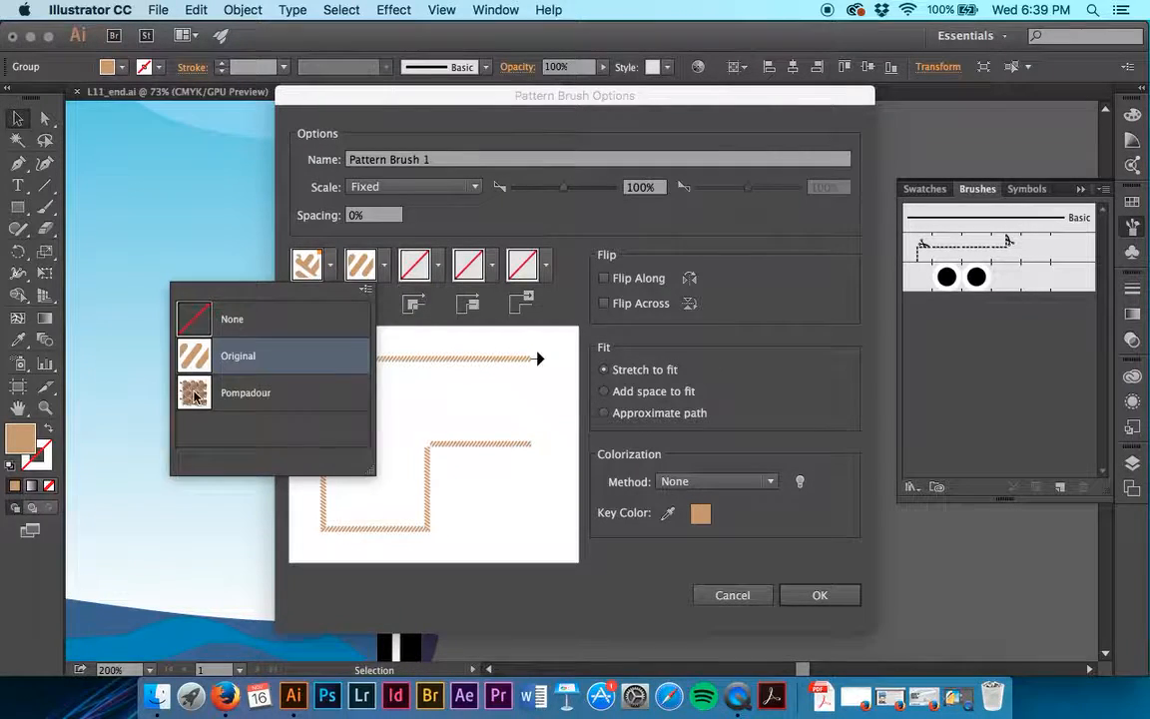
click(290, 400)
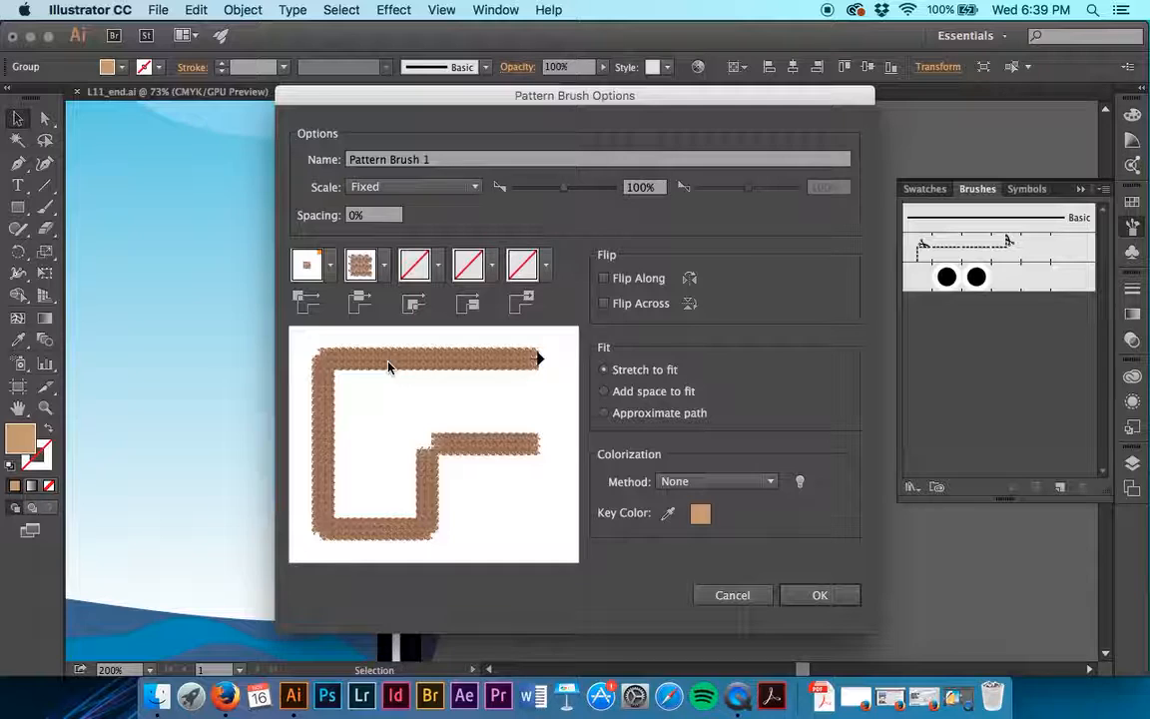
click(352, 250)
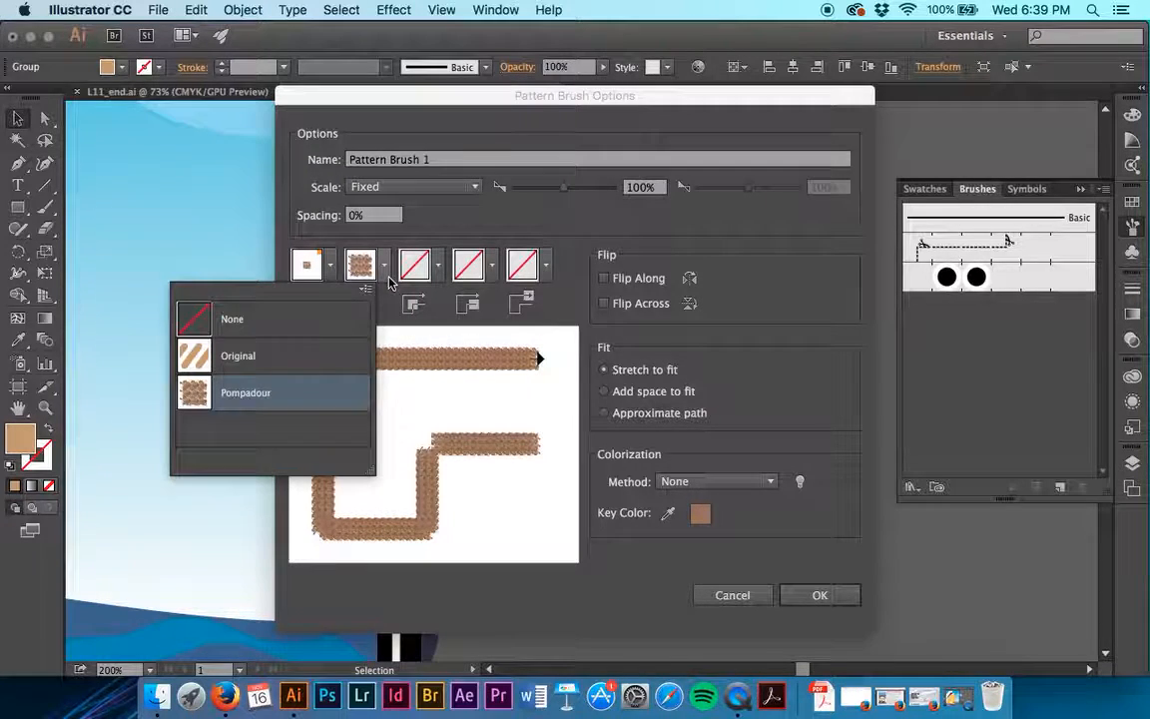
click(274, 361)
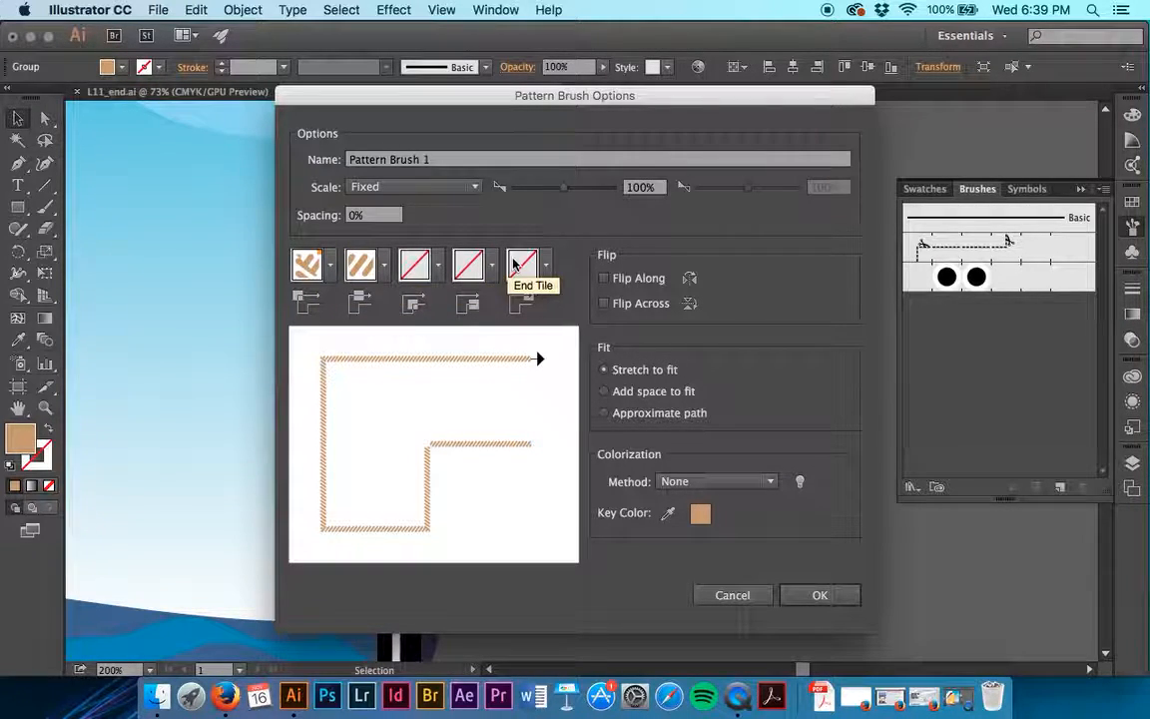
- Set the new pattern brush's outer corner tile to Auto-Between
click(333, 268)
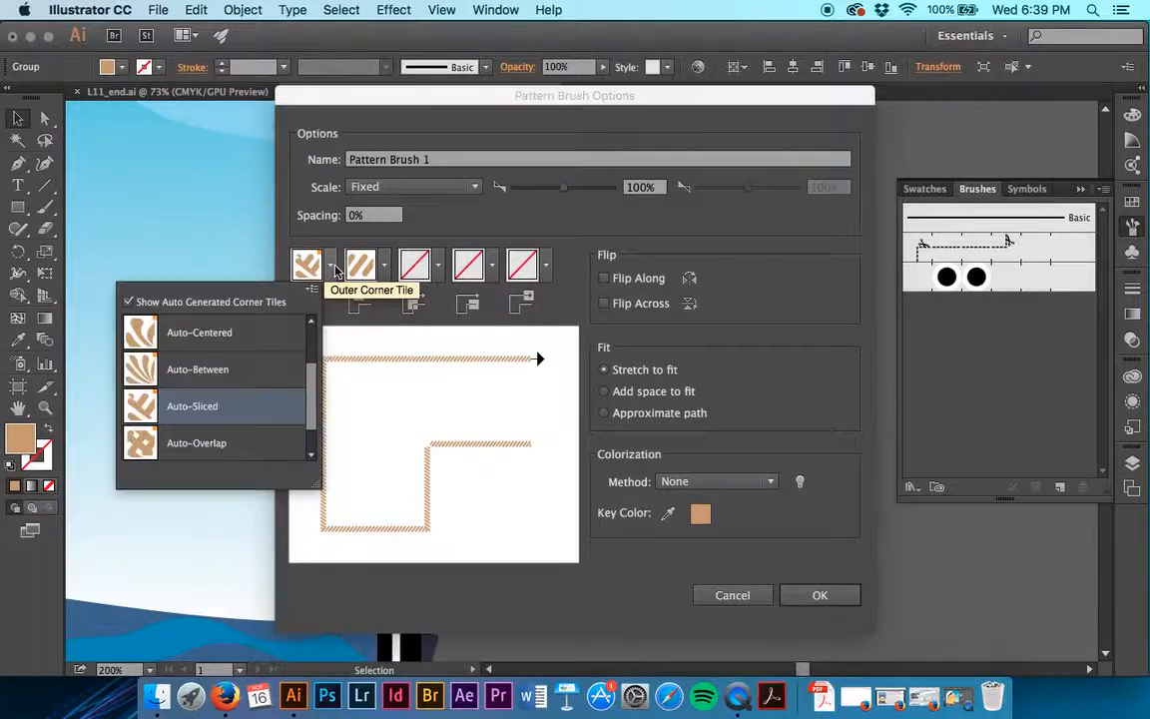
scroll(257, 375, up, 2)
scroll(257, 374, down, 3)
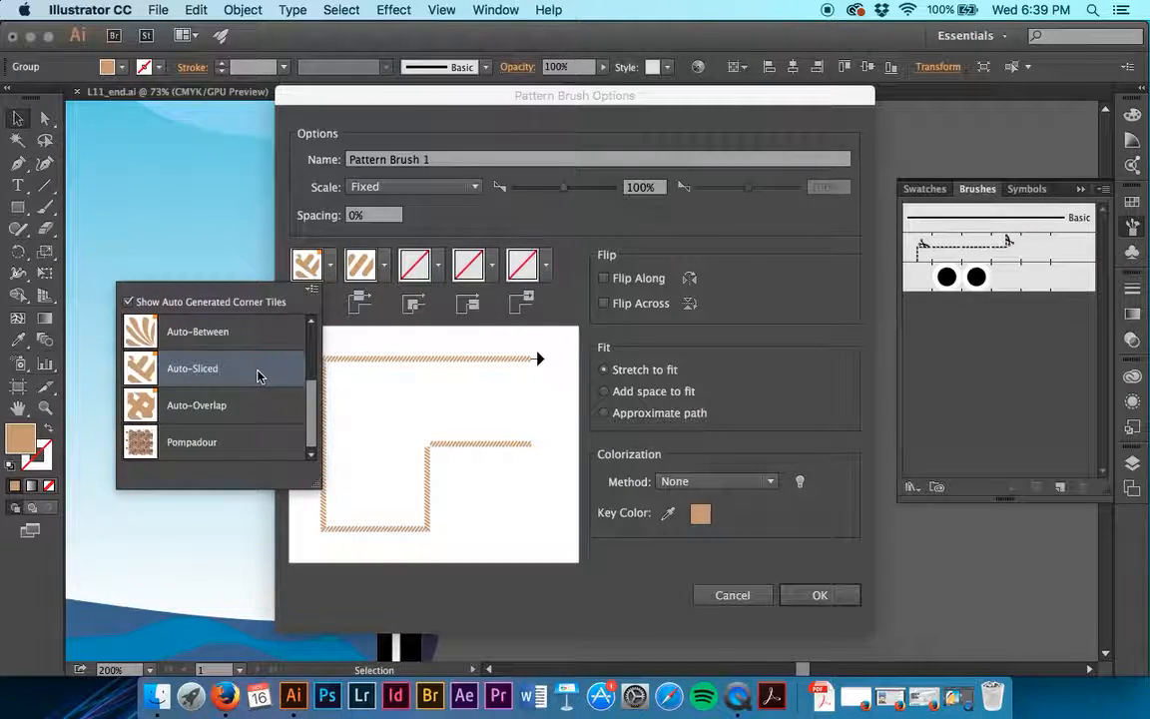
scroll(238, 412, up, 3)
scroll(237, 412, down, 1)
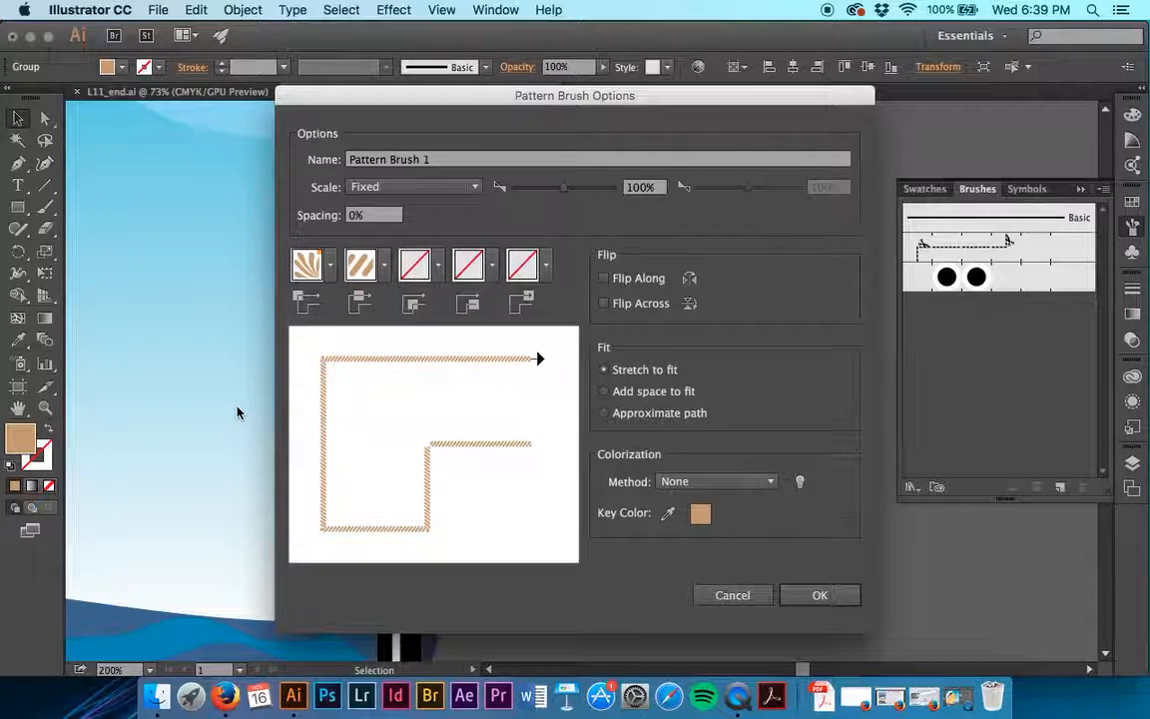
click(307, 263)
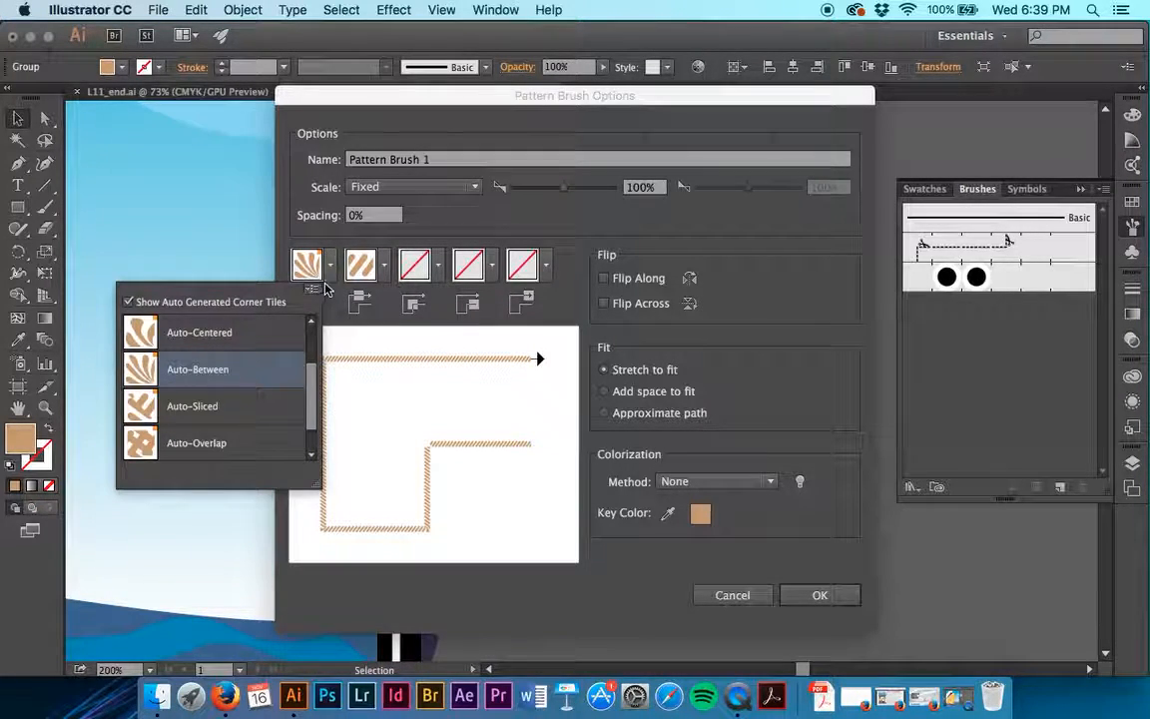
click(262, 368)
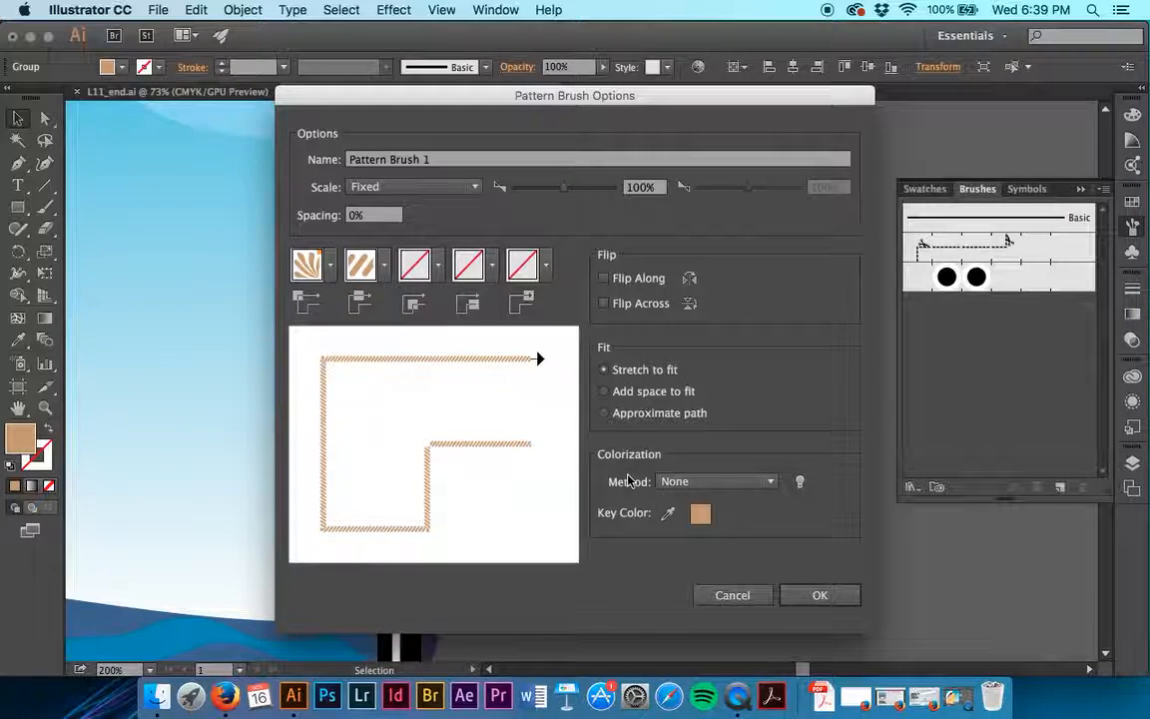
- Name the new pattern brush Border and create it
triple_click(435, 165)
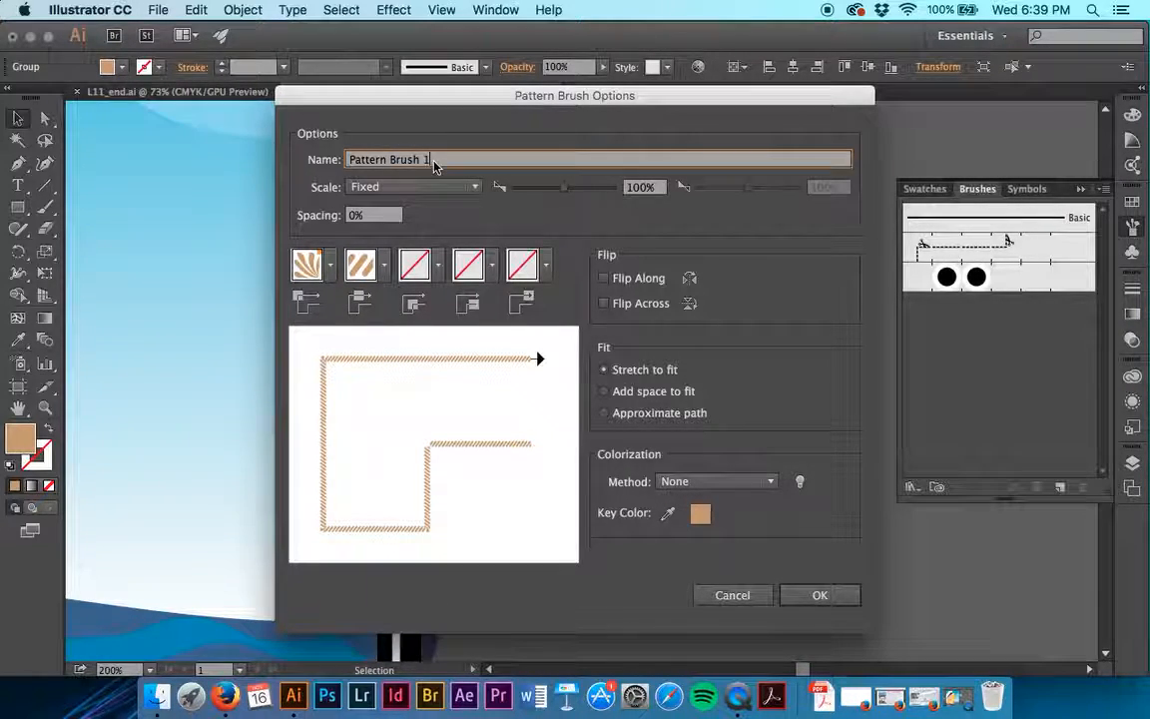
text(Border)
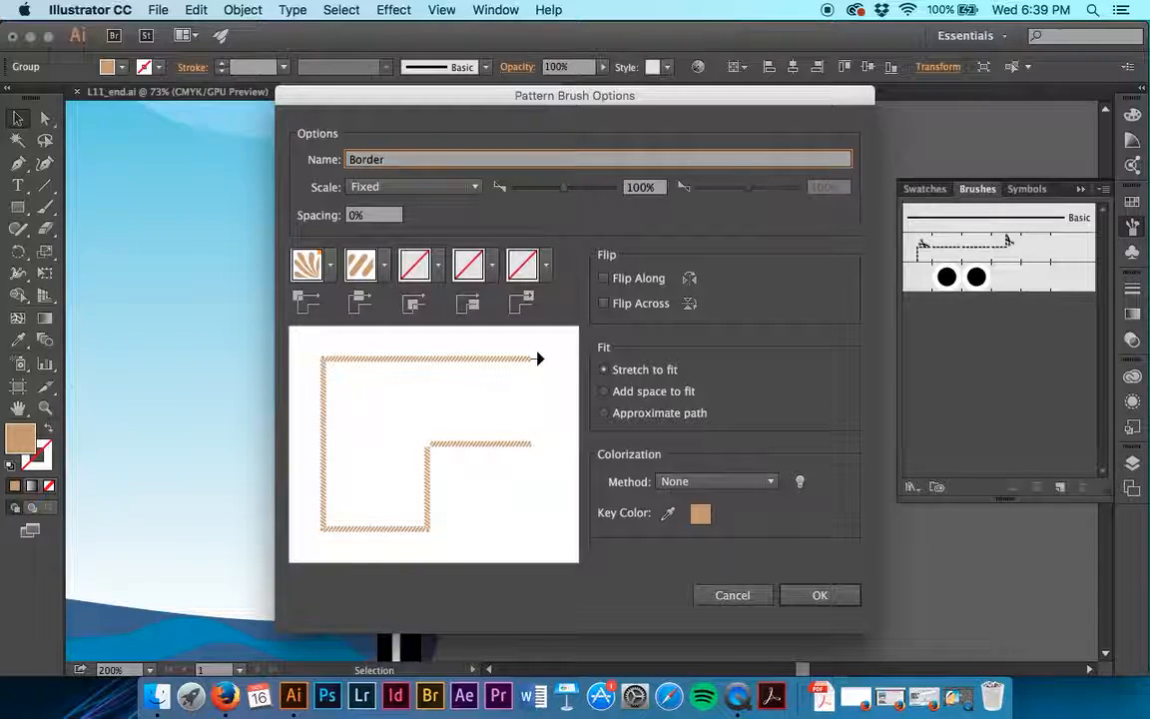
key(Return)
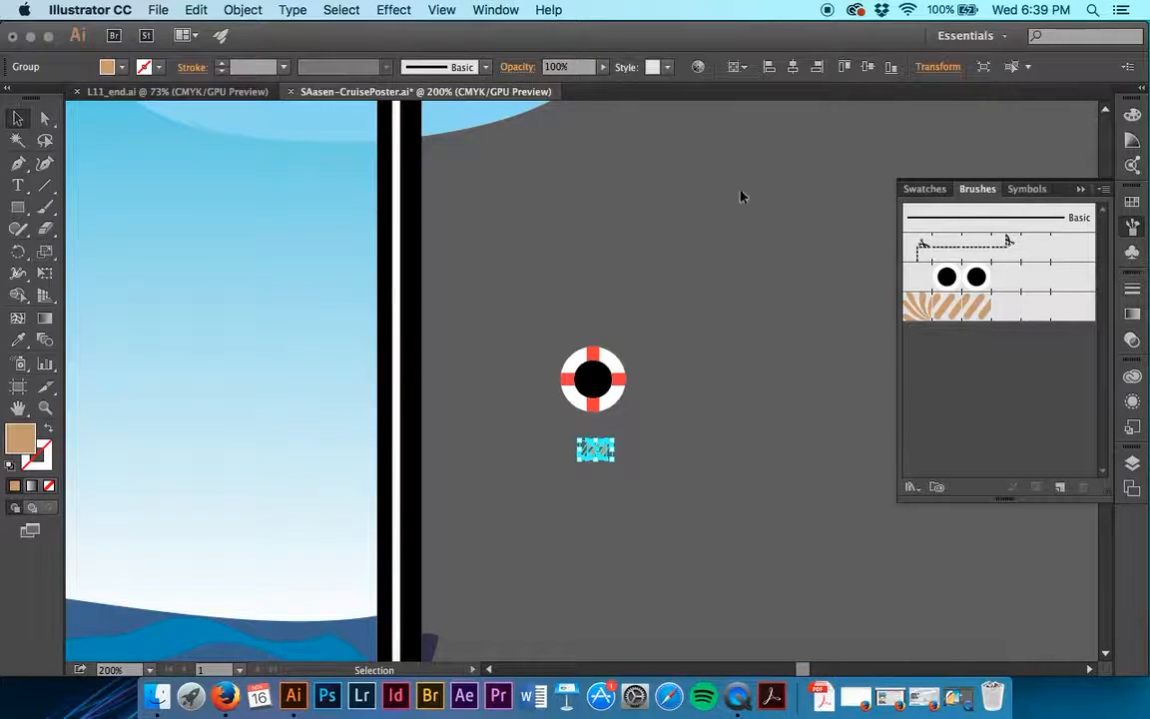
- Apply the Border rope pattern brush to the white frame line around the poster, and deselect it
scroll(746, 184, up, 6)
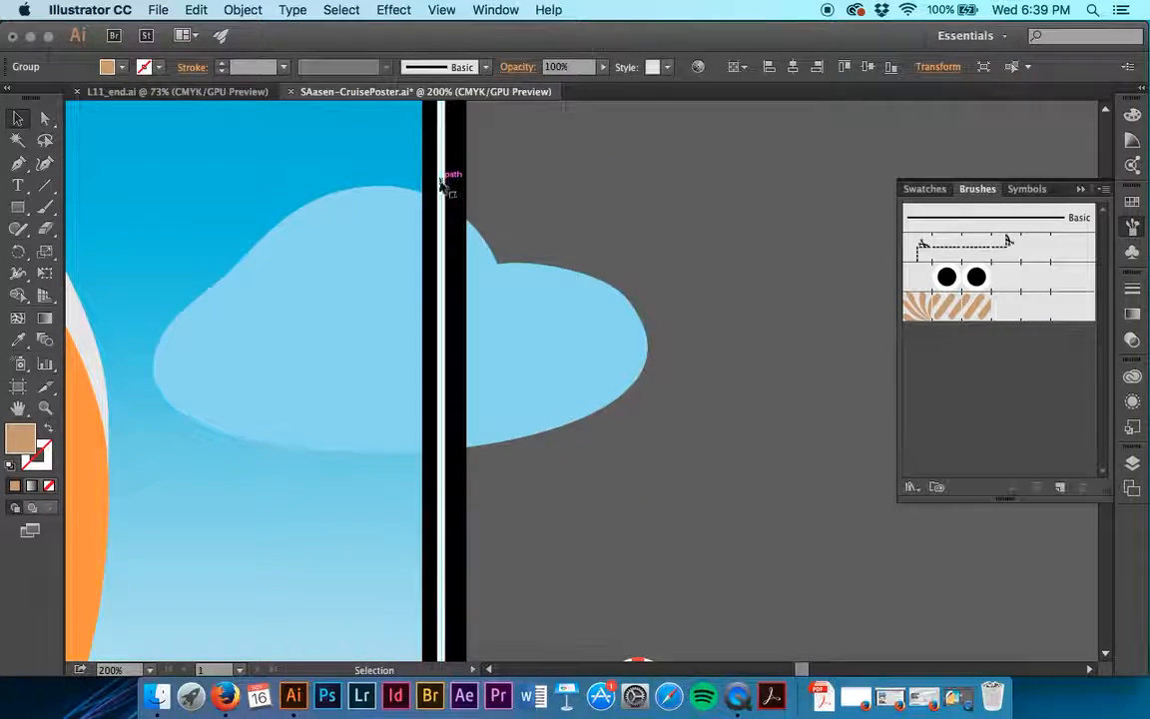
click(448, 175)
scroll(445, 180, up, 5)
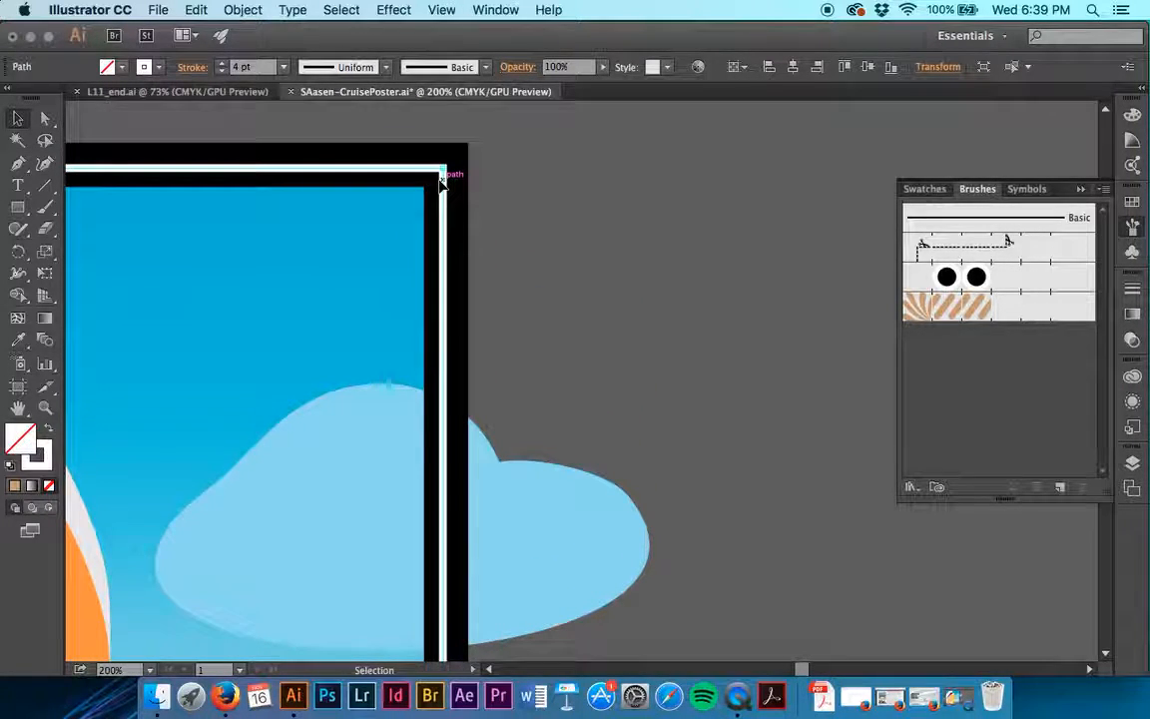
click(933, 304)
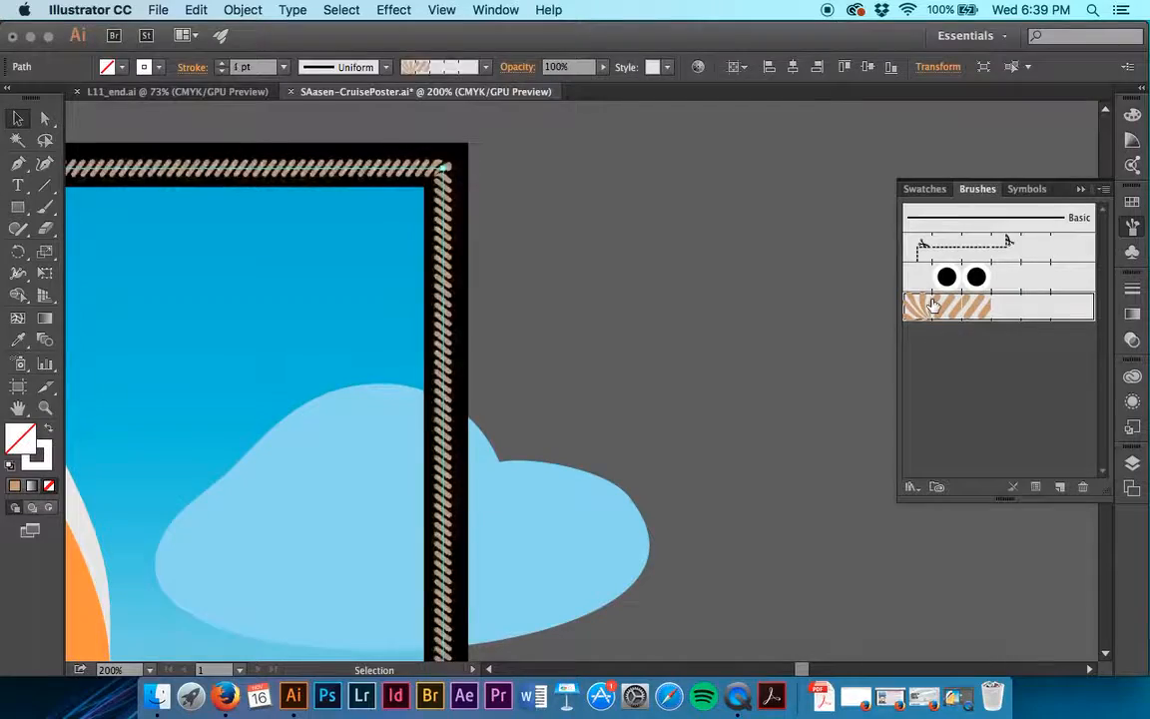
click(557, 193)
- Examine the rope border's corners and sides around the poster frame
scroll(559, 193, left, 5)
scroll(557, 193, left, 10)
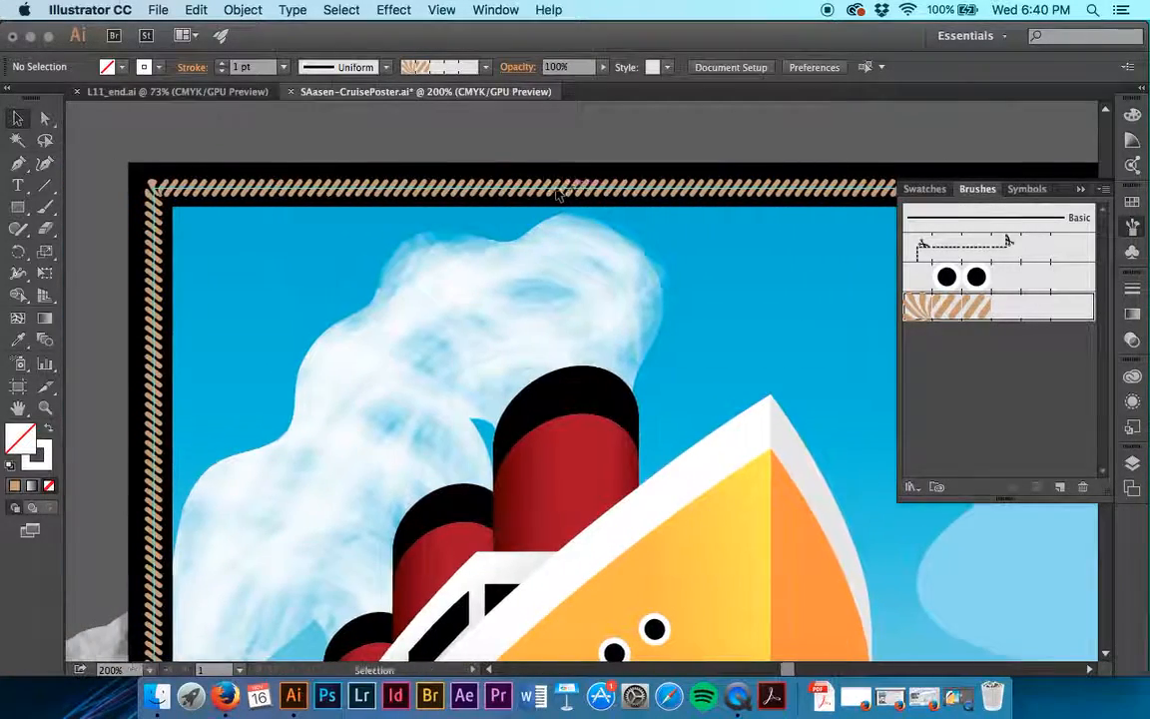
scroll(557, 192, down, 10)
scroll(557, 192, down, 5)
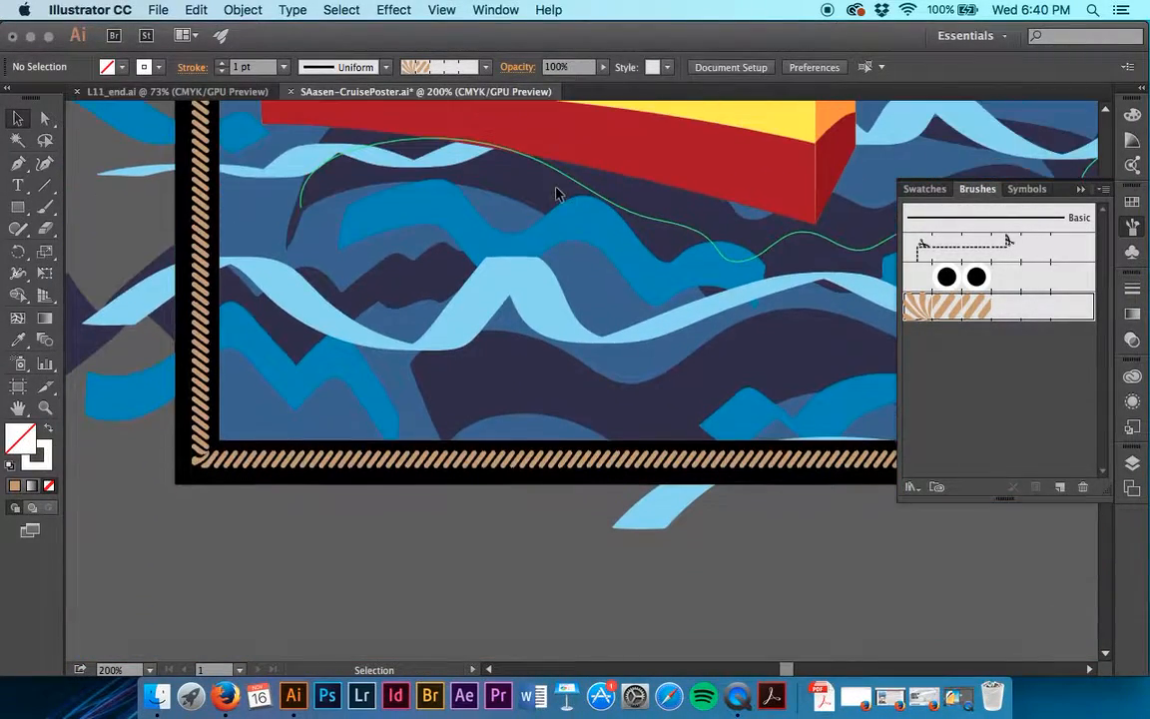
scroll(611, 317, right, 10)
scroll(611, 317, right, 4)
scroll(611, 317, up, 6)
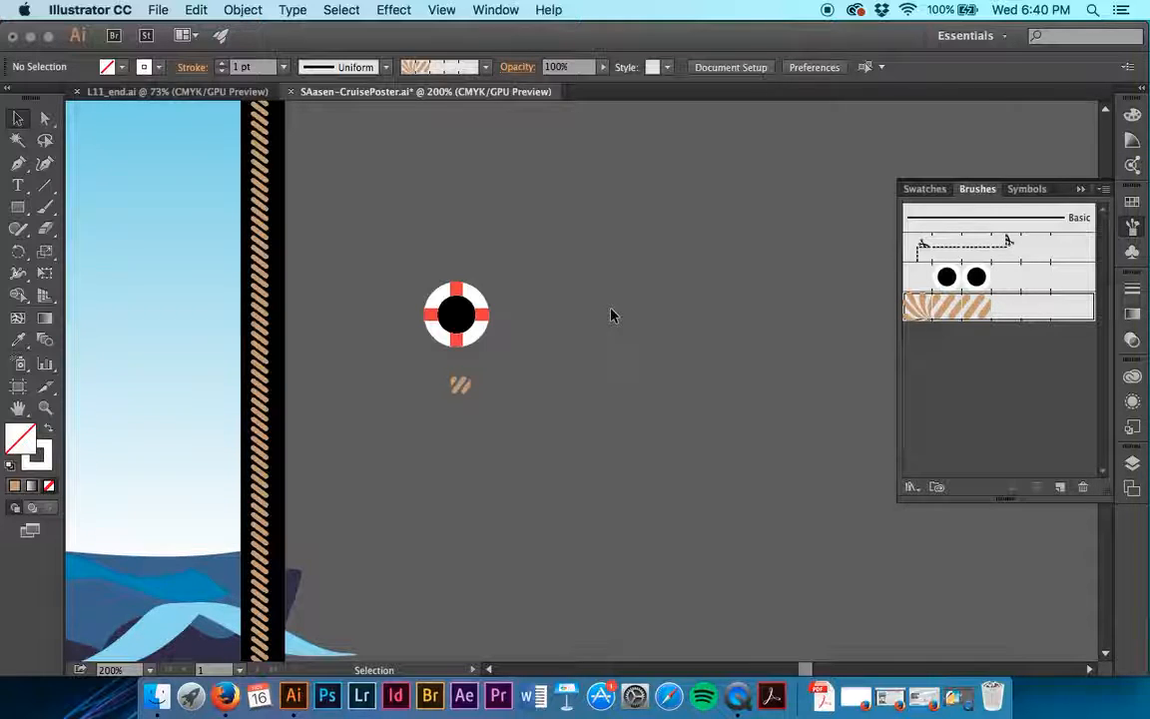
- Try a stroke colour of None on the rope border path, and set the stroke back to White
click(259, 172)
click(161, 68)
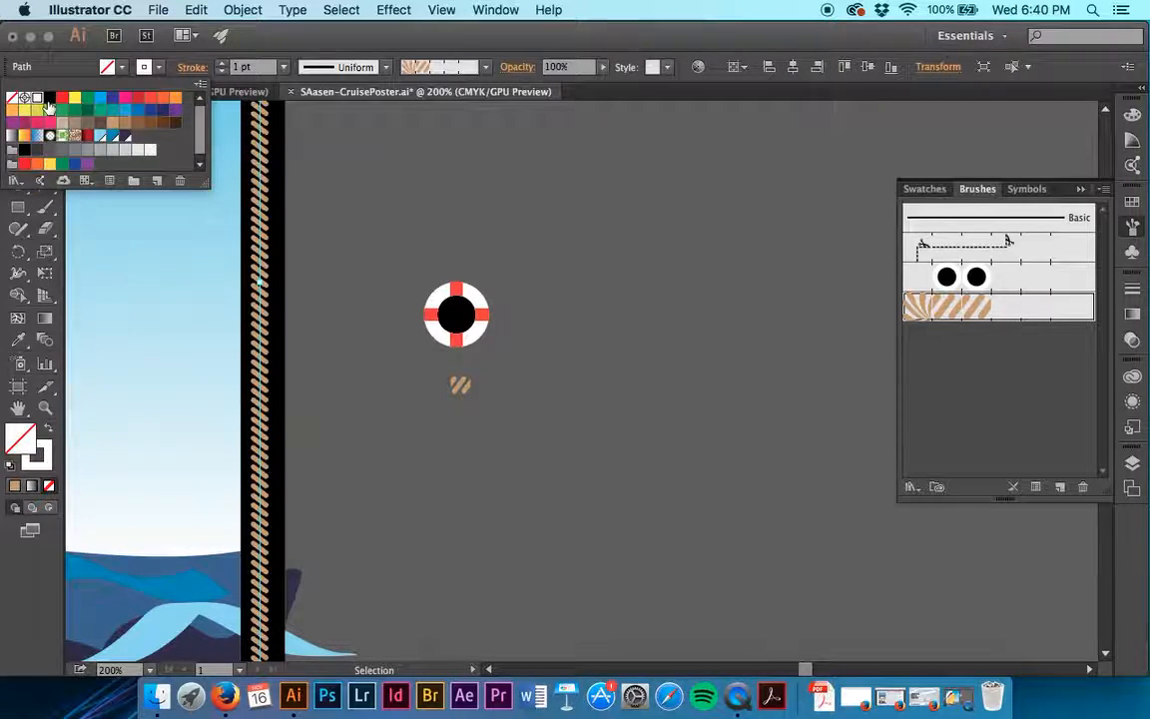
click(13, 99)
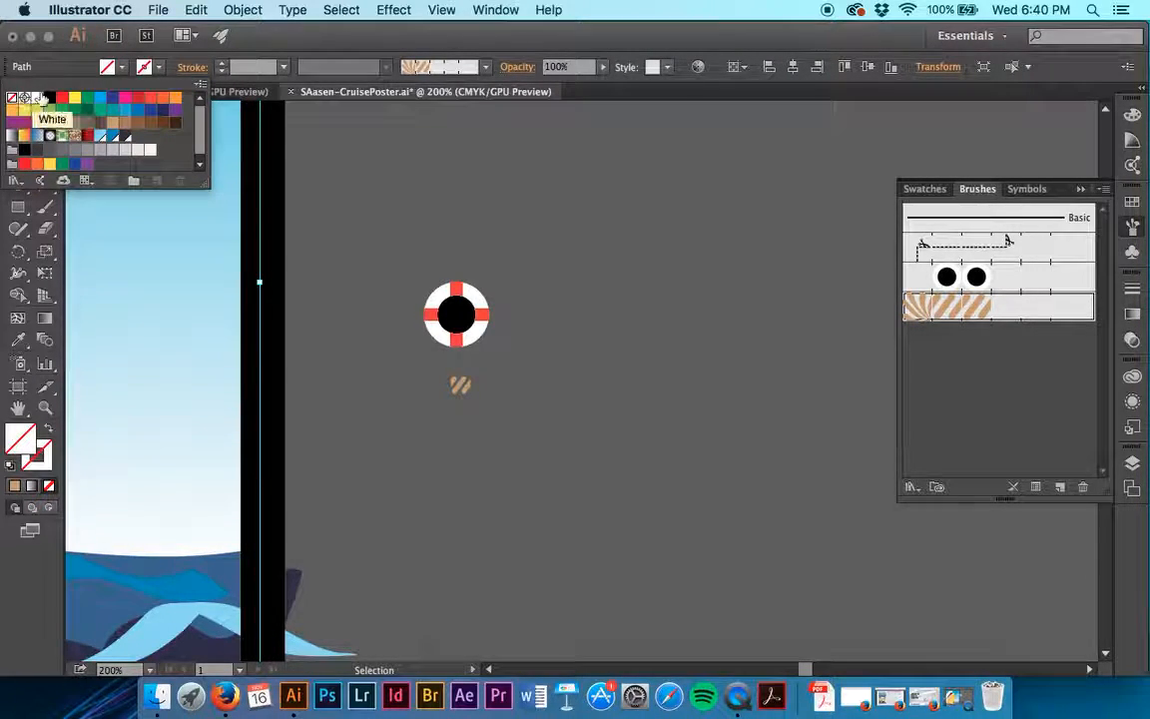
click(37, 98)
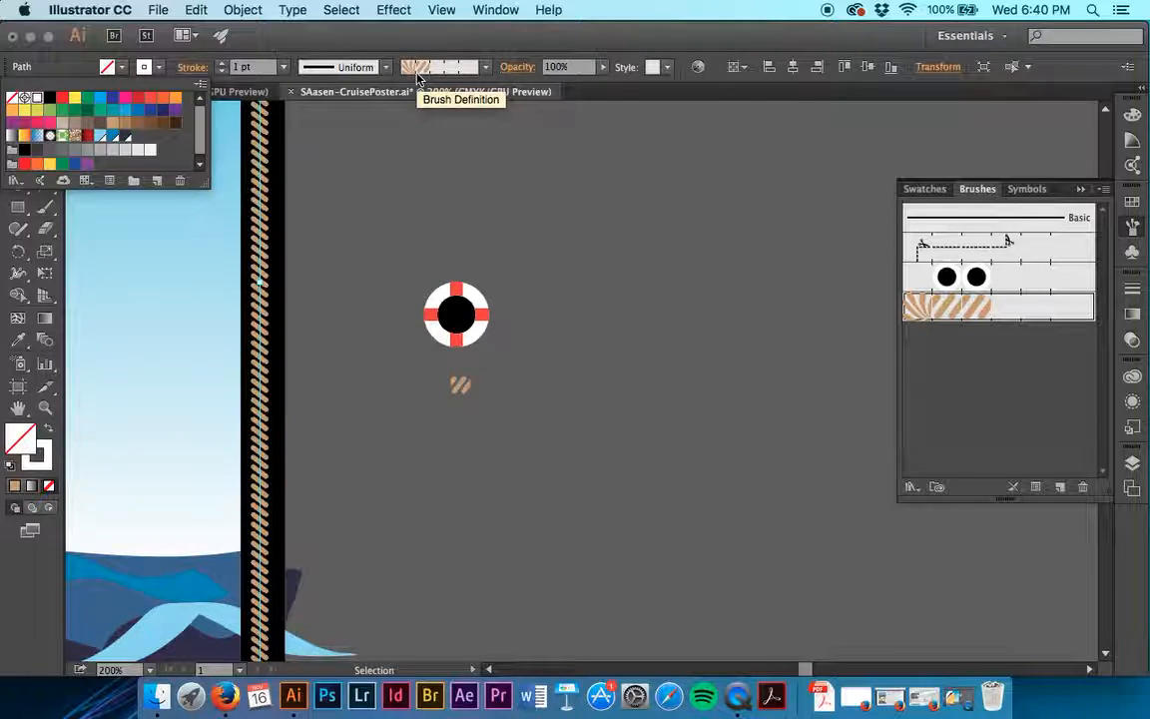
- Set the rope border path's stroke to None, reapply the Border pattern brush to it, and deselect the path
click(18, 100)
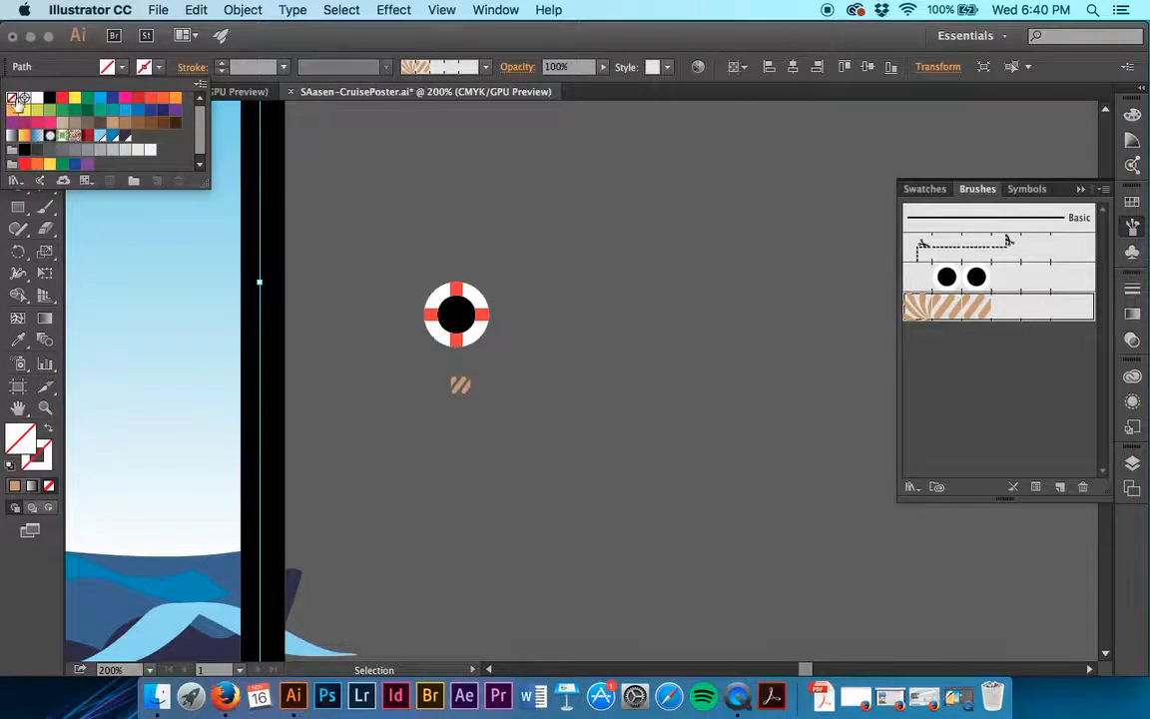
click(486, 68)
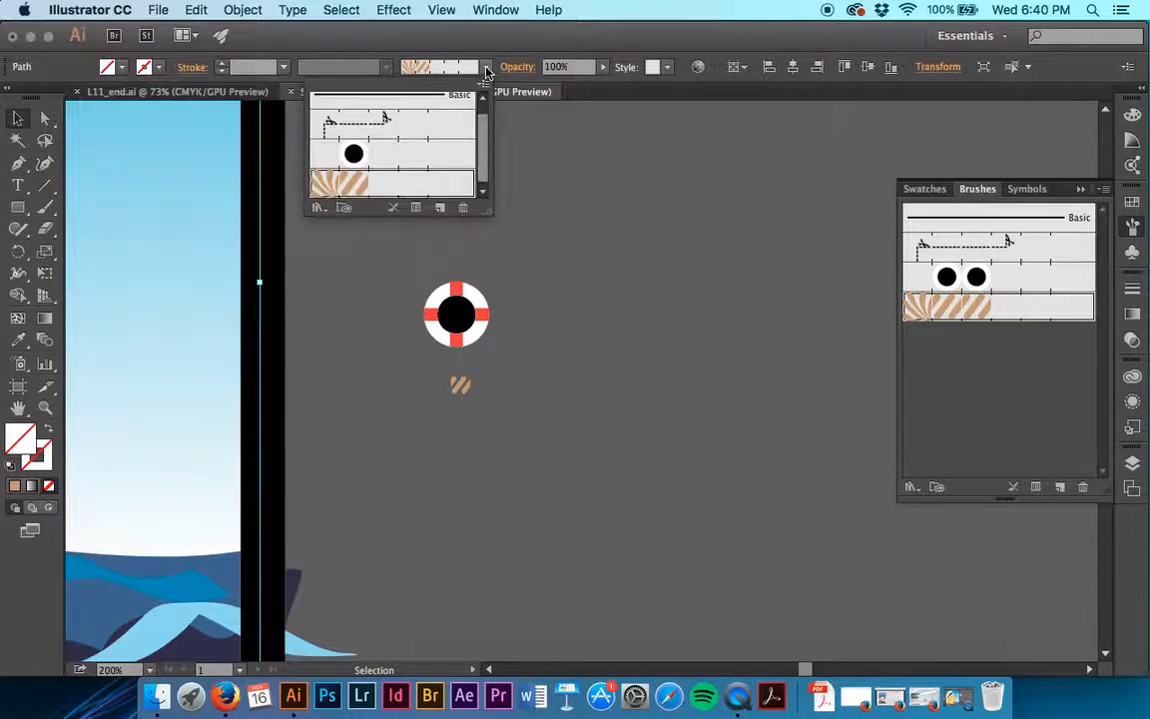
click(339, 183)
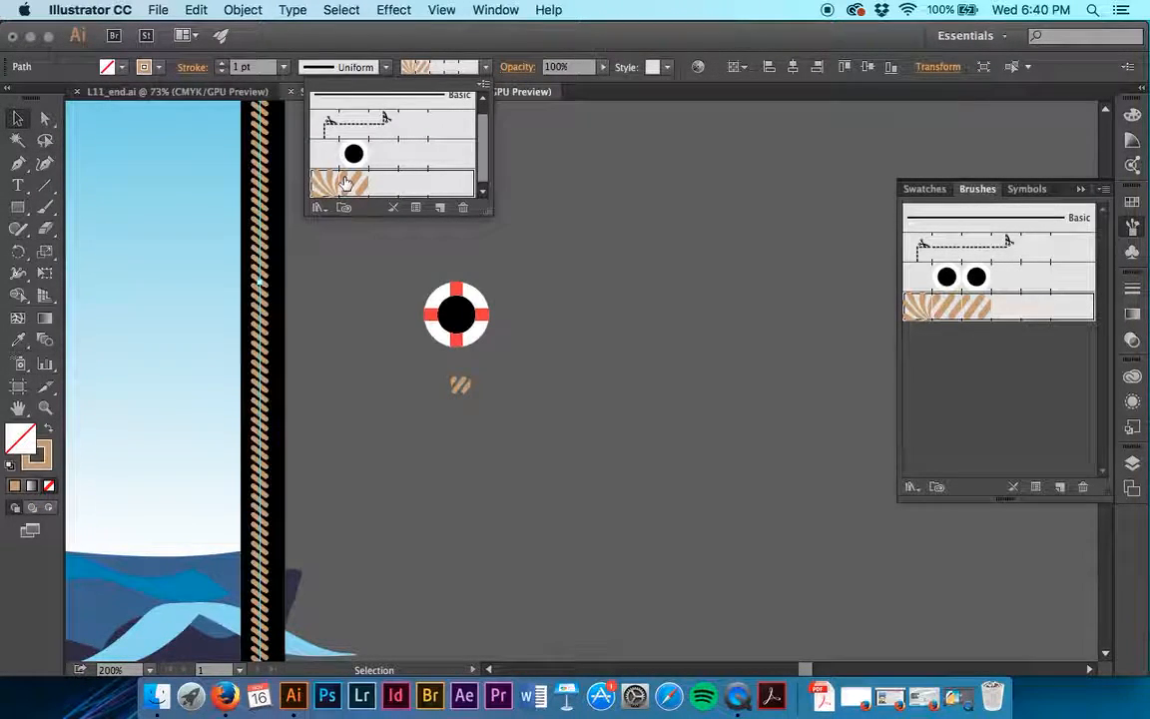
click(348, 293)
click(348, 292)
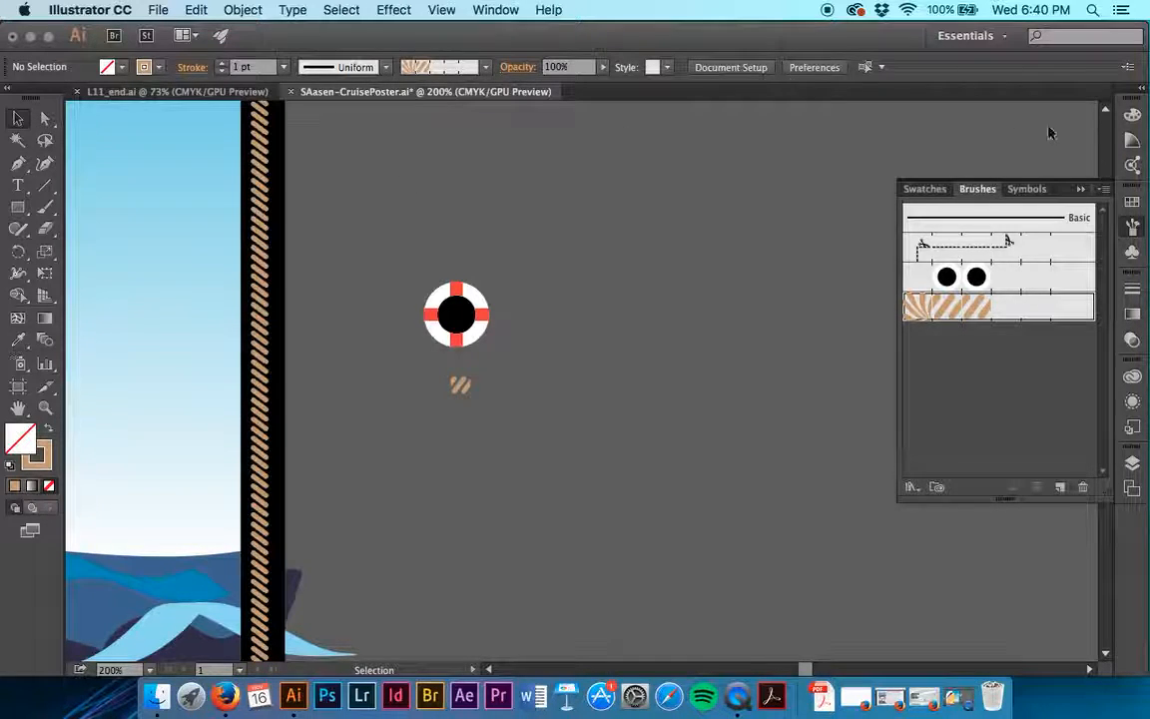
- Create a new pattern swatch from the life preserver artwork beside the poster, and deselect the artwork
click(1133, 202)
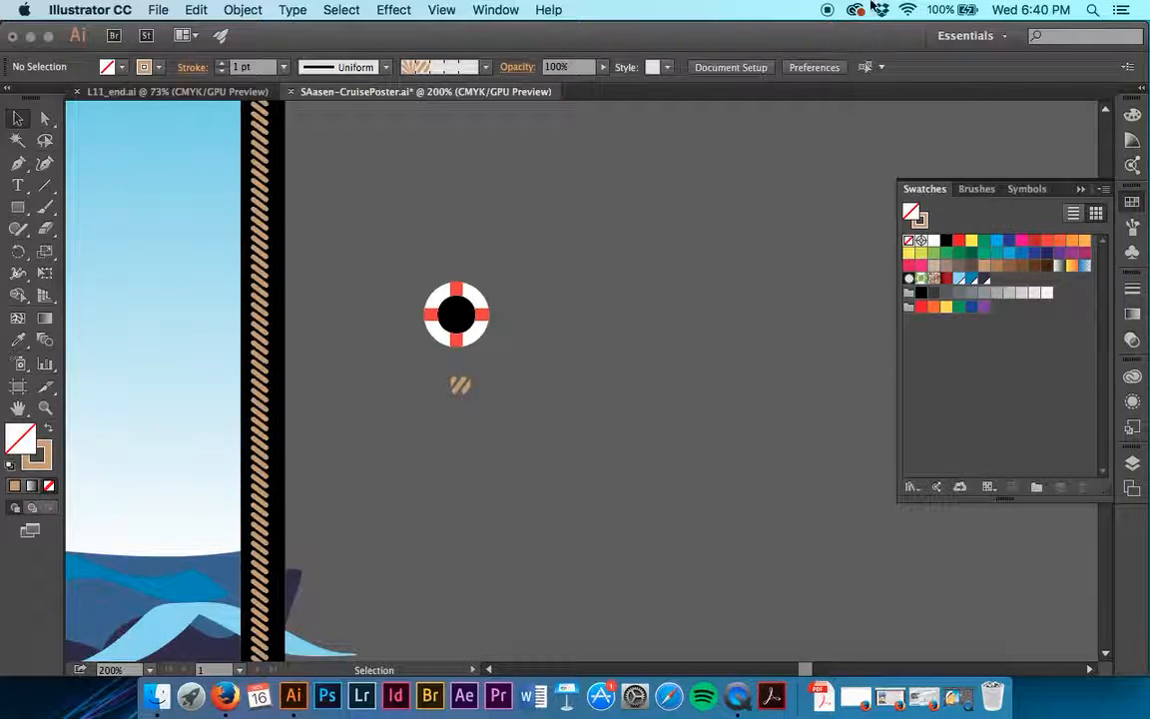
click(493, 9)
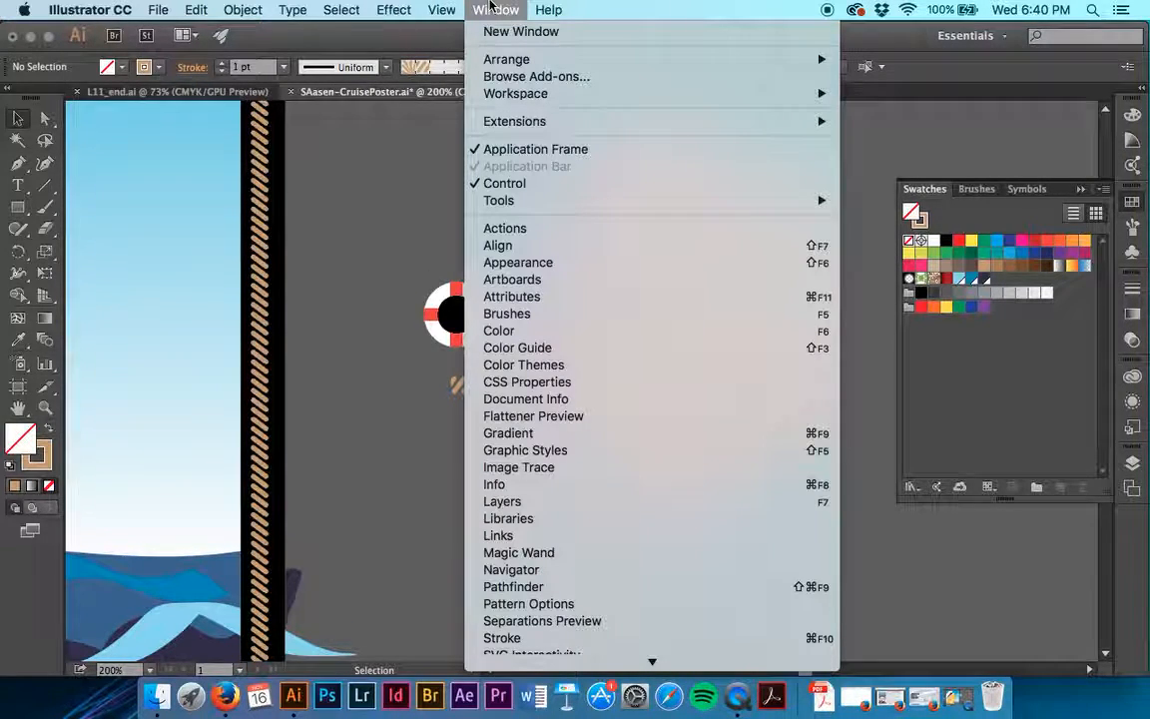
scroll(545, 542, down, 5)
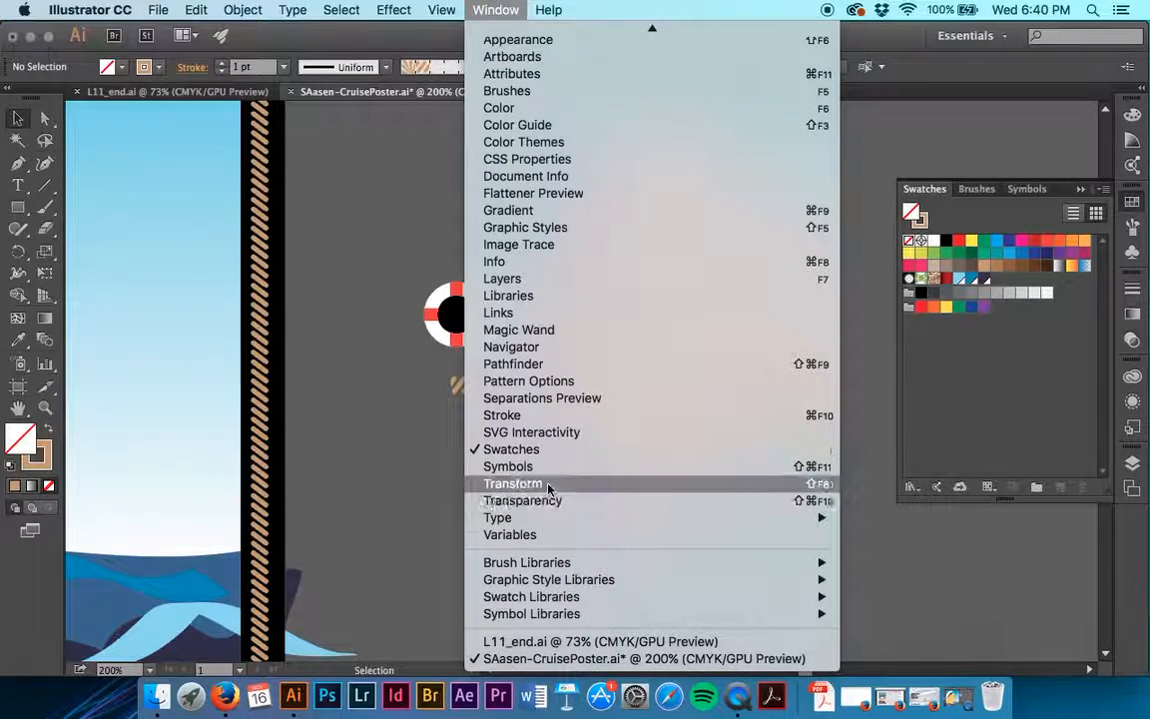
click(368, 515)
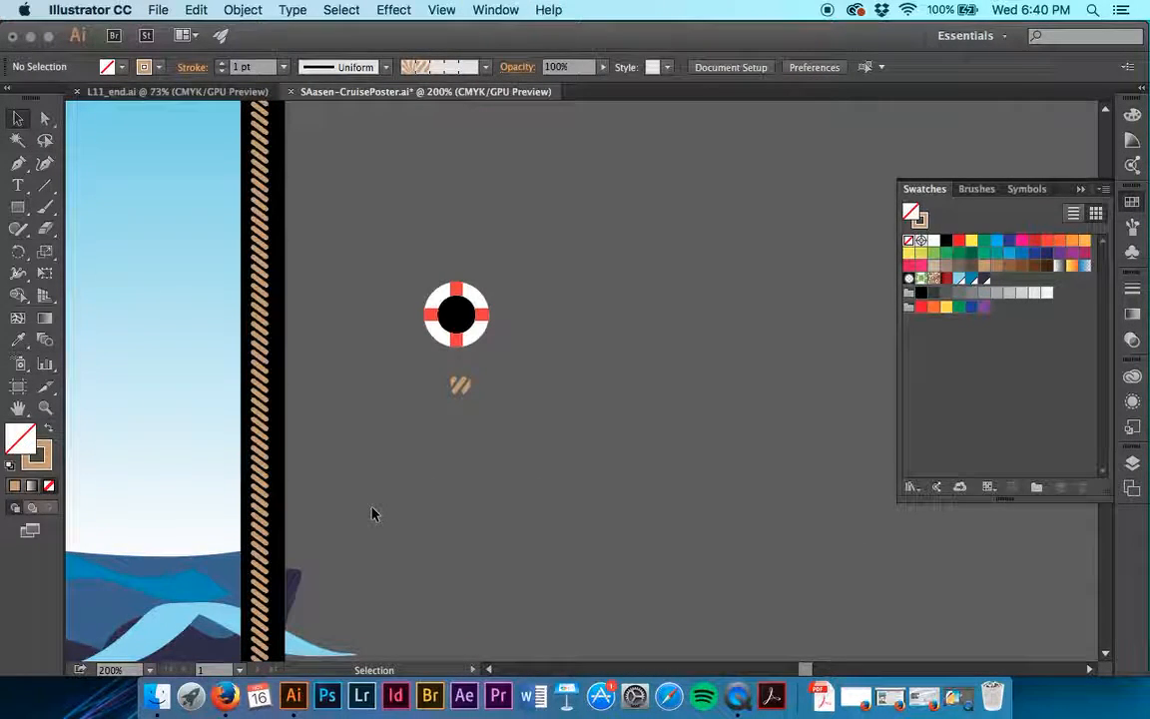
click(469, 326)
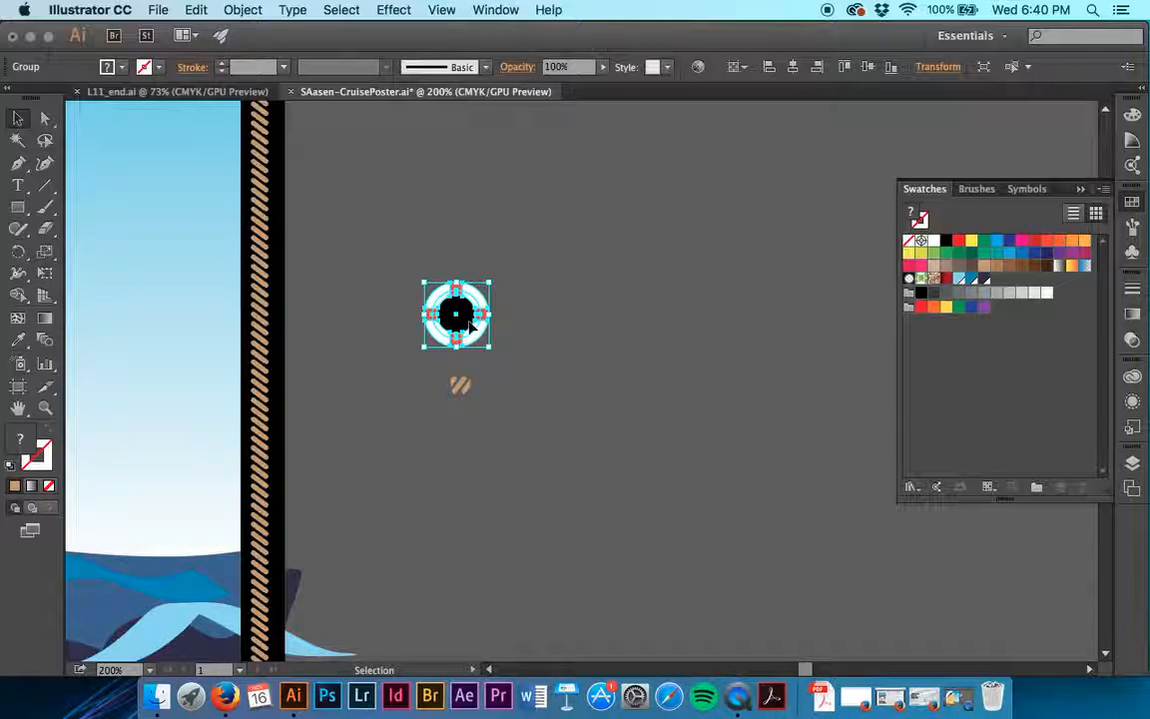
drag(470, 327, 1014, 372)
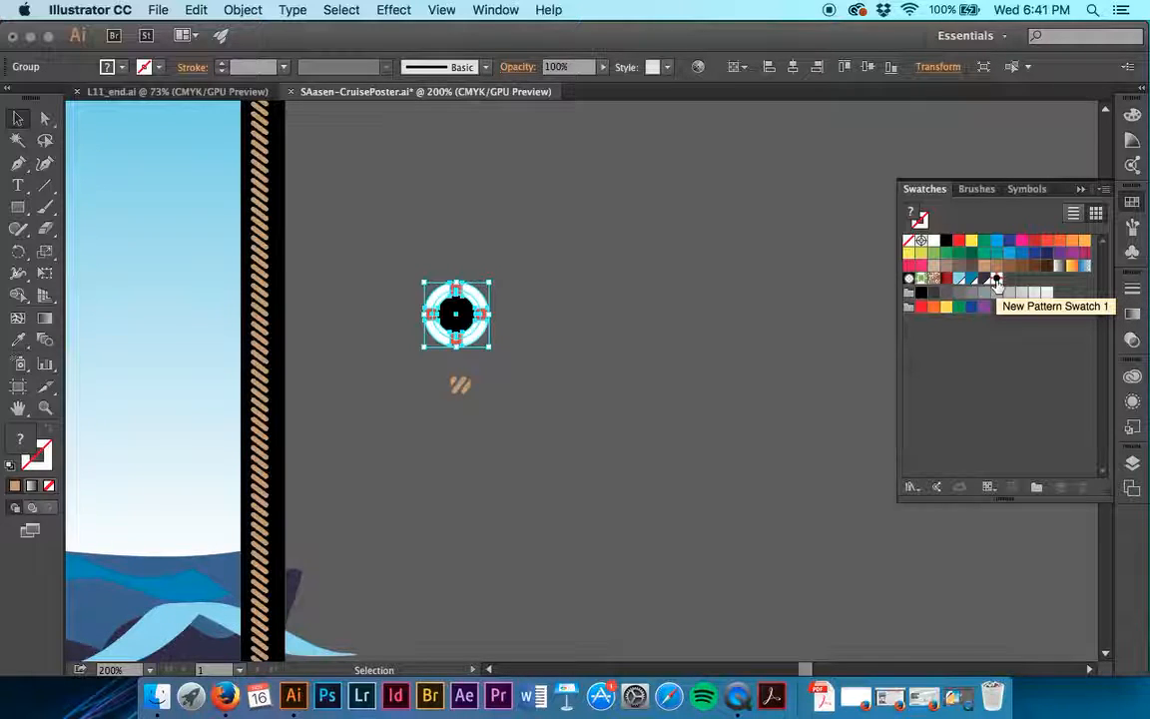
click(693, 398)
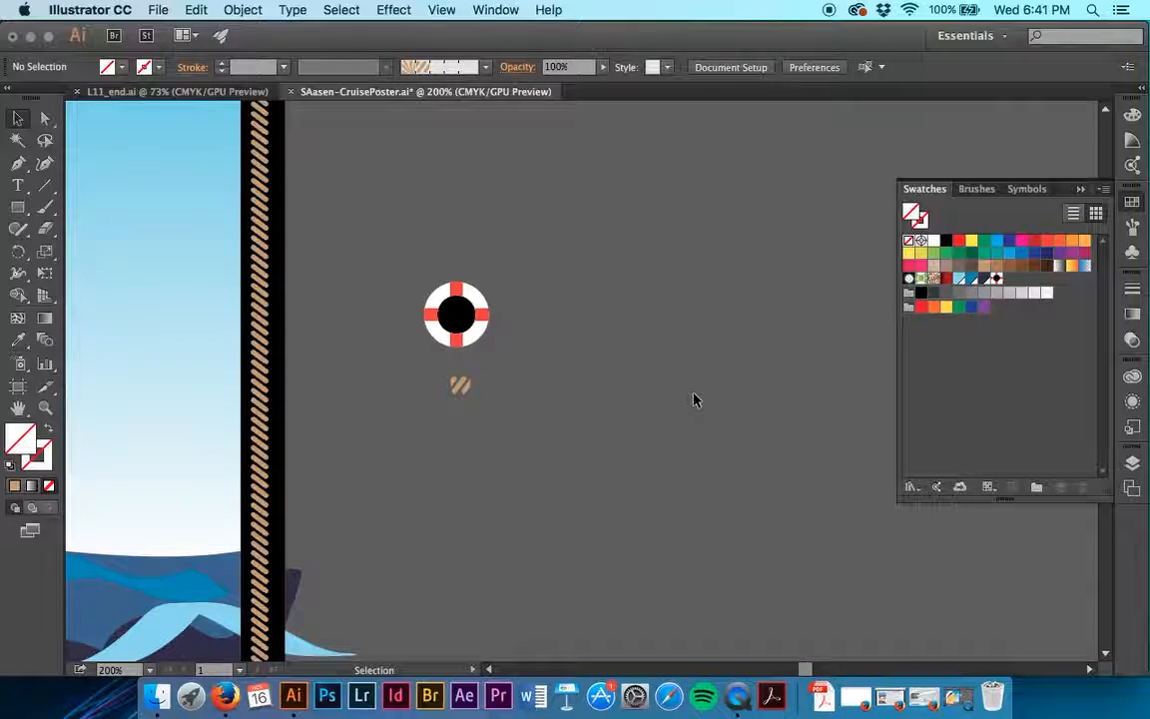
- Name the life preserver pattern swatch Corner, set its copies to 1 x 1, and finish pattern editing
double_click(997, 280)
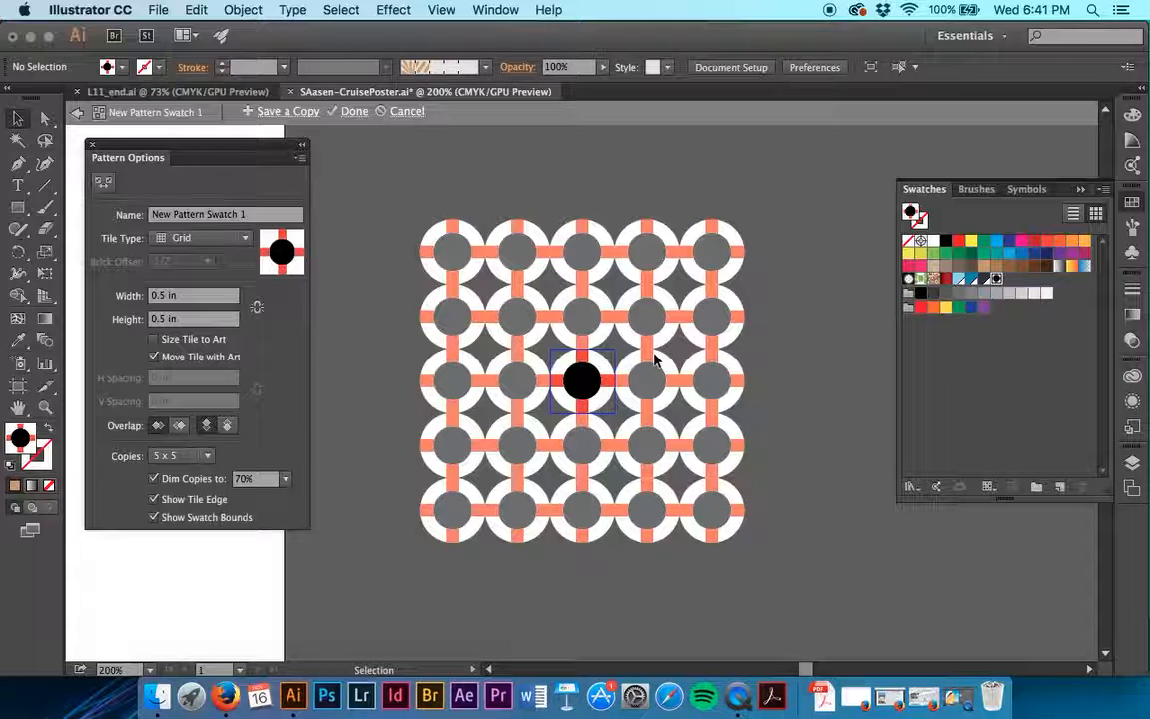
click(236, 214)
text(Corner)
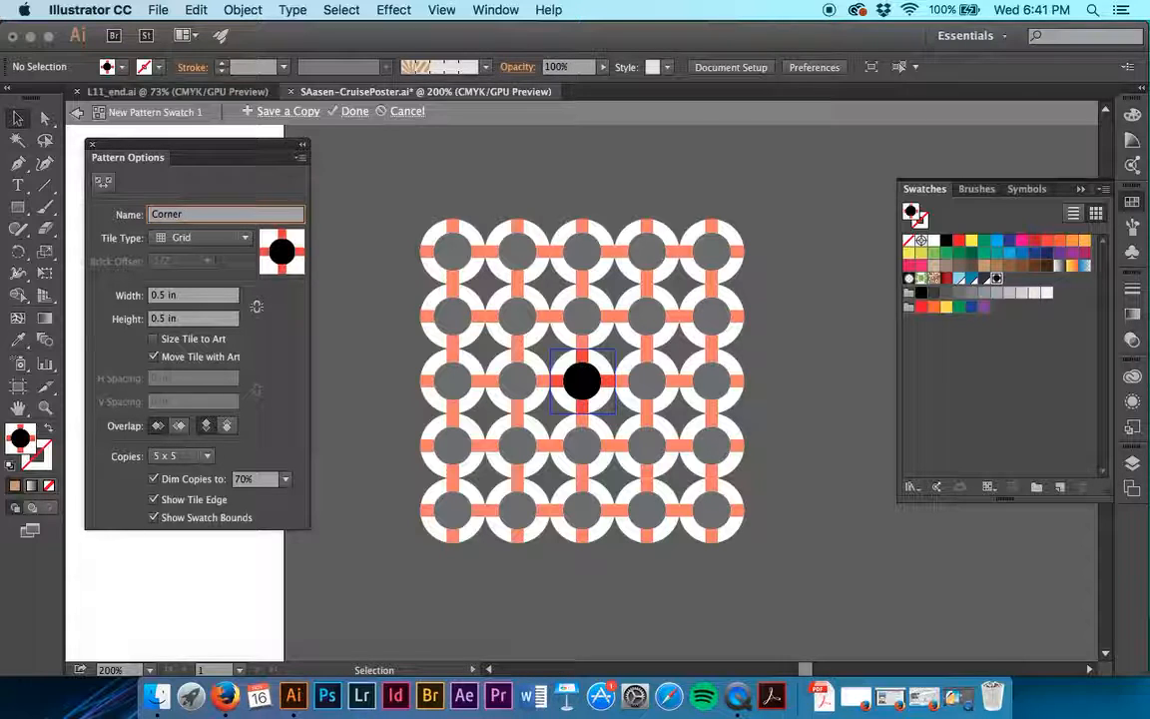
click(198, 460)
click(197, 198)
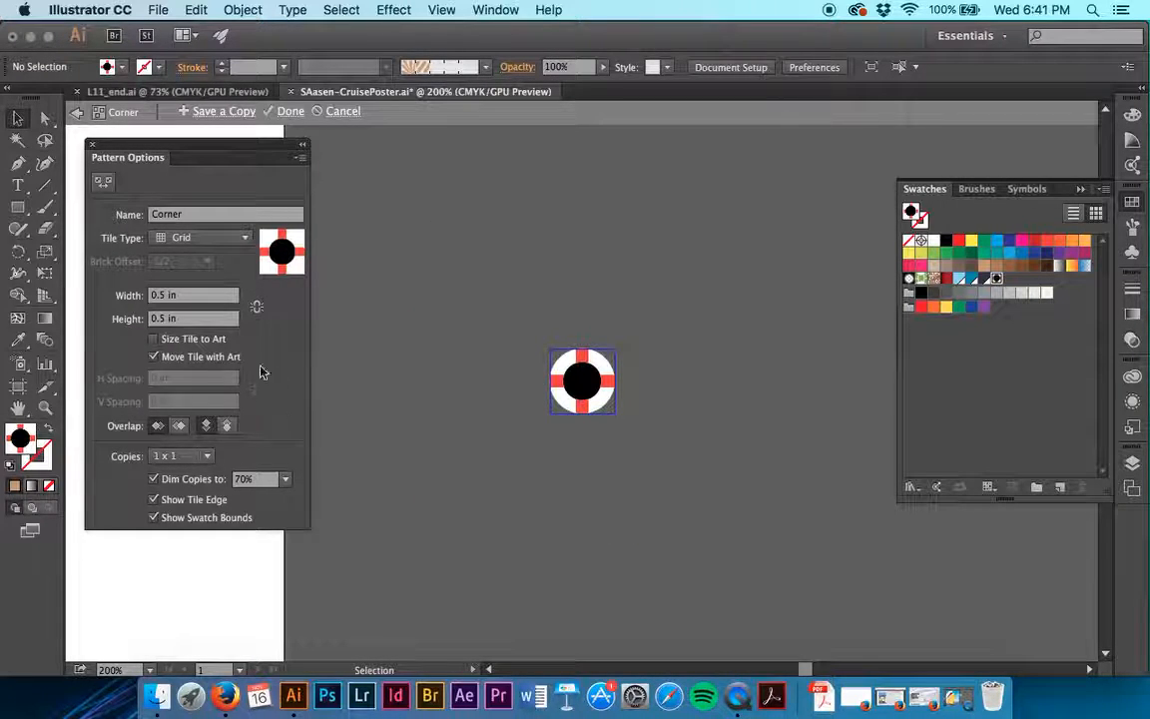
click(288, 114)
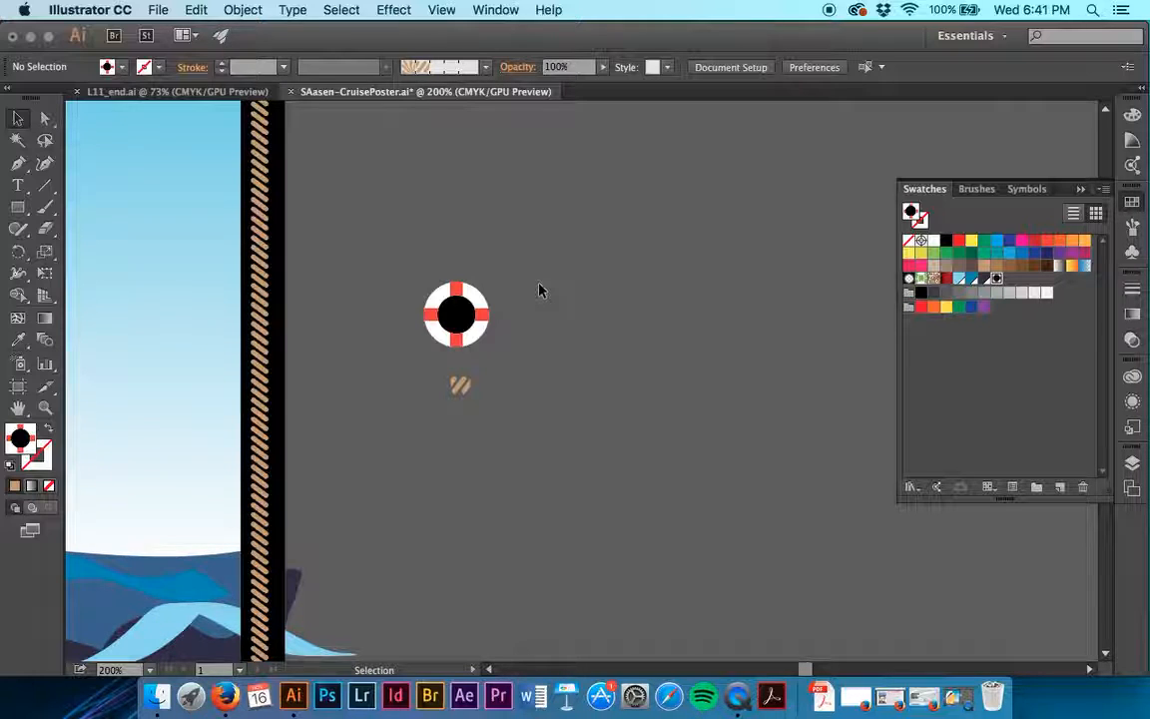
- Fill the lower porthole path on the ship's hull with the Corner pattern swatch
scroll(539, 289, left, 10)
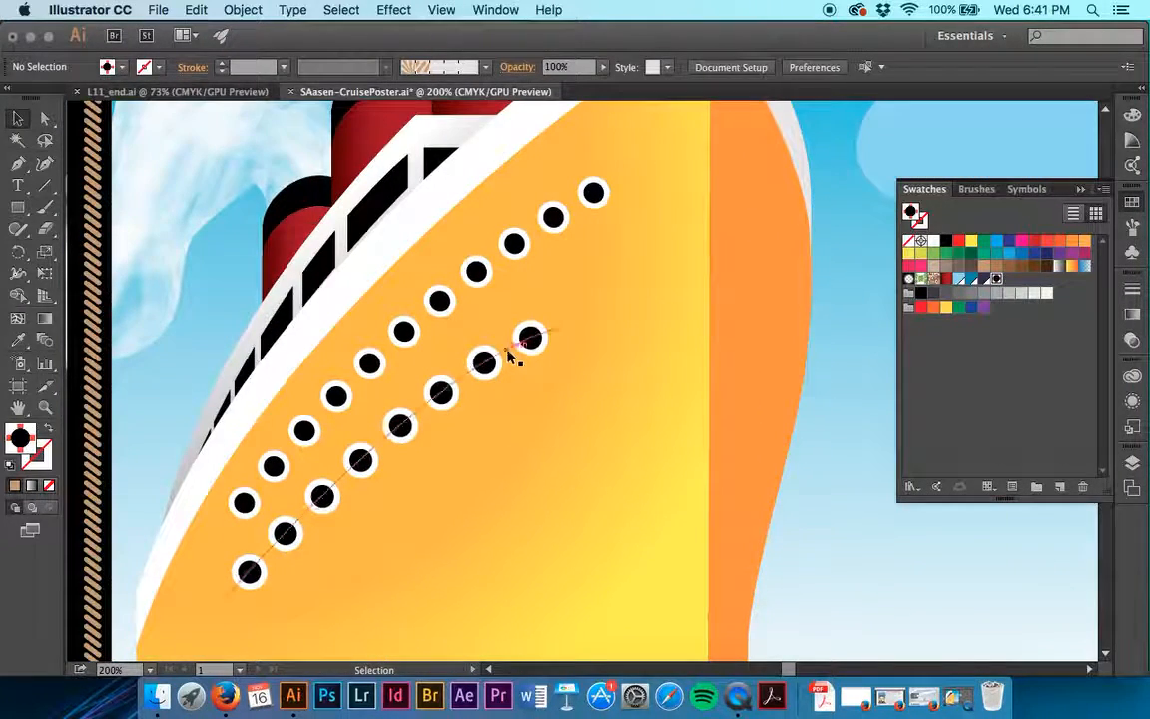
click(509, 351)
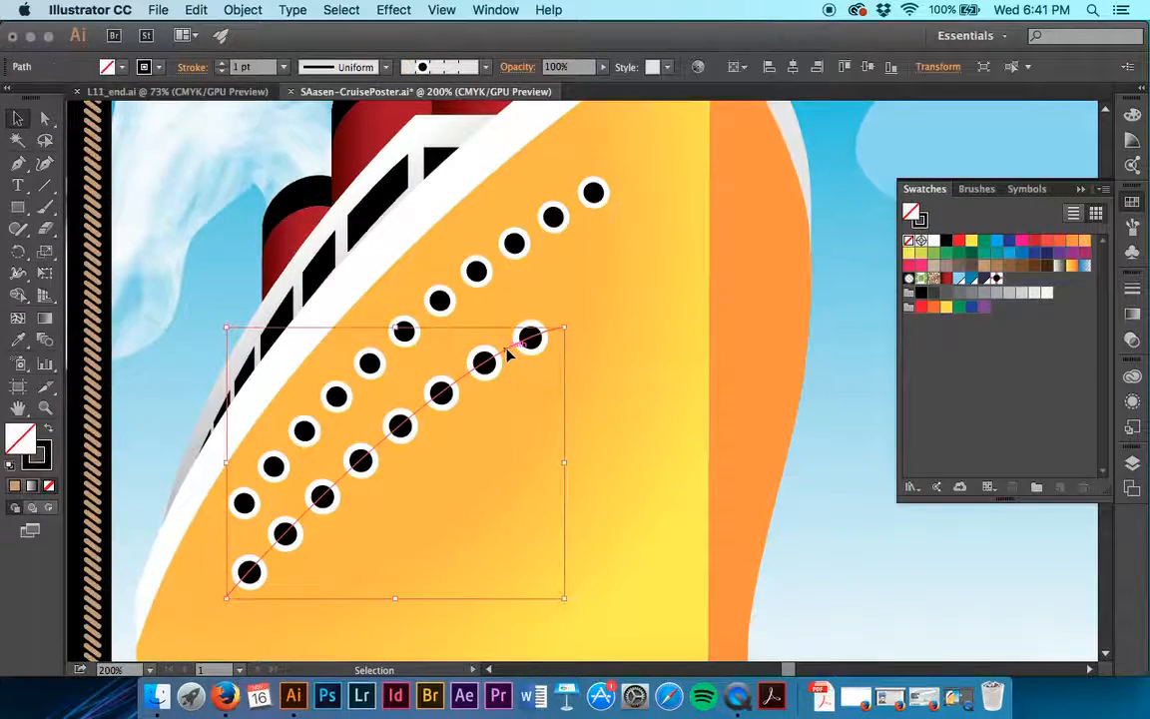
click(997, 281)
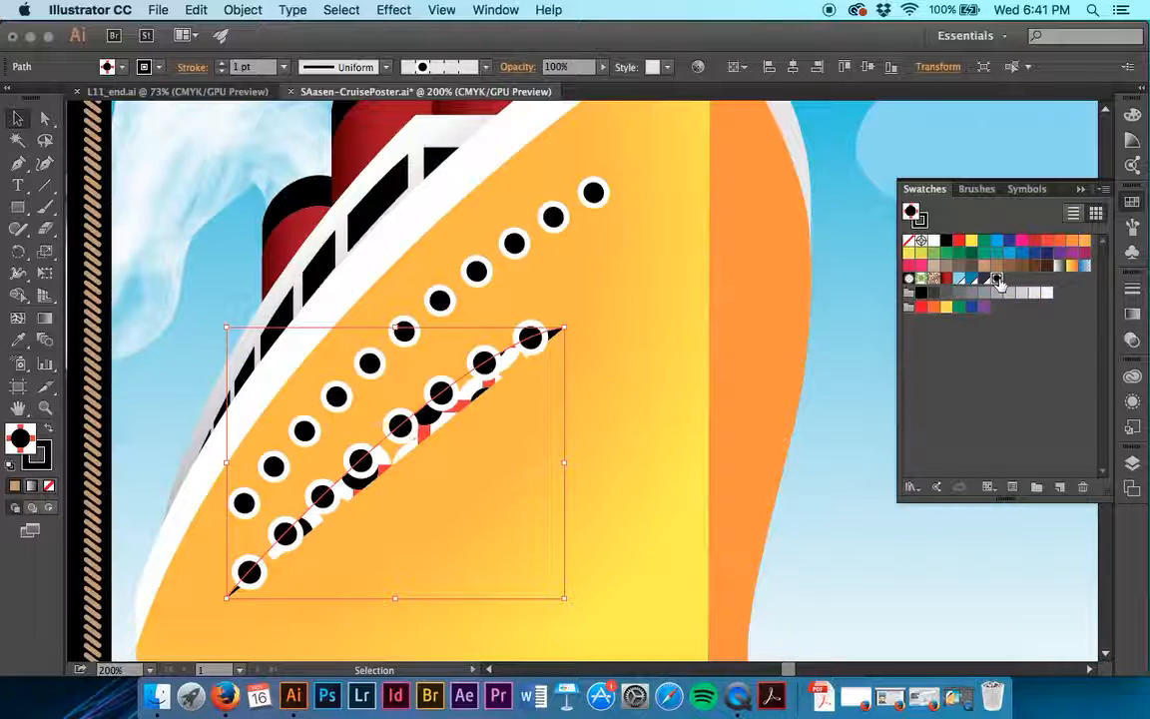
- Undo the Corner pattern fill on the lower porthole path and deselect the path
key(super+z)
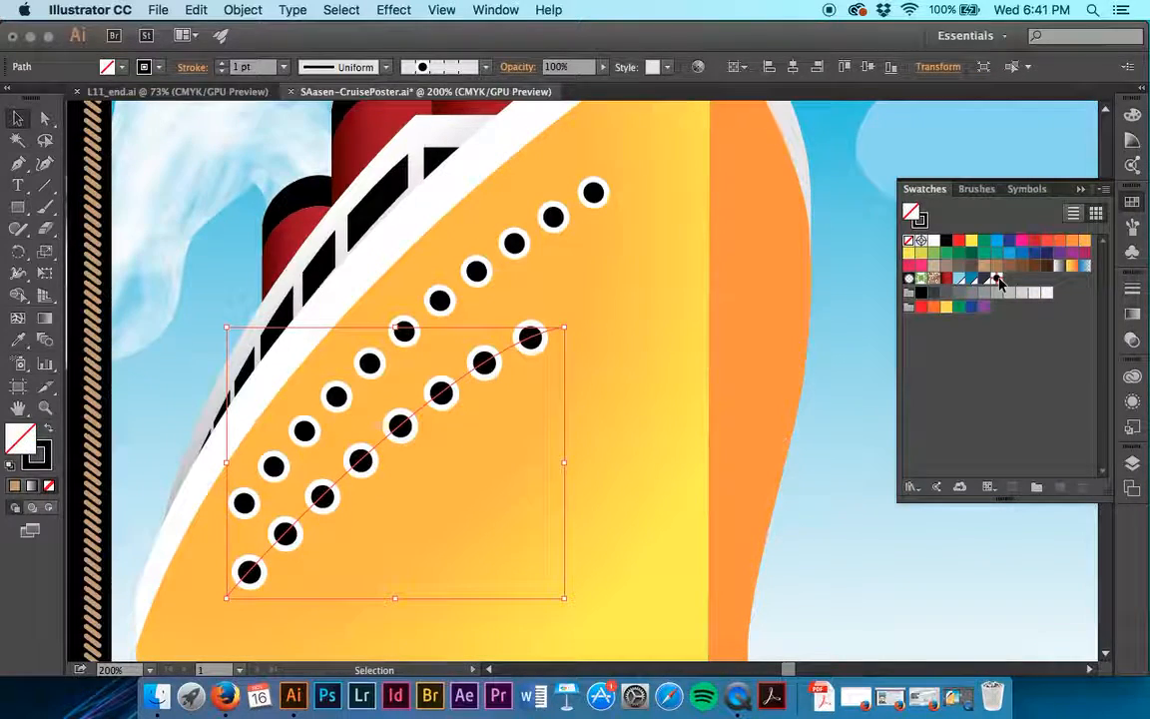
scroll(706, 243, right, 10)
scroll(705, 244, up, 7)
click(706, 244)
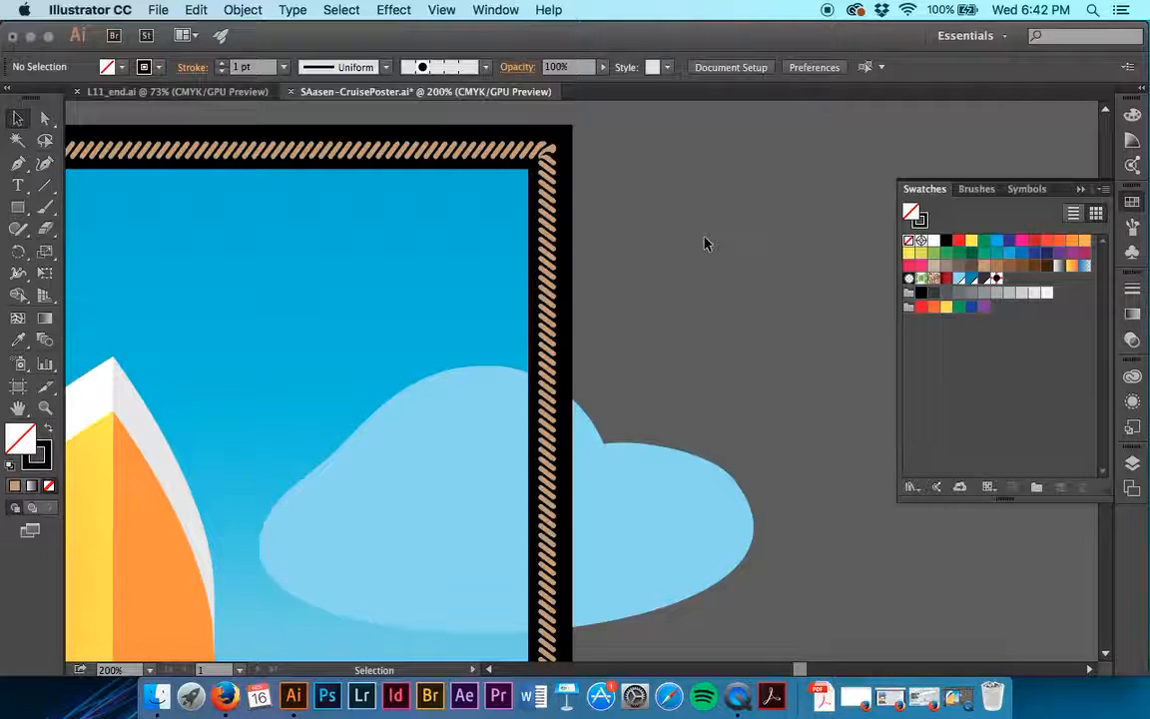
- Select the rope border path, examine its corners, and check the pattern brush stroke options of the selected path
click(1132, 226)
click(946, 306)
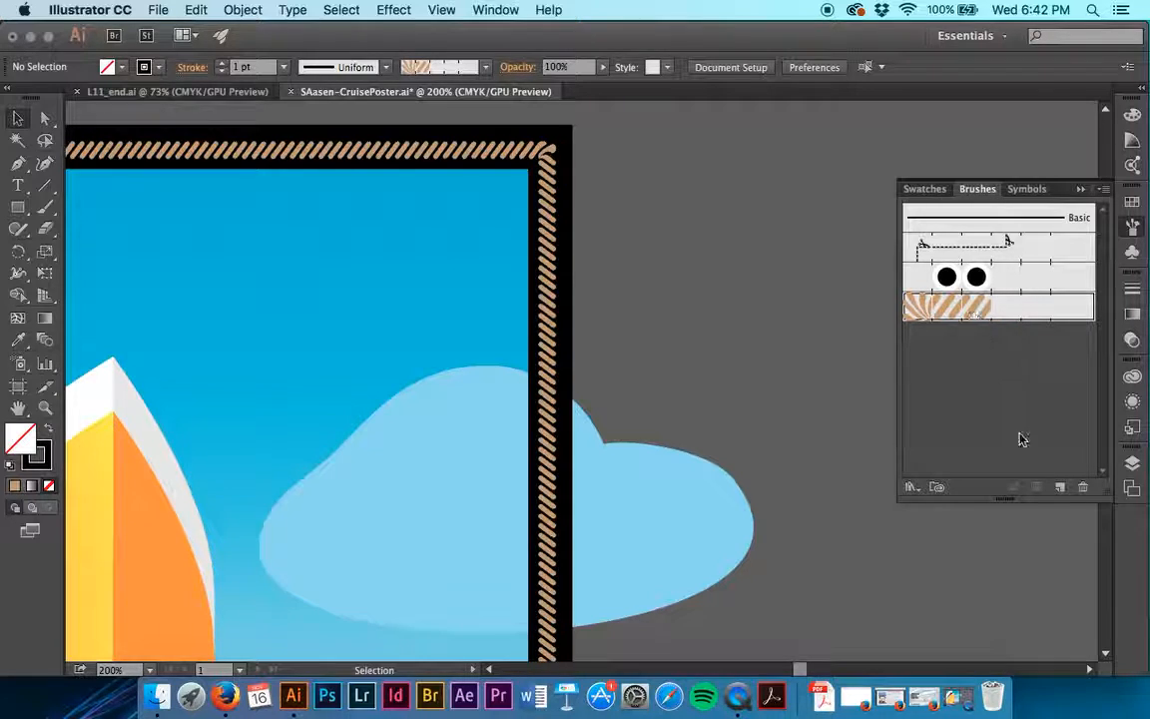
click(550, 389)
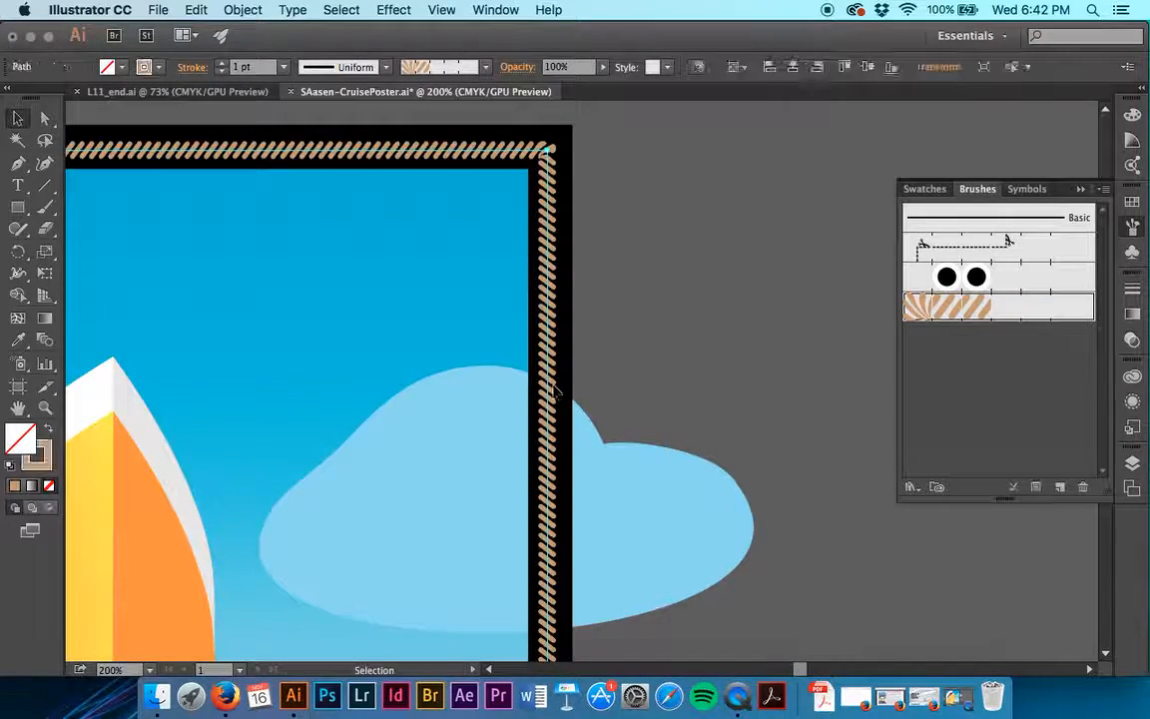
scroll(552, 299, left, 3)
scroll(549, 292, up, 5)
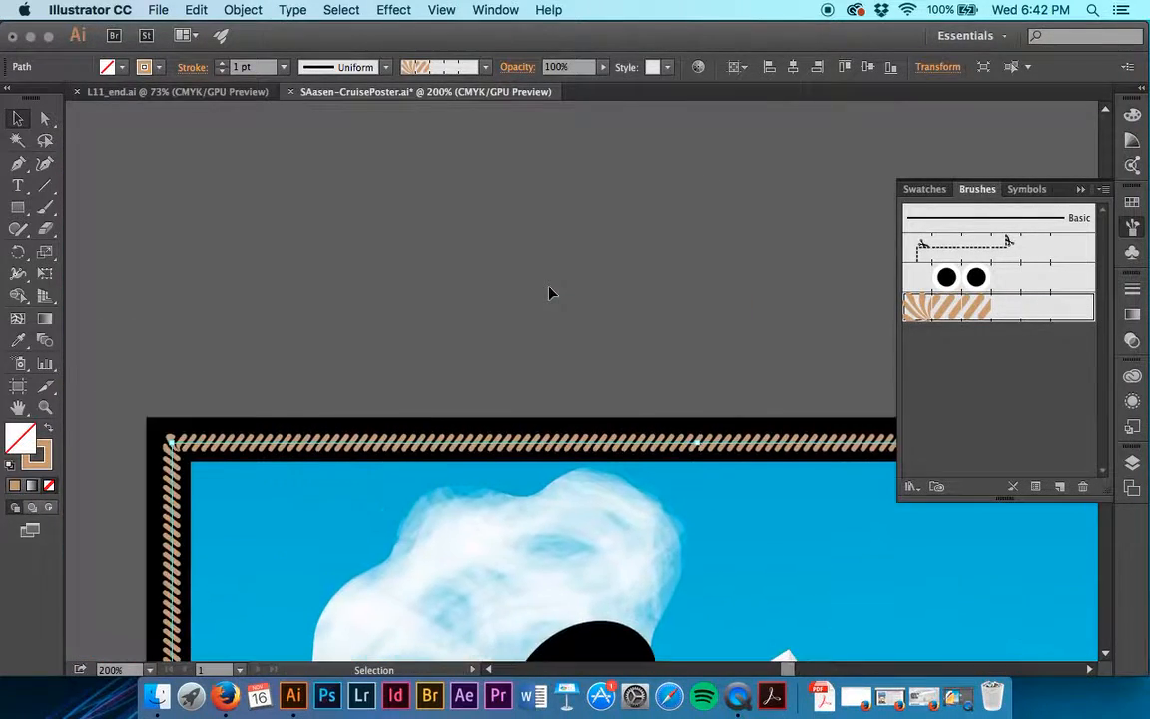
scroll(549, 292, down, 15)
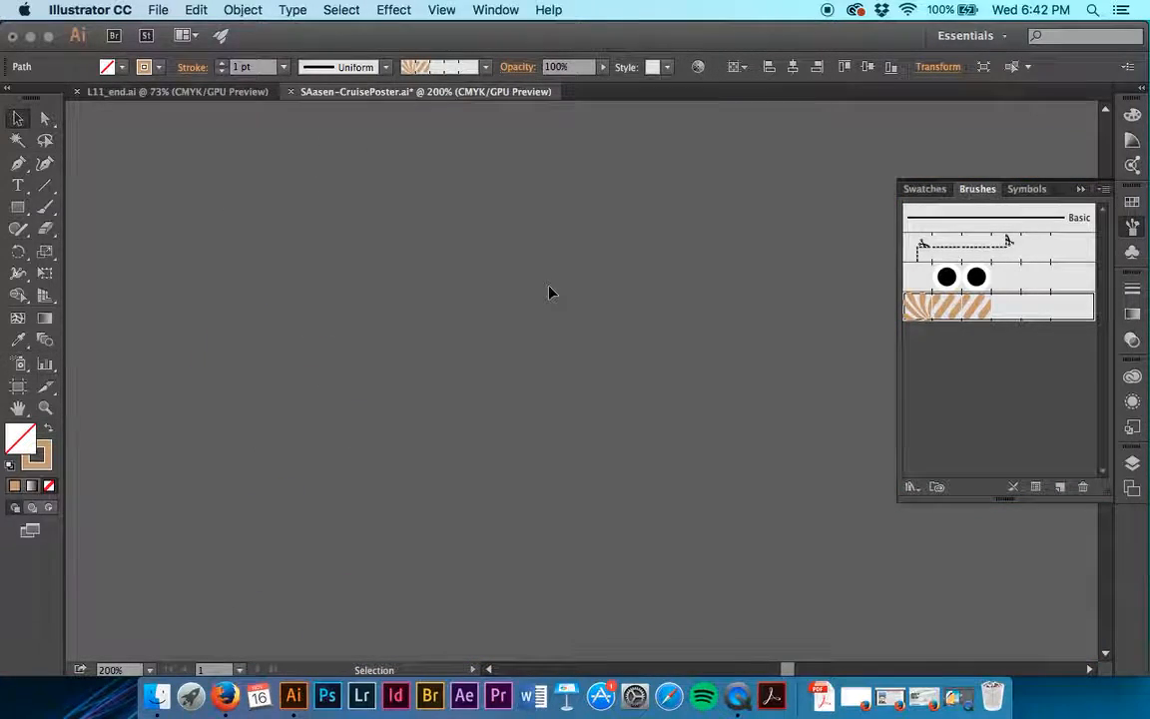
scroll(549, 290, up, 5)
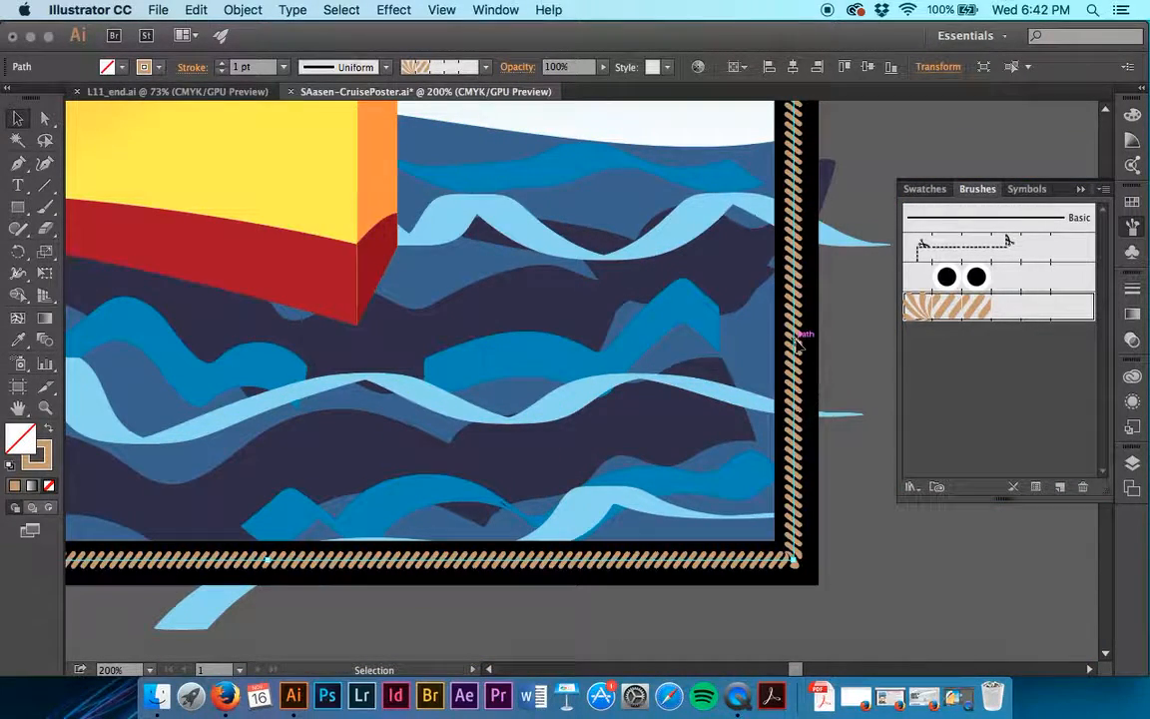
click(1035, 489)
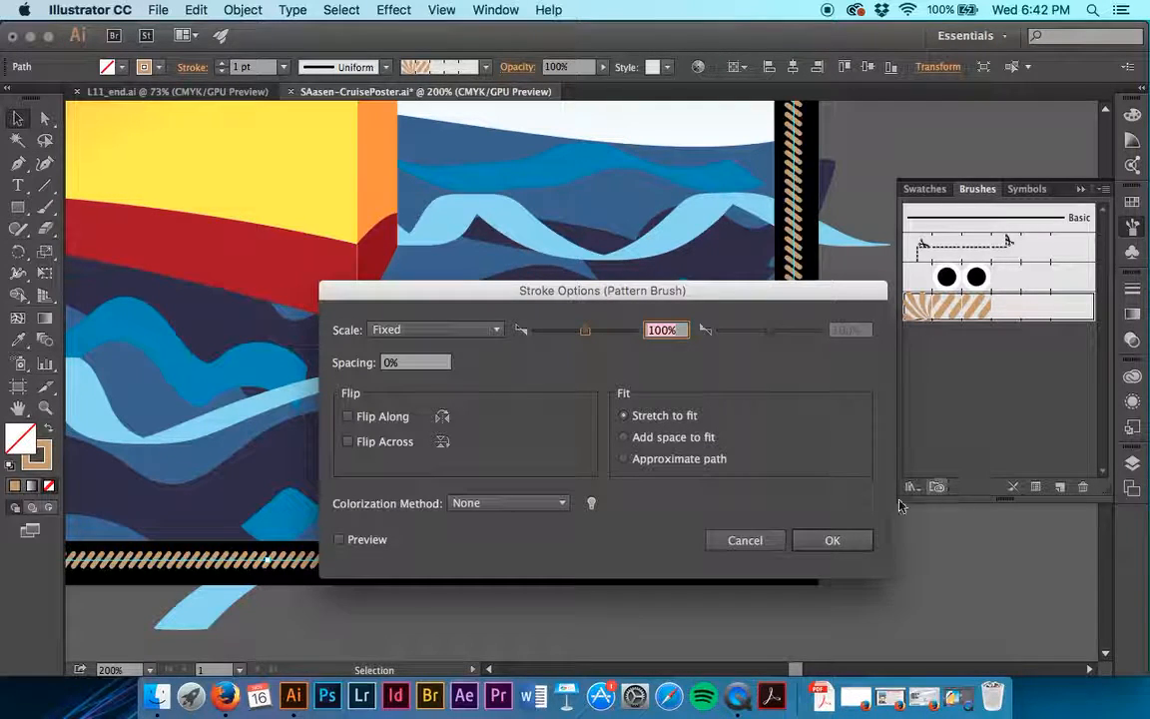
click(756, 547)
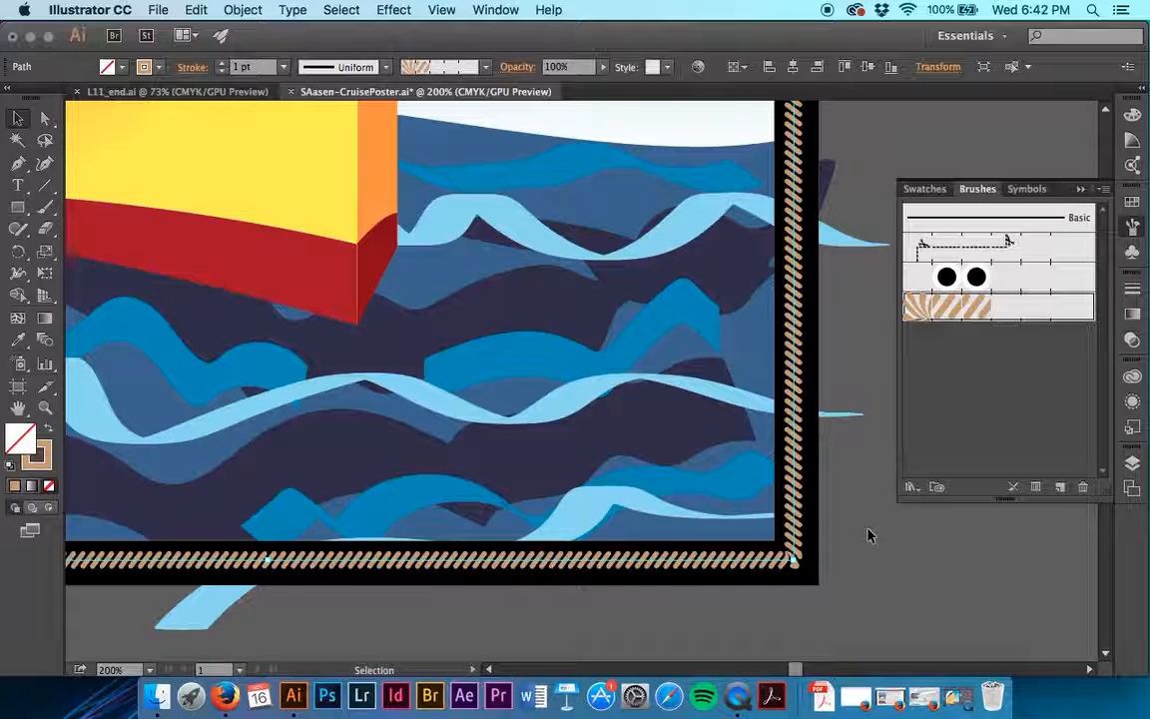
- Open the Border pattern brush's options and set its outer corner tile to the Corner pattern
double_click(952, 305)
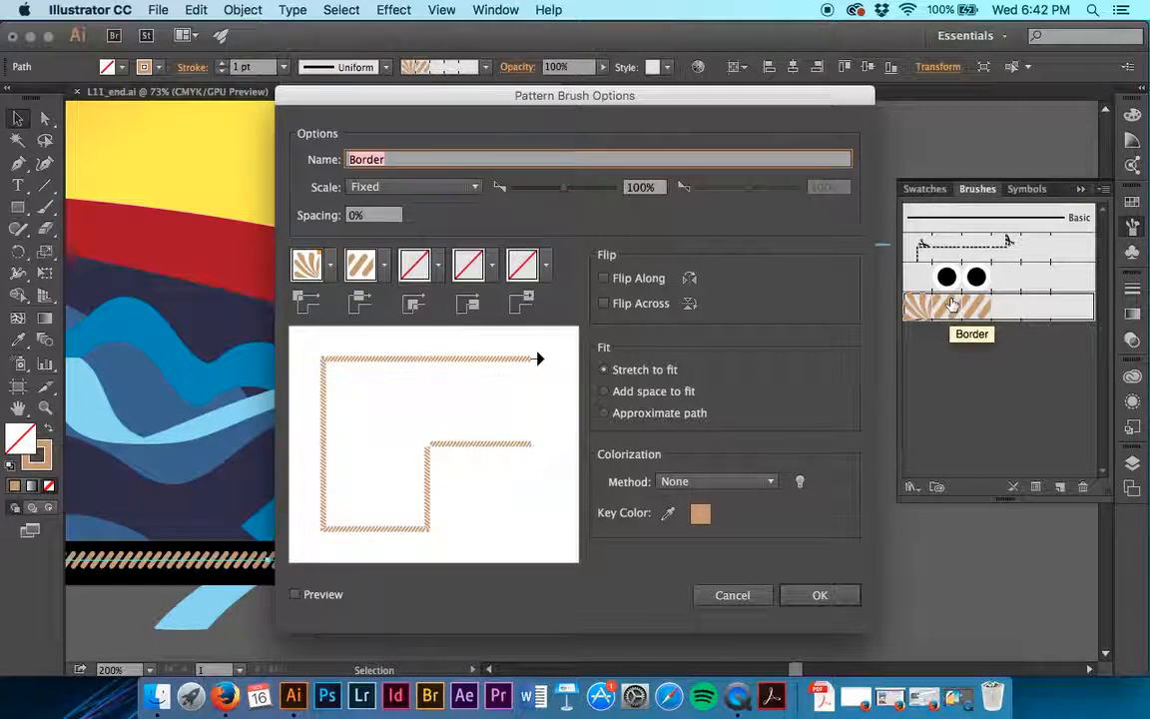
click(309, 265)
scroll(257, 377, down, 2)
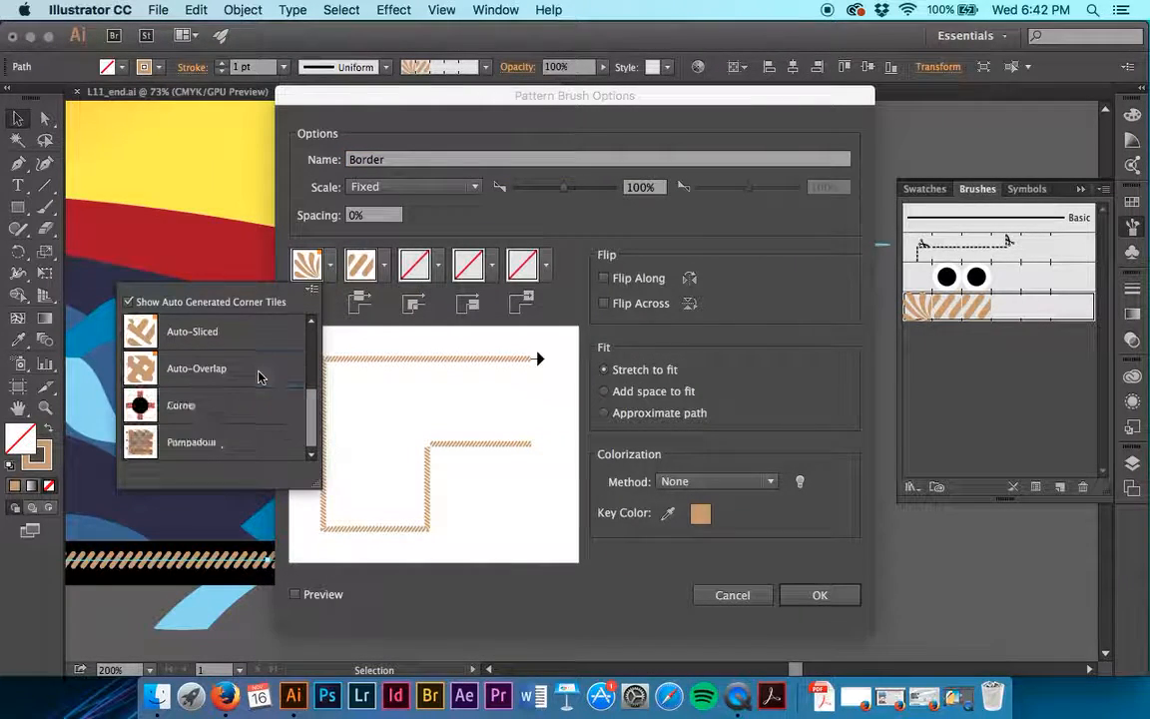
click(225, 405)
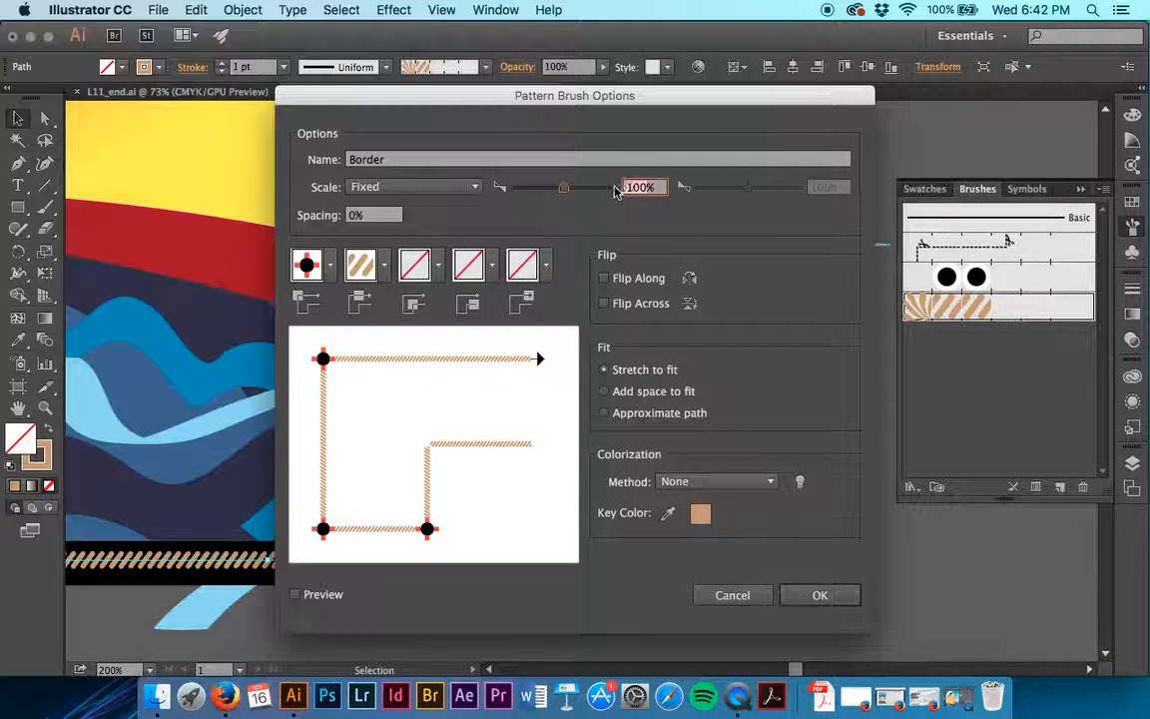
- Set the Border brush's scale to 70% and apply the changes to the existing brush strokes
drag(564, 187, 548, 187)
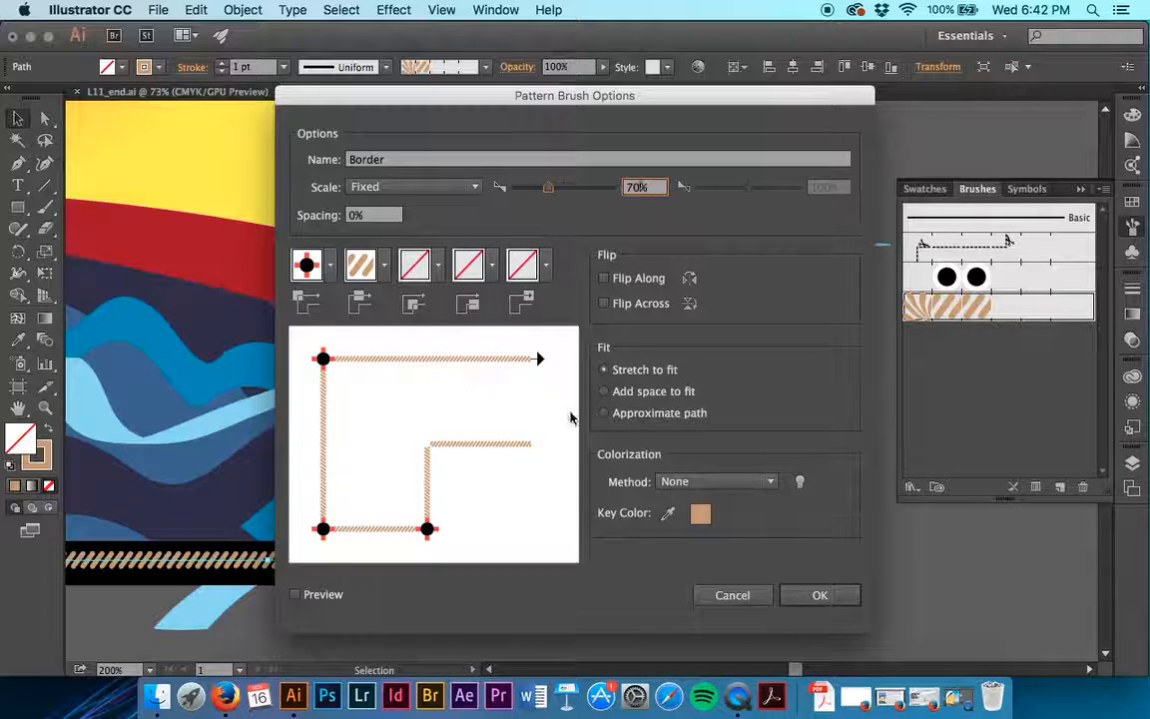
click(822, 595)
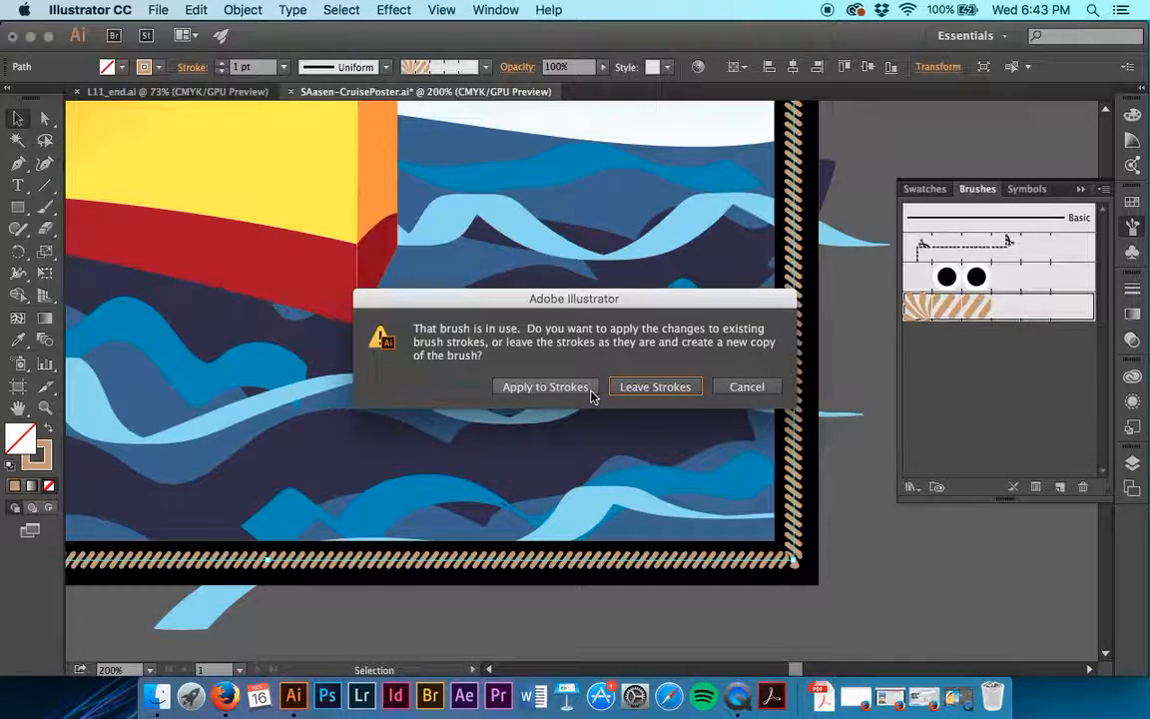
click(545, 387)
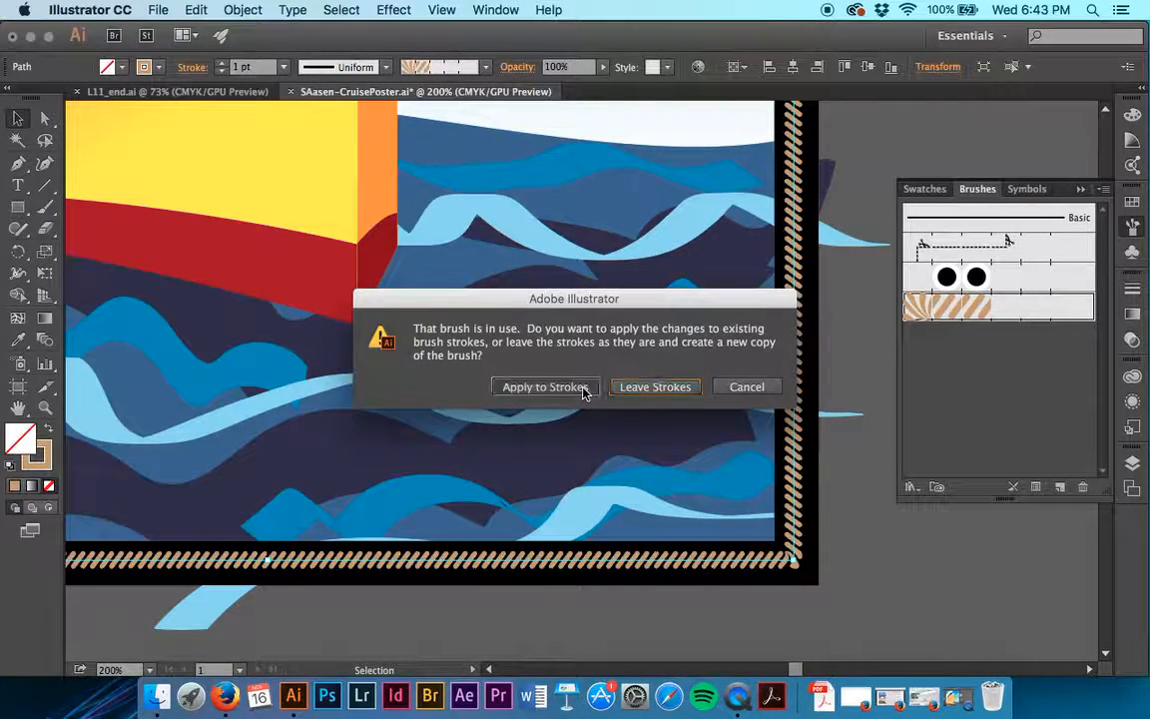
- Deselect the border path and examine the life preserver tiles at the poster's corners
click(891, 590)
scroll(809, 569, up, 15)
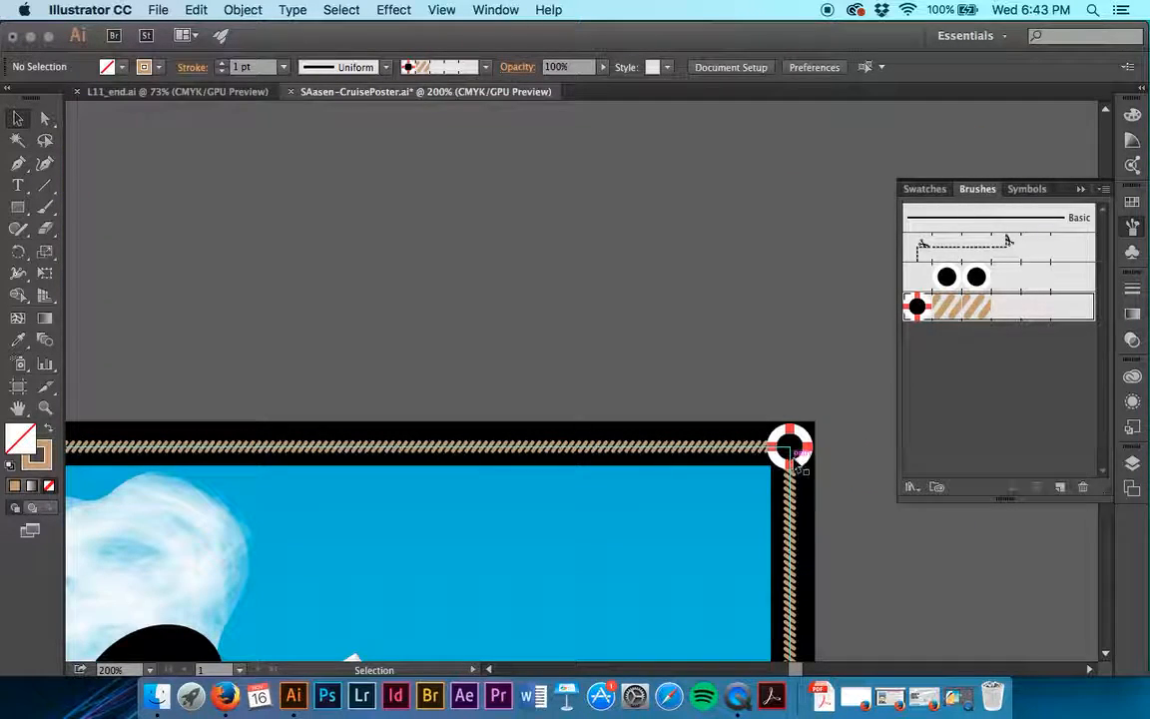
scroll(868, 459, left, 15)
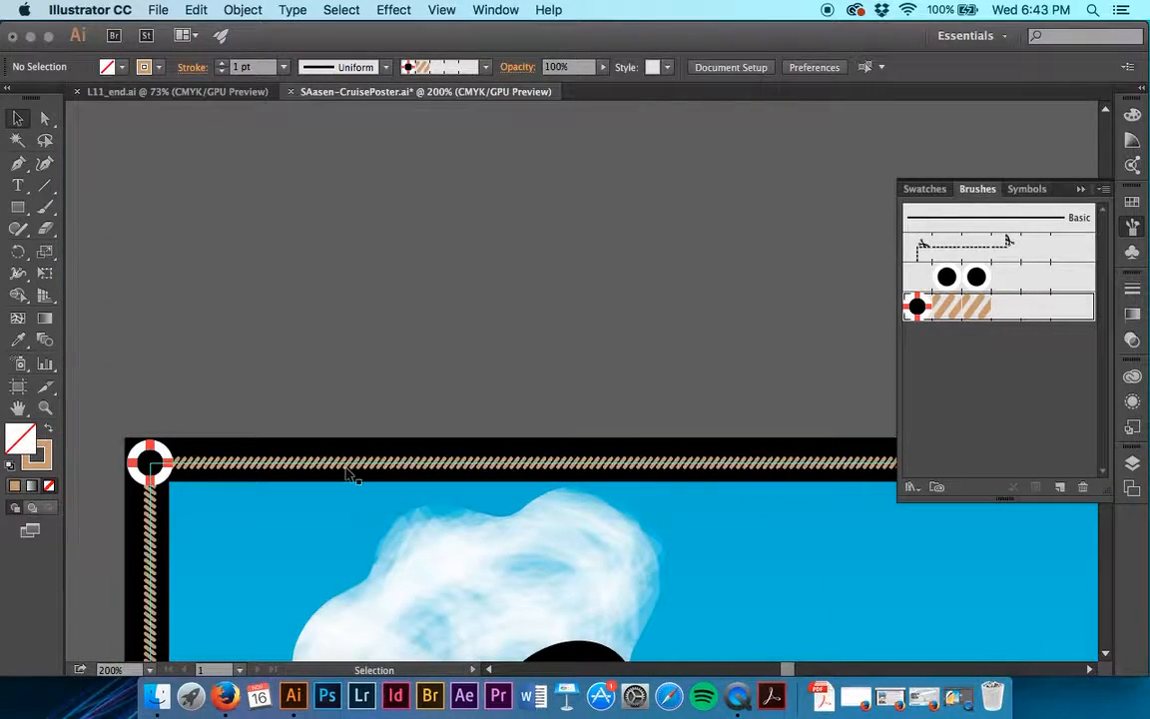
scroll(212, 482, down, 3)
scroll(210, 482, down, 15)
scroll(210, 482, left, 2)
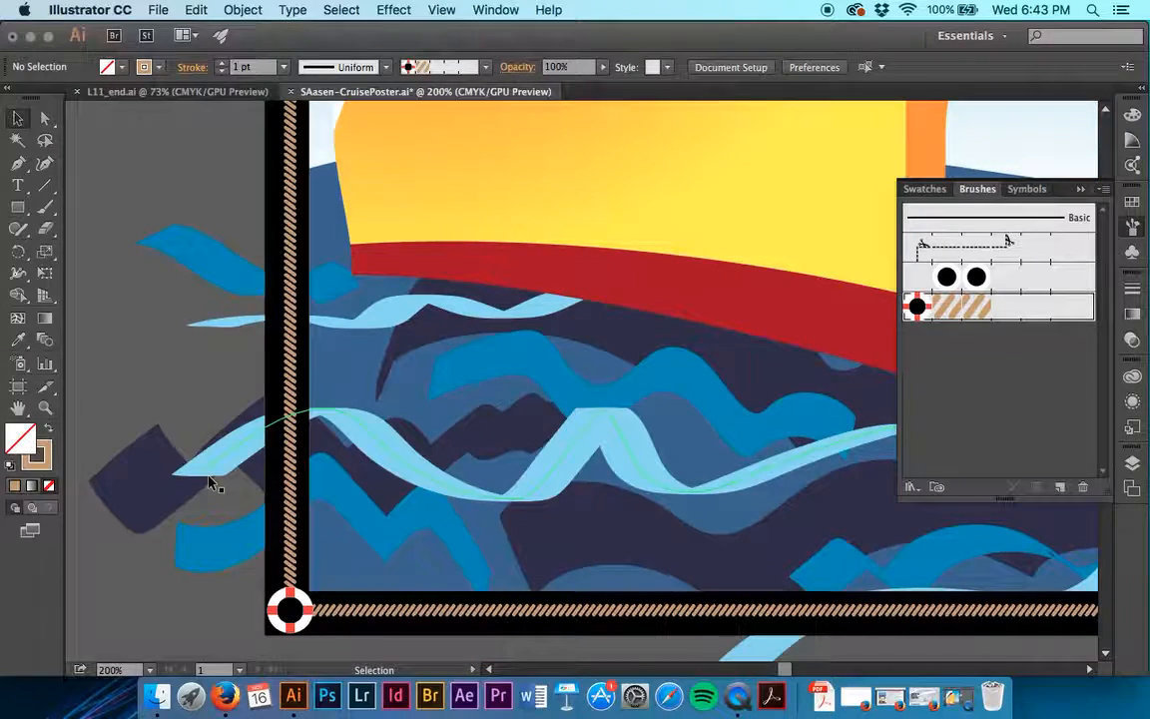
- Try the Border pattern brush on the lower porthole path on the ship's hull, and undo it
scroll(211, 482, up, 5)
scroll(212, 482, right, 3)
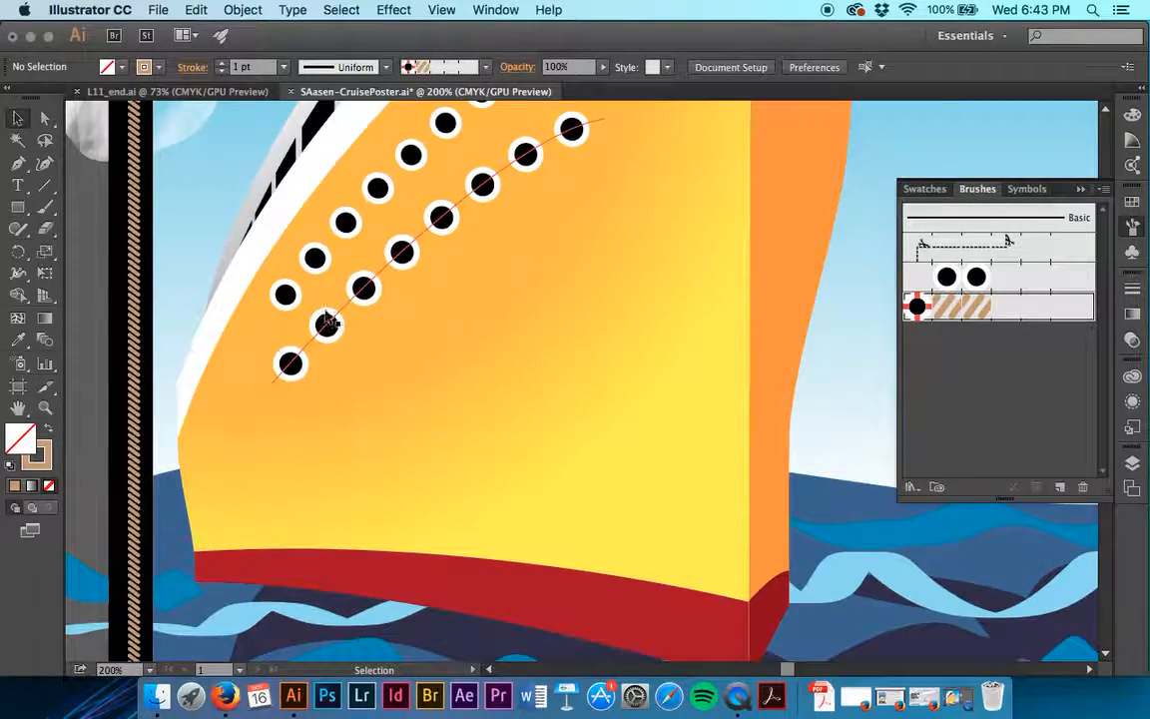
click(338, 316)
click(960, 306)
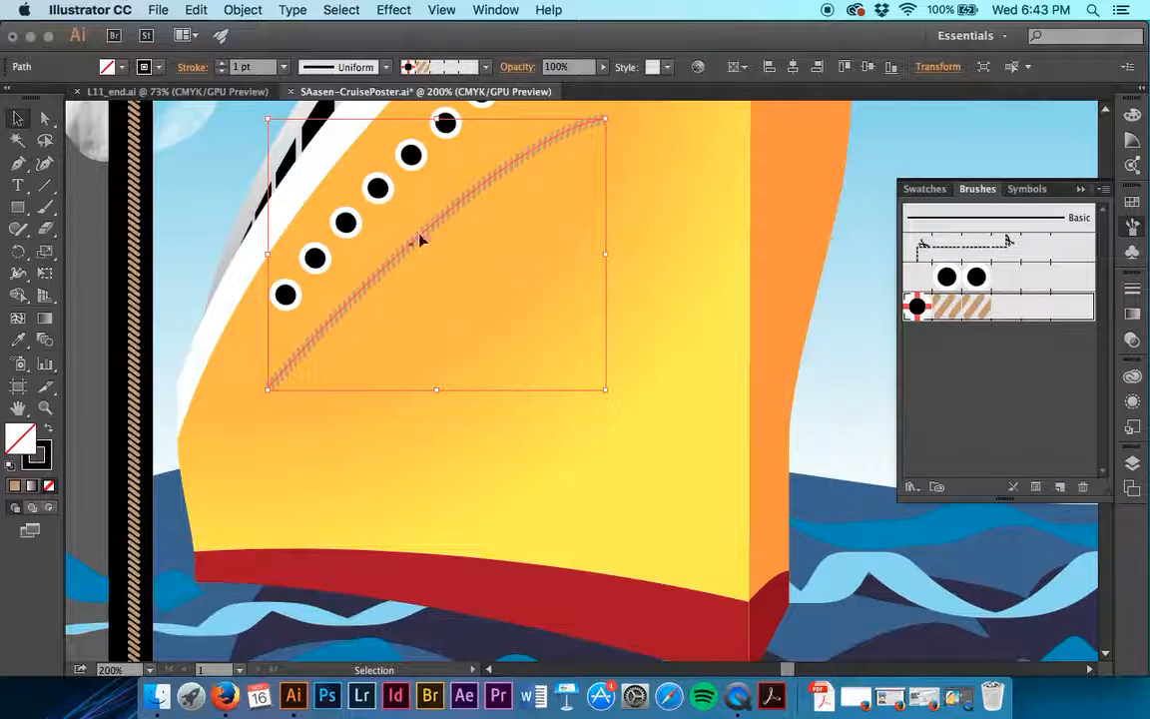
key(cmd+z)
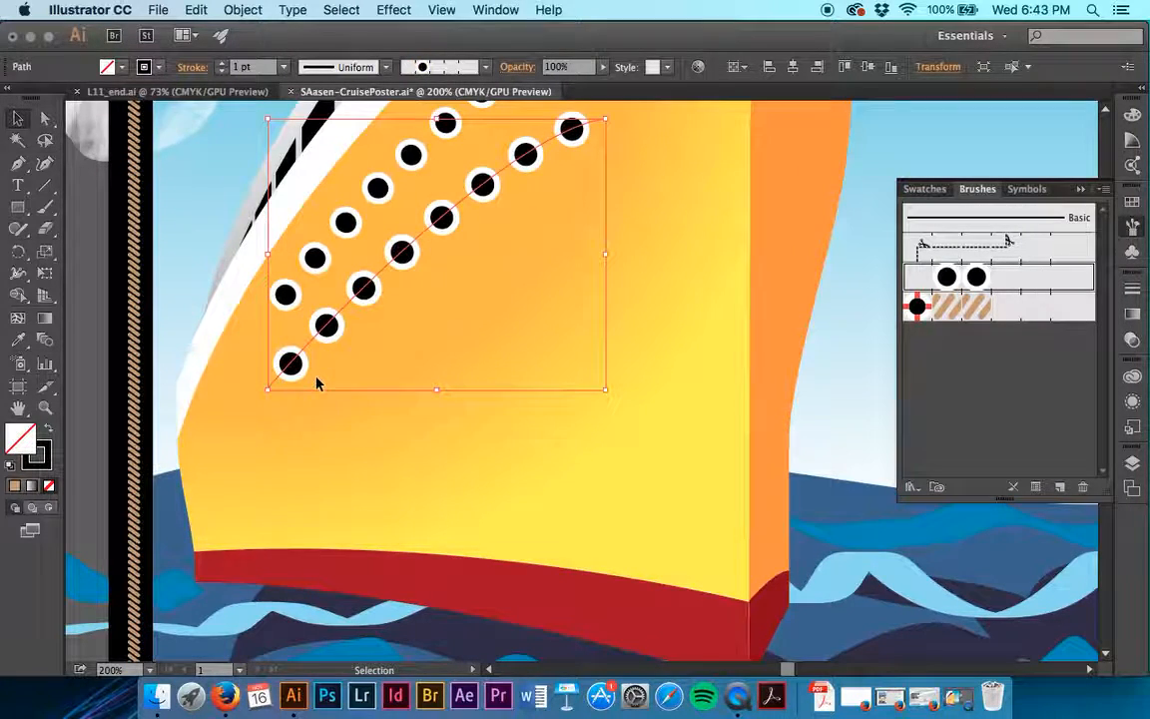
- Deselect the porthole path and hide the Ship layer
scroll(316, 384, right, 10)
click(399, 428)
scroll(405, 434, left, 2)
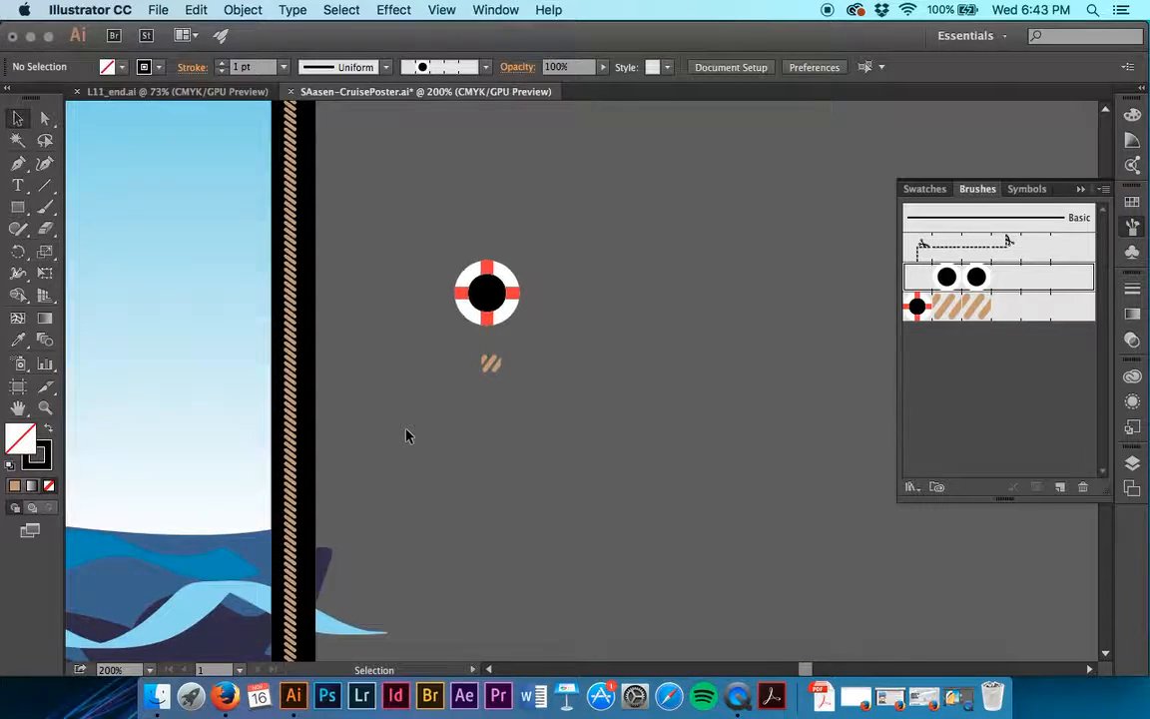
key(cmd+minus)
key(cmd+minus)
key(cmd+minus)
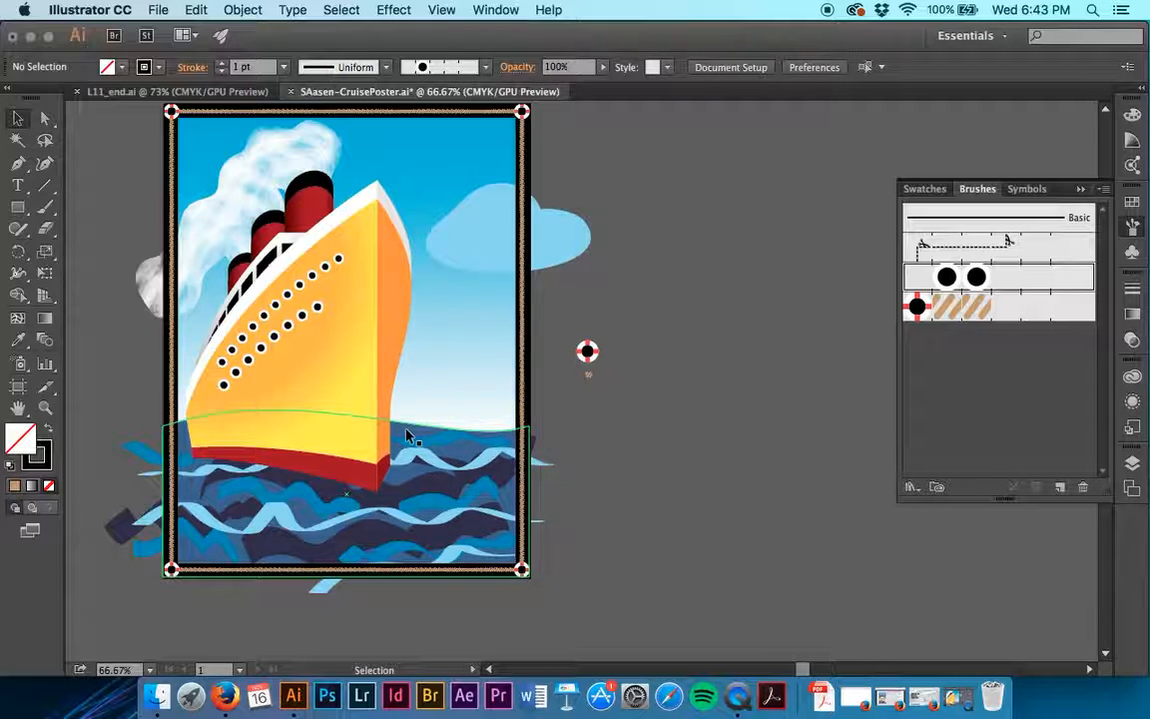
click(1134, 464)
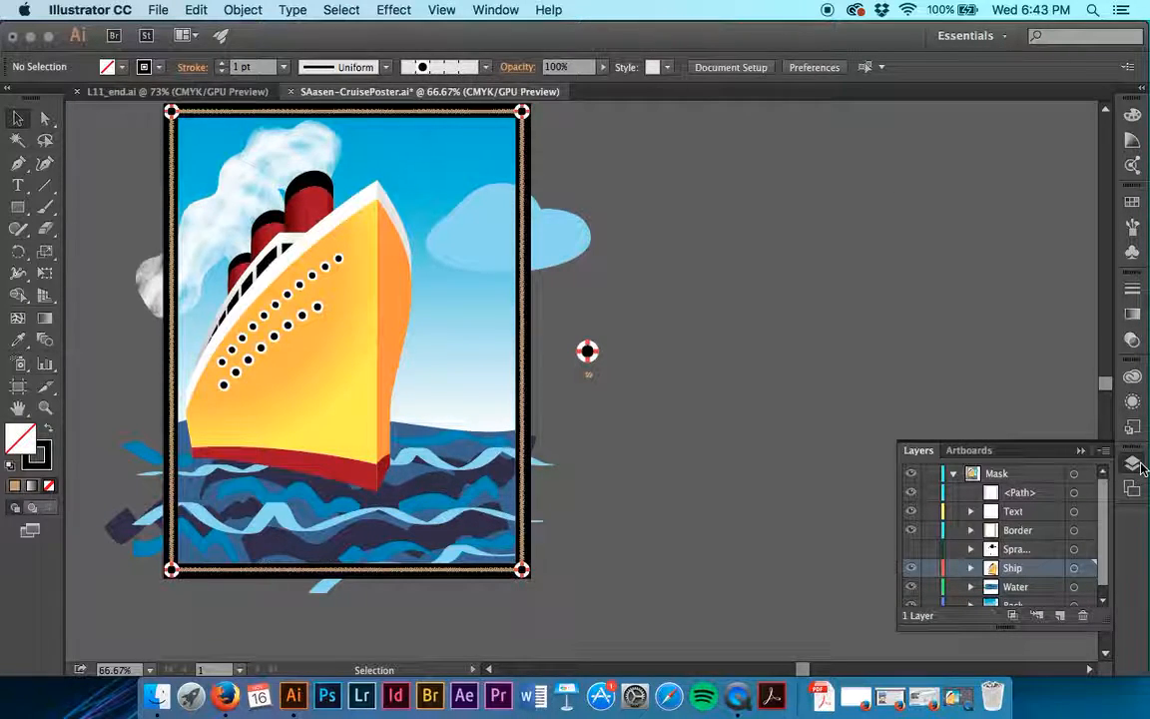
click(911, 568)
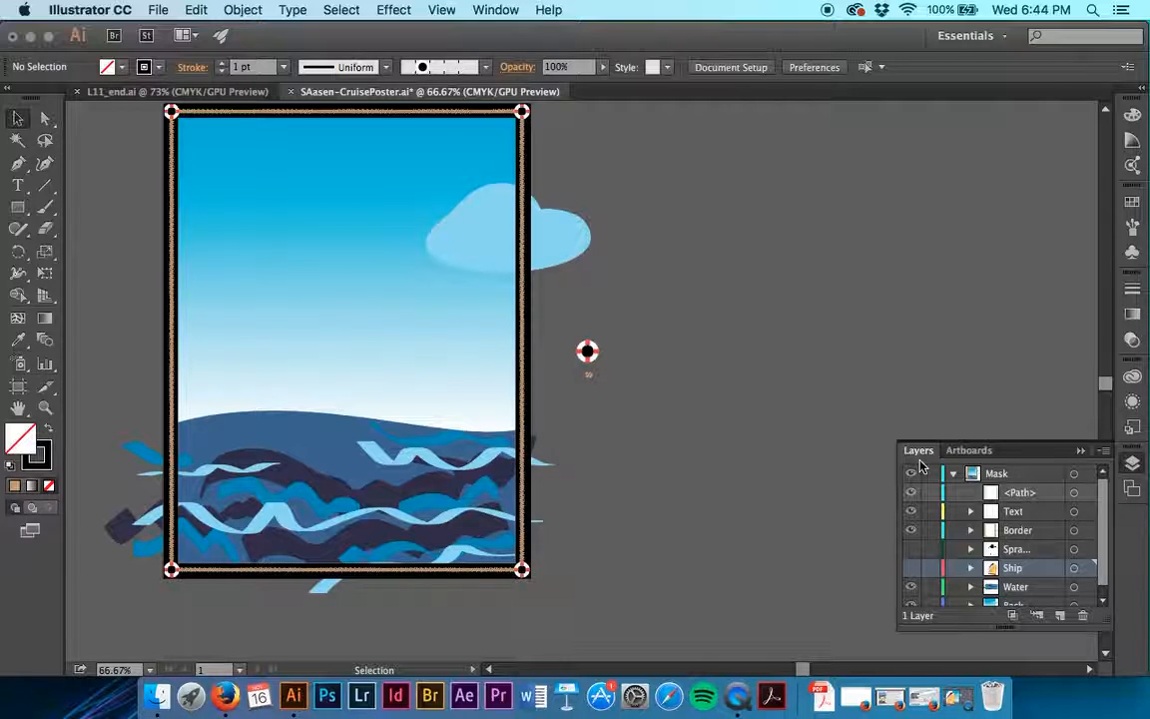
- With nothing selected, set the fill color to the light blue swatch and the stroke to None
click(126, 66)
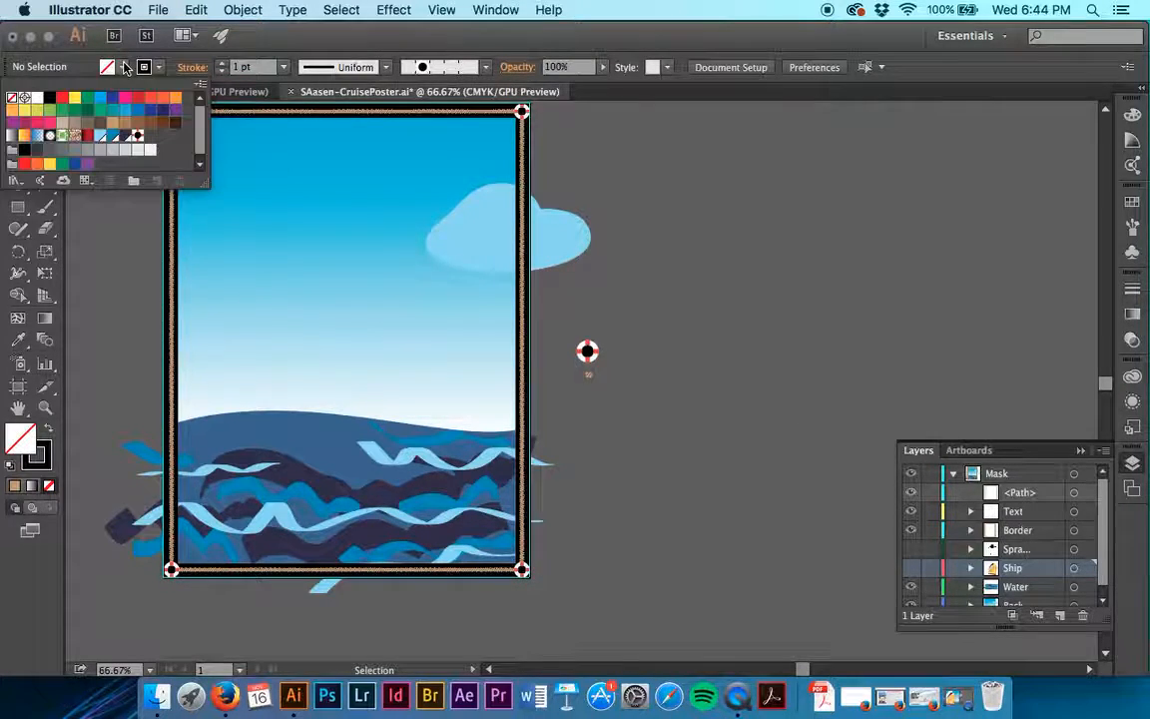
click(98, 134)
click(159, 68)
click(159, 68)
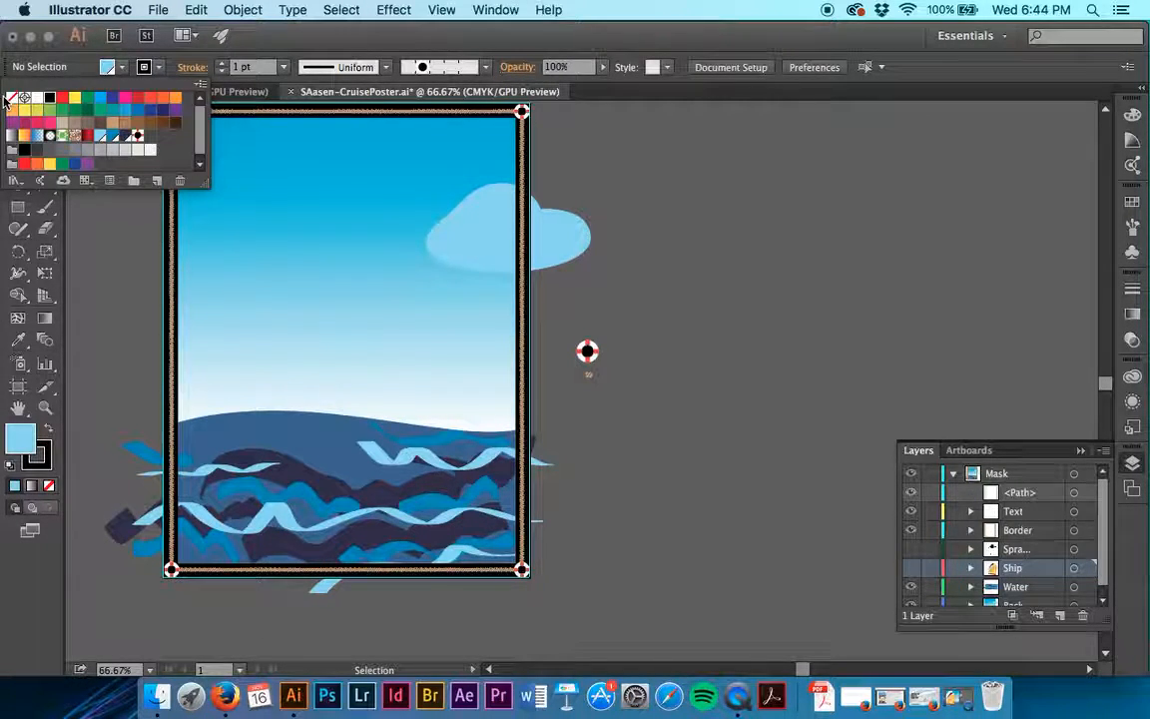
click(12, 97)
click(673, 229)
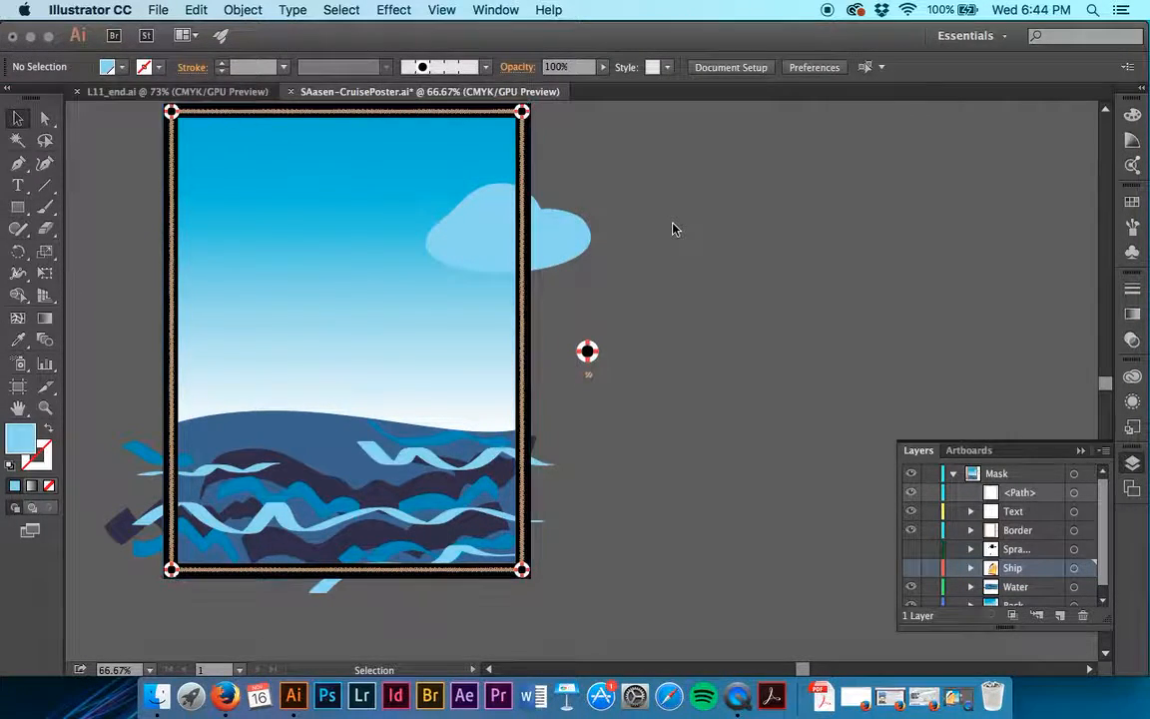
- Configure the Blob Brush tool with Merge Only with Selection turned off and a brush size of 70 pt
scroll(673, 229, up, 3)
scroll(673, 229, left, 2)
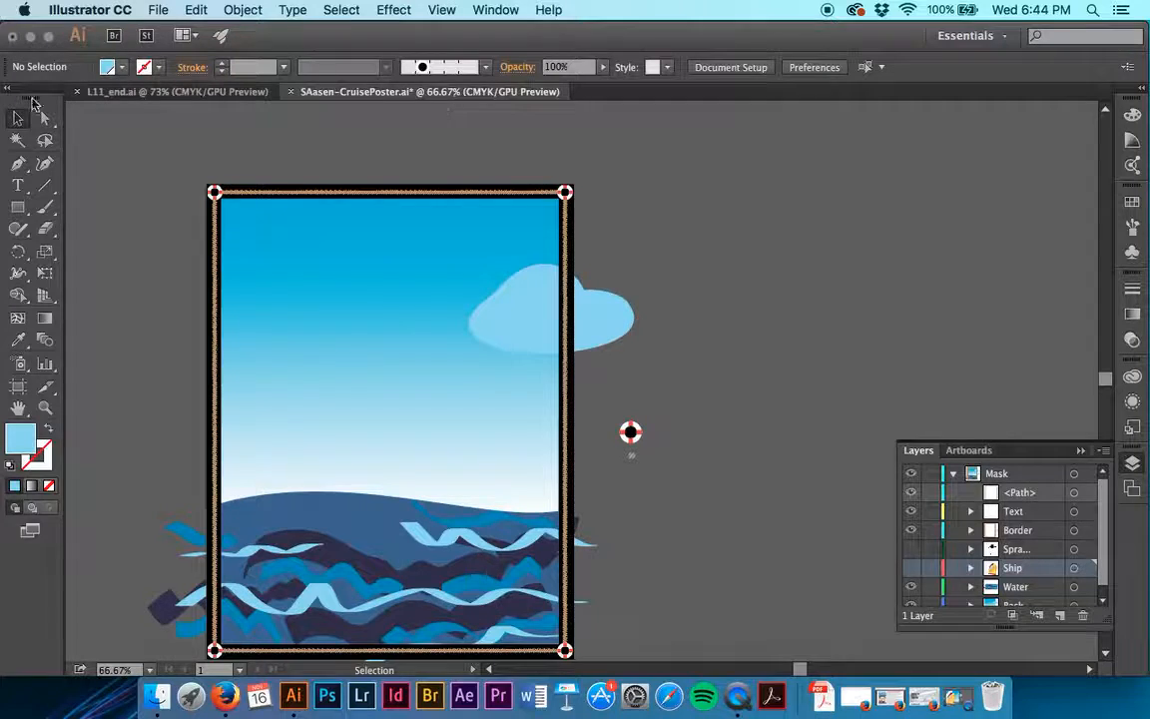
click(46, 207)
click(47, 207)
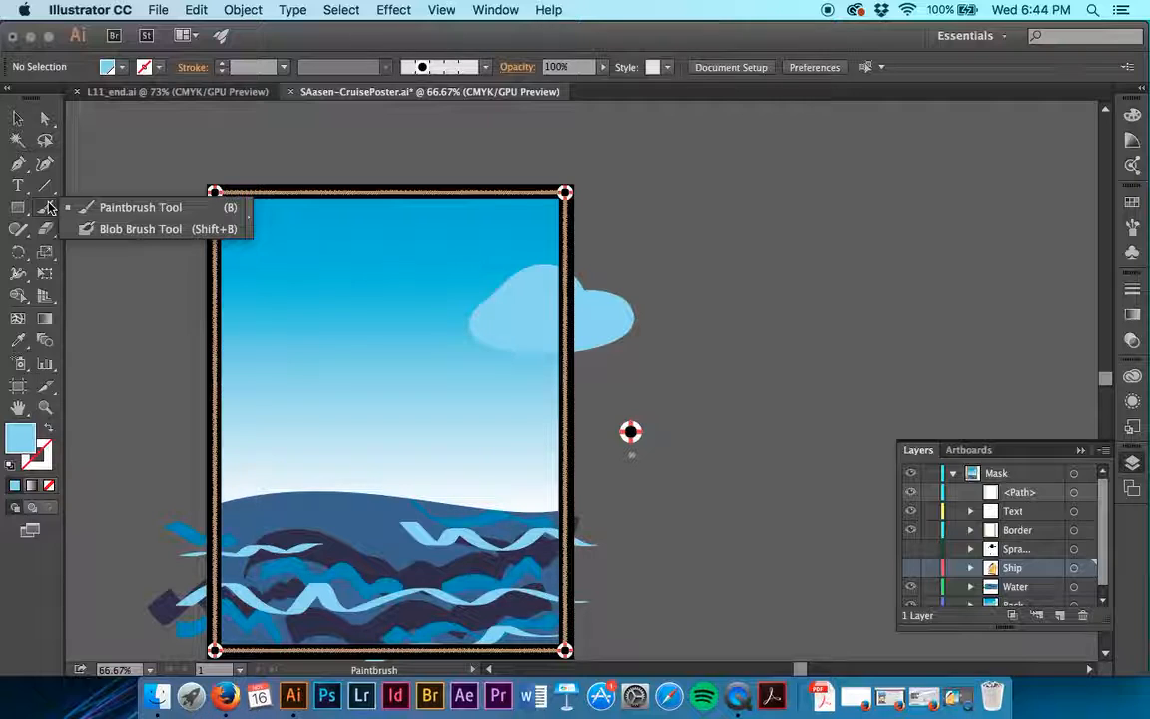
click(68, 228)
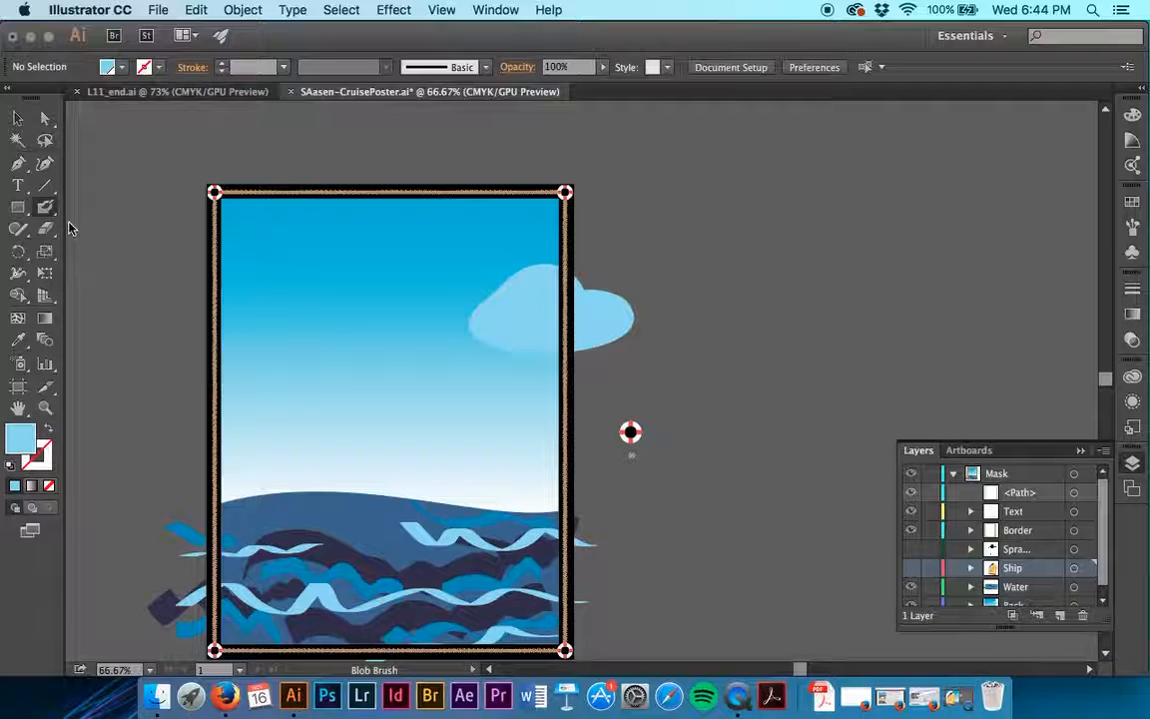
double_click(41, 209)
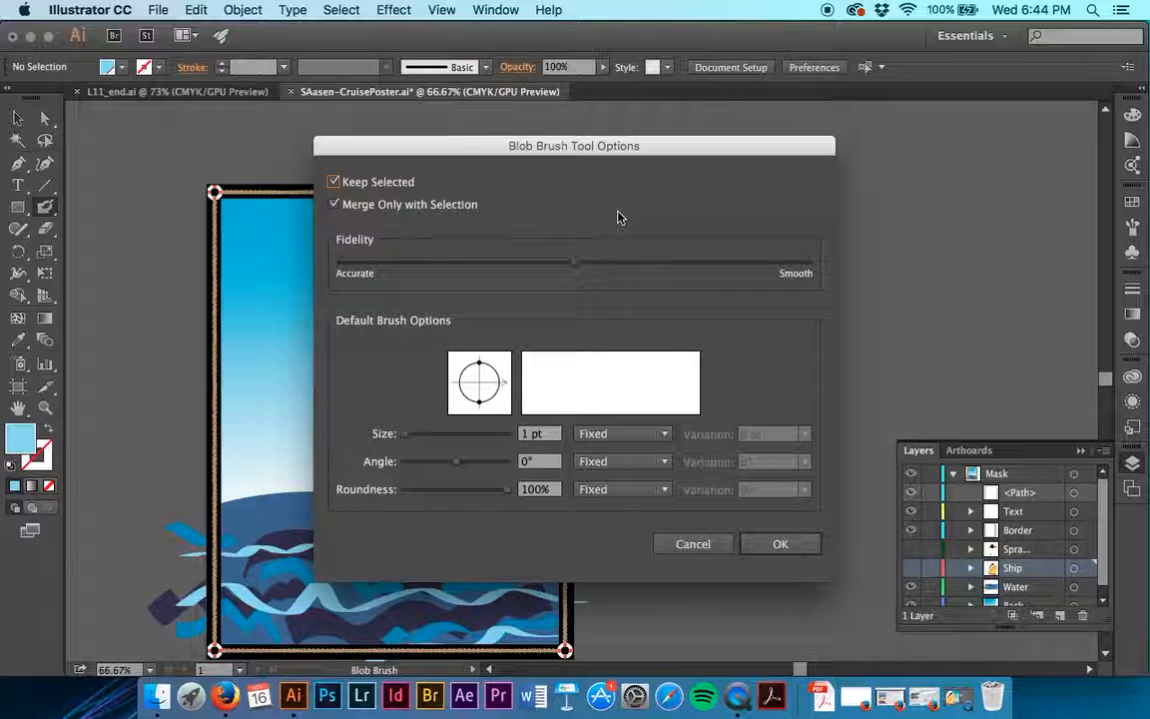
click(336, 205)
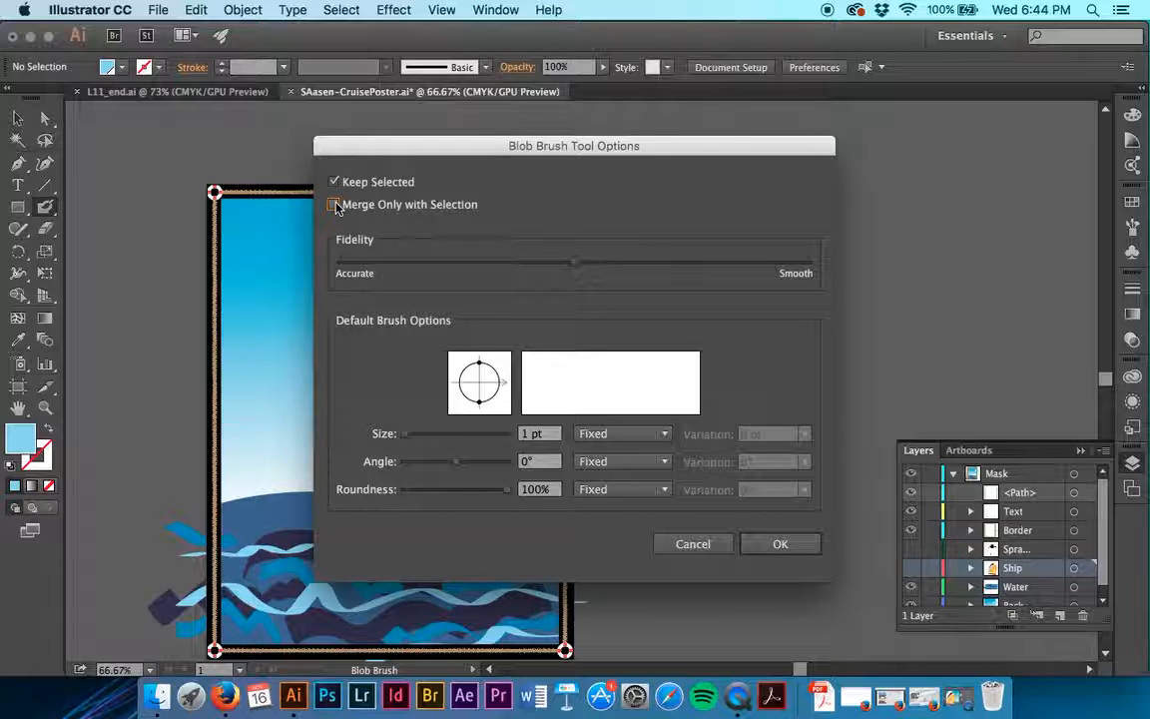
double_click(526, 432)
text(70)
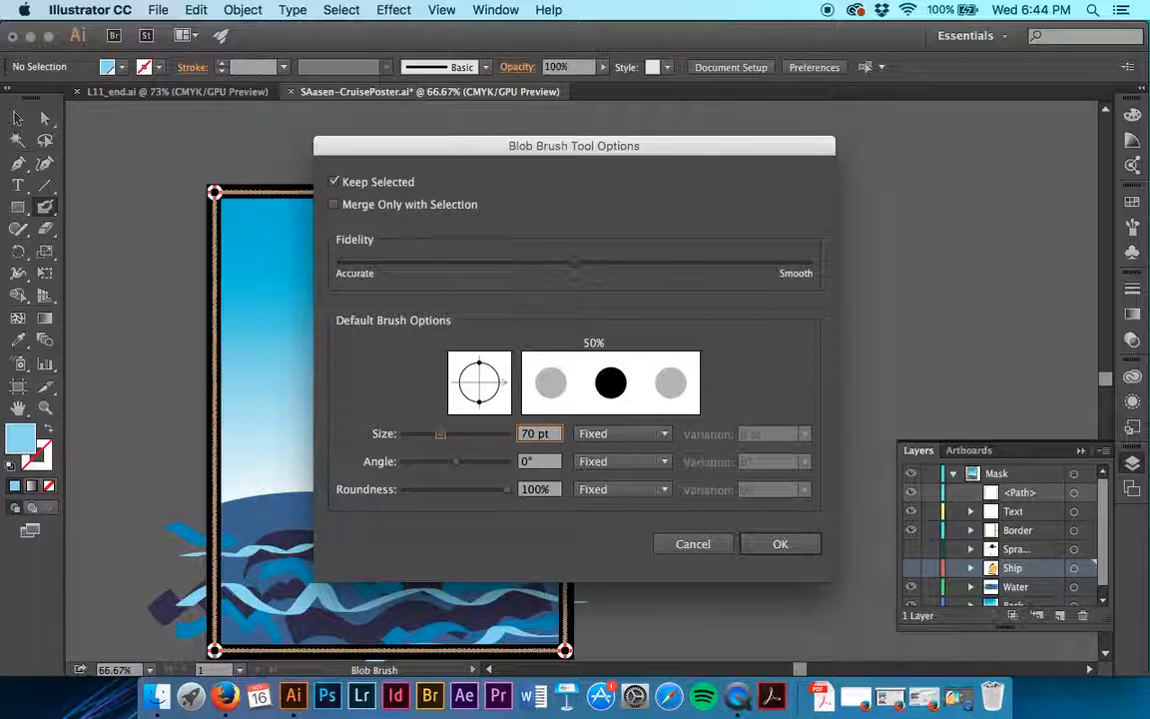
click(780, 543)
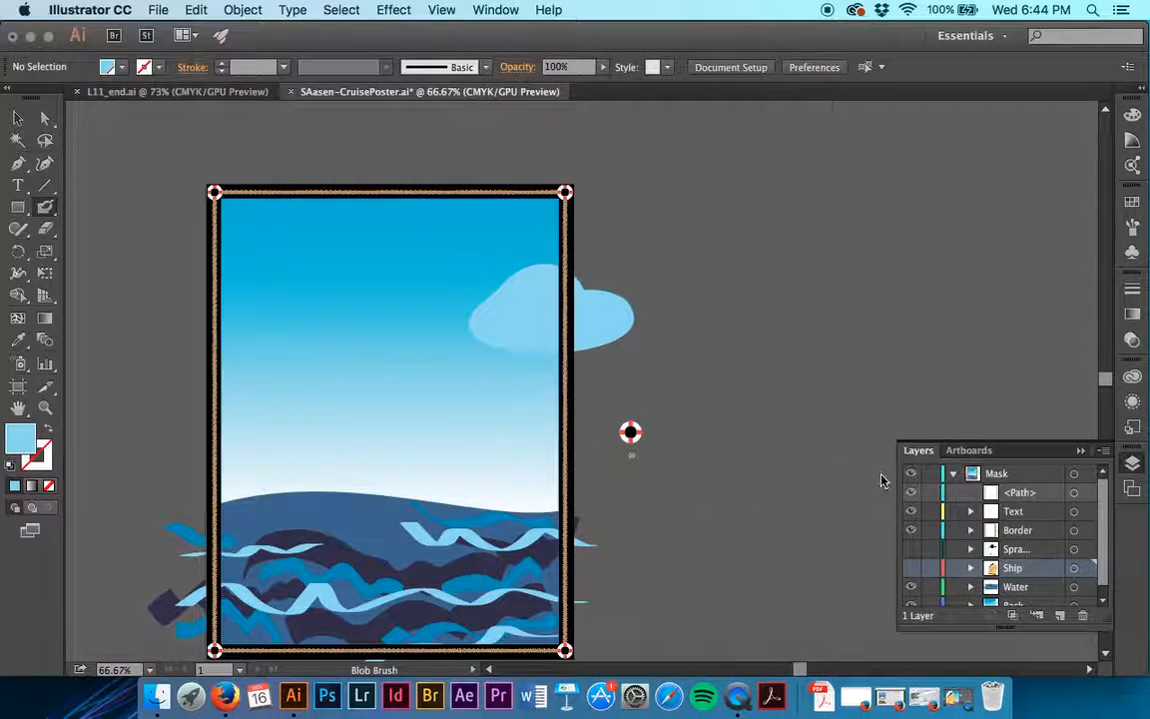
- Make the background layer active by selecting the existing light blue cloud, and deselect the cloud
scroll(1020, 509, down, 1)
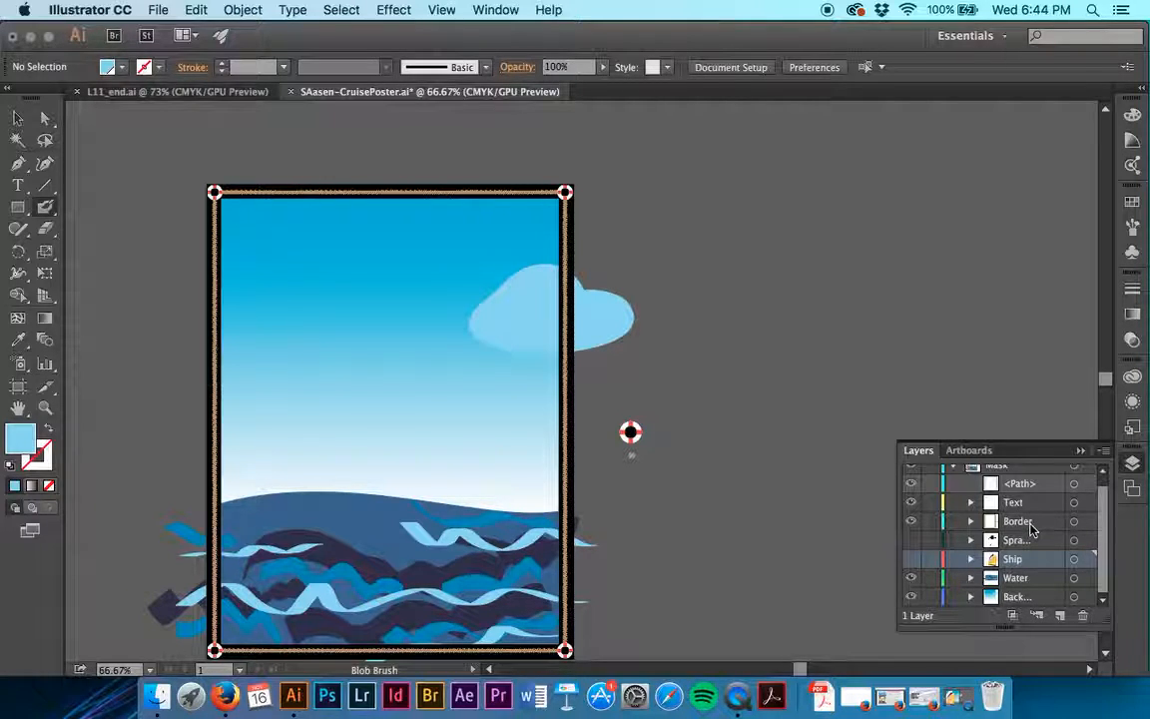
key(v)
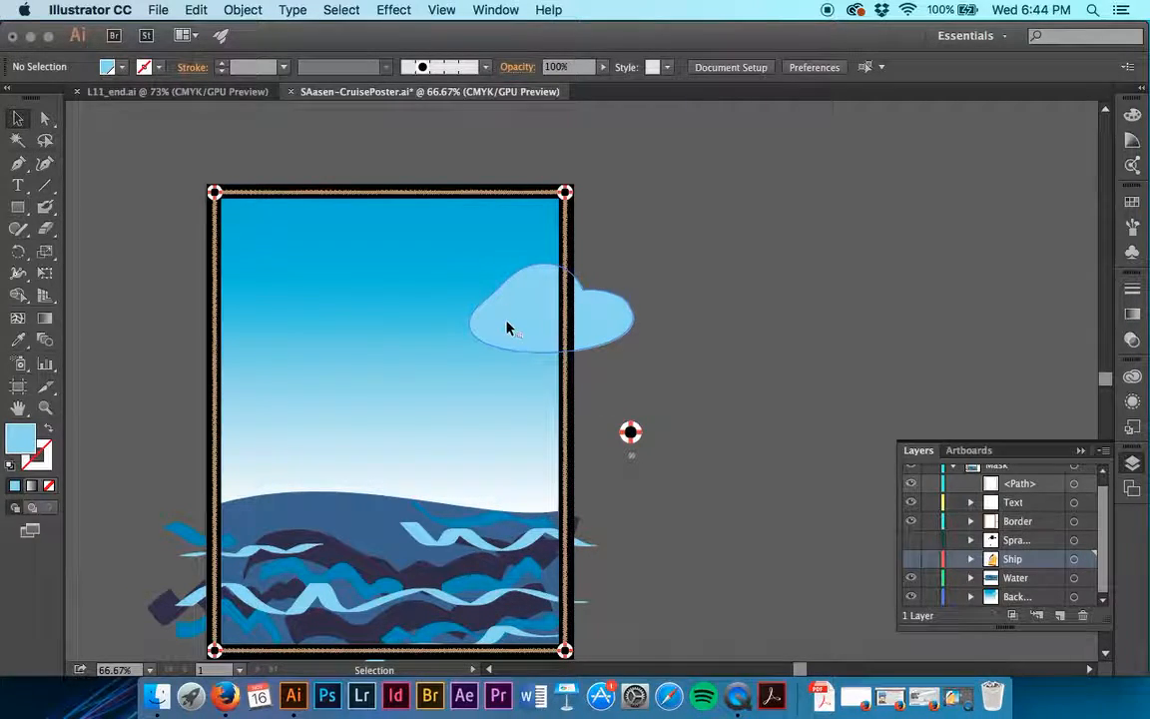
click(507, 327)
click(651, 241)
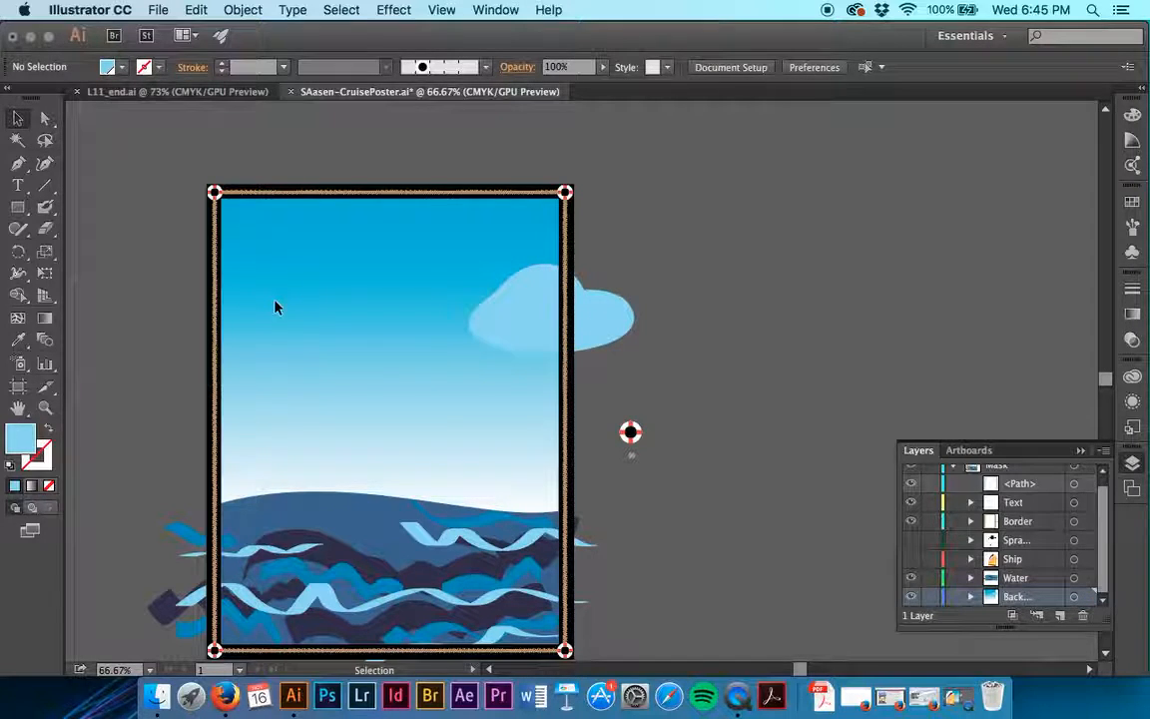
- Paint a puffy cloud in the sky with the Blob Brush, extending it until it merges with the existing cloud
click(45, 207)
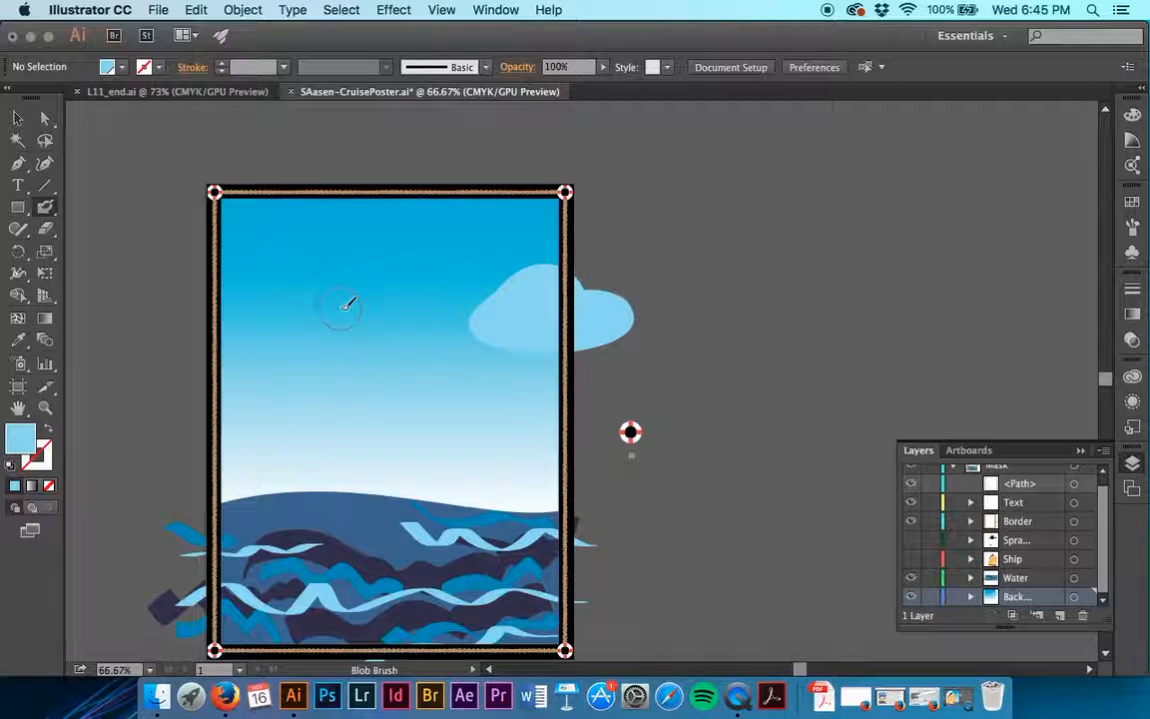
mouse_move(313, 326)
mouse_down()
mouse_move(343, 319)
mouse_move(346, 289)
mouse_move(361, 306)
mouse_move(395, 269)
mouse_move(379, 294)
mouse_move(401, 287)
mouse_move(406, 303)
mouse_move(436, 282)
mouse_move(421, 273)
mouse_move(445, 287)
mouse_move(429, 289)
mouse_move(417, 321)
mouse_move(404, 310)
mouse_move(358, 313)
mouse_up()
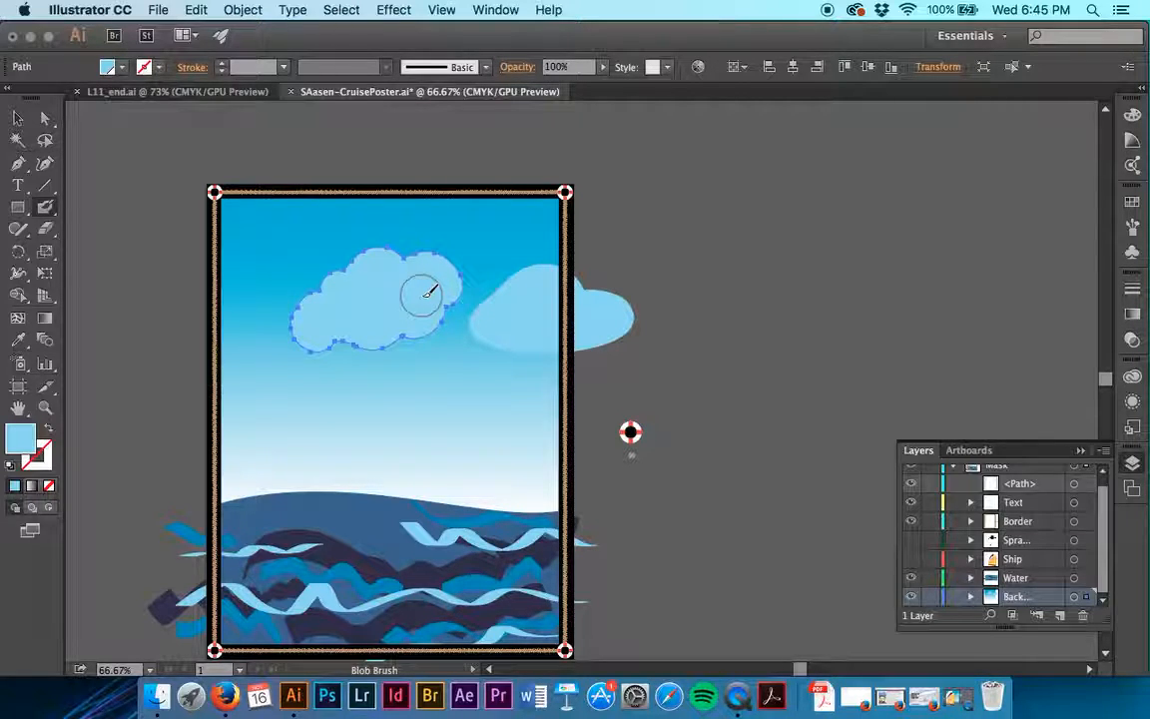
mouse_move(428, 291)
mouse_down()
mouse_move(459, 299)
mouse_move(464, 311)
mouse_move(500, 308)
mouse_up()
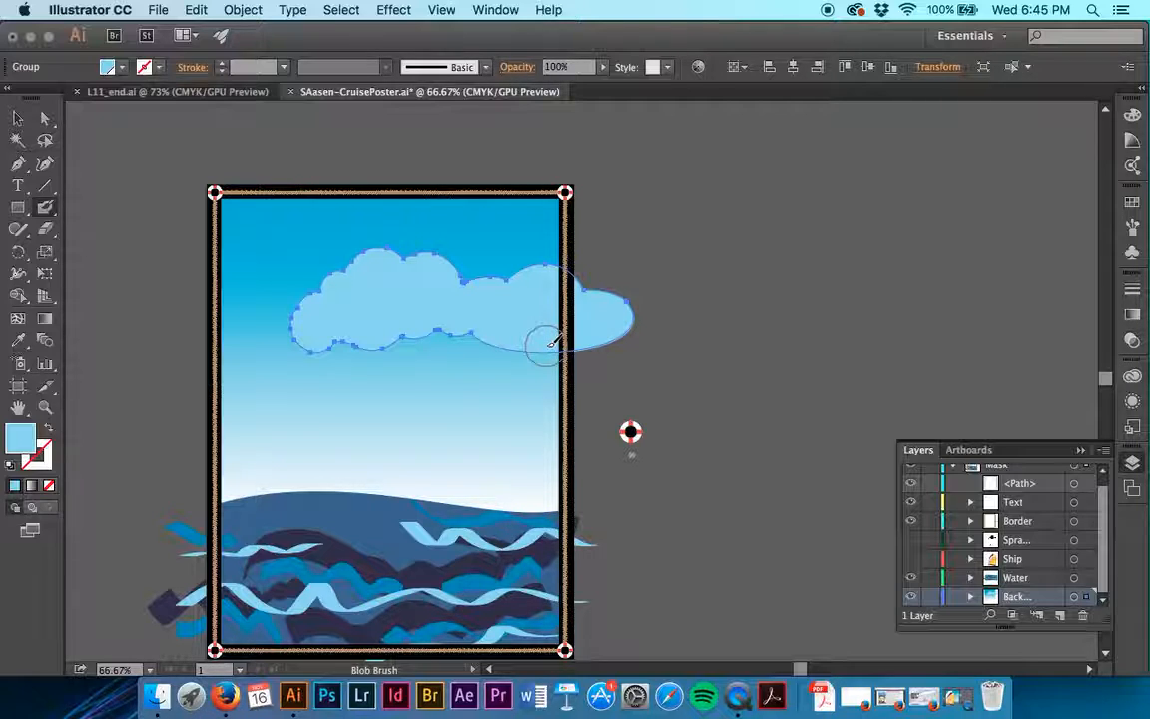
drag(551, 342, 513, 270)
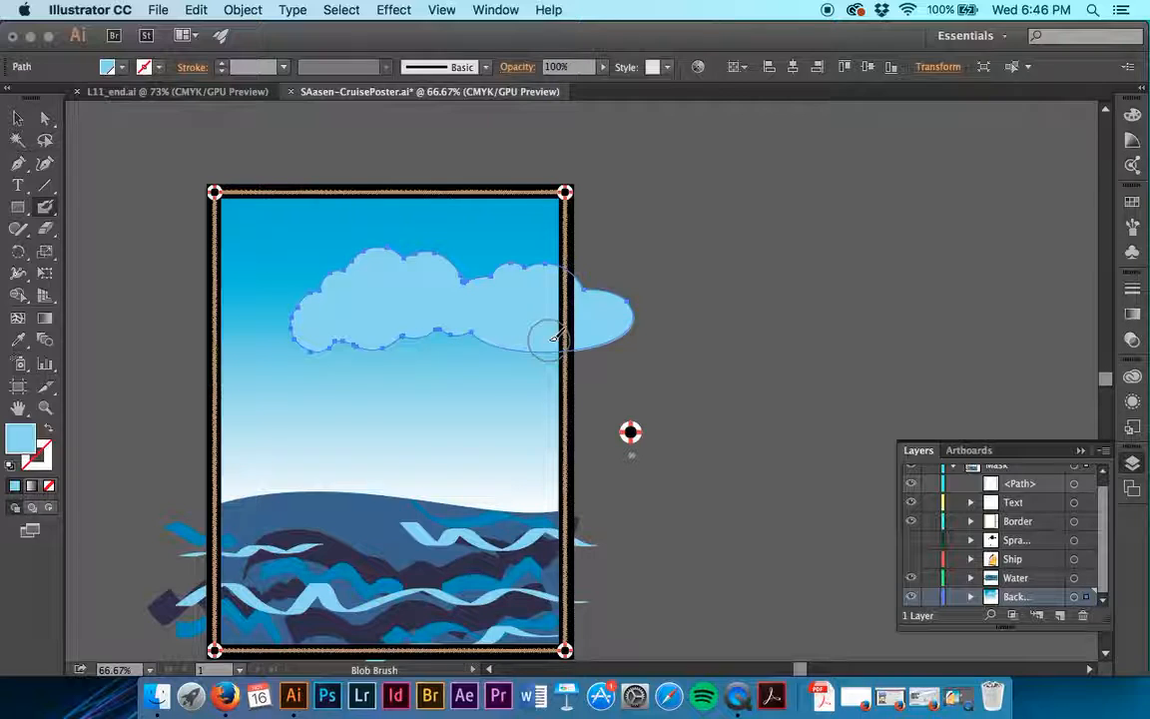
- Set the Eraser tool's size to 40 pt
double_click(45, 230)
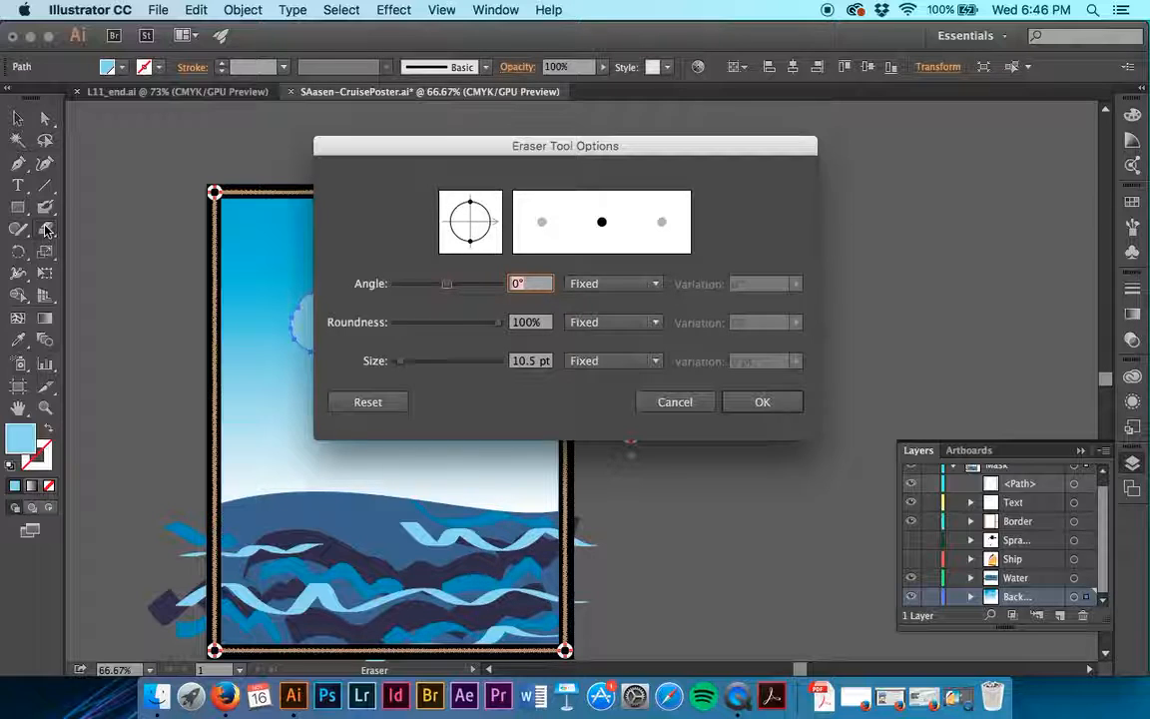
double_click(518, 361)
text(4)
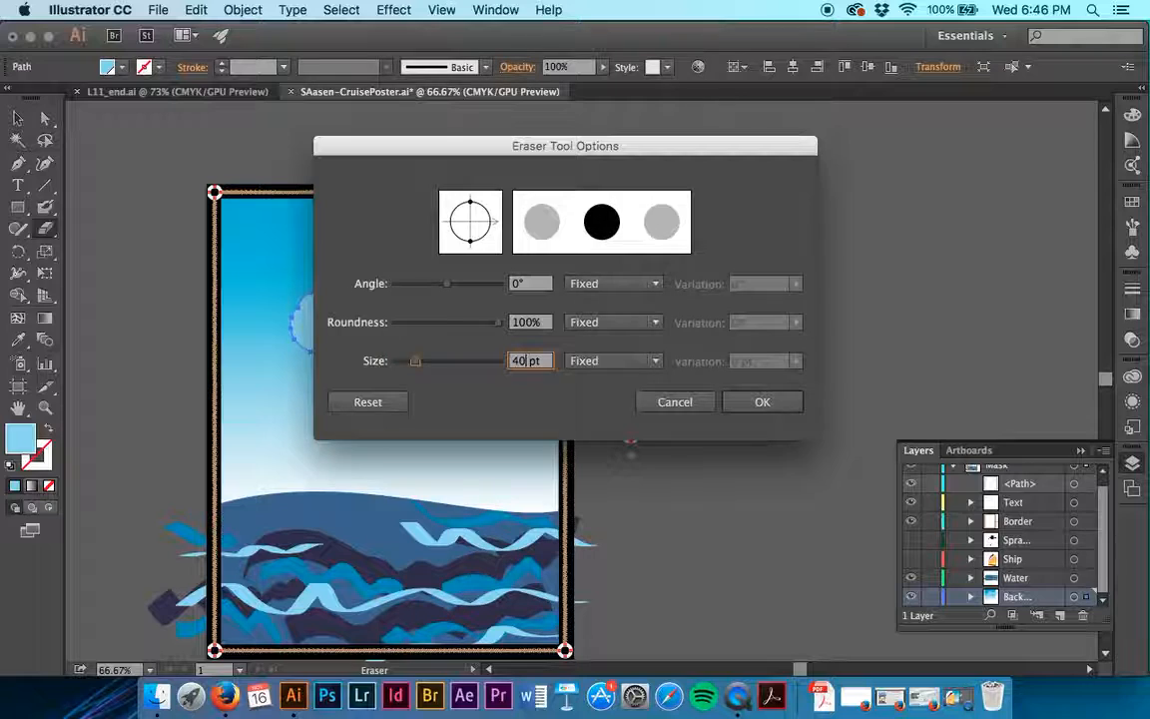
click(762, 402)
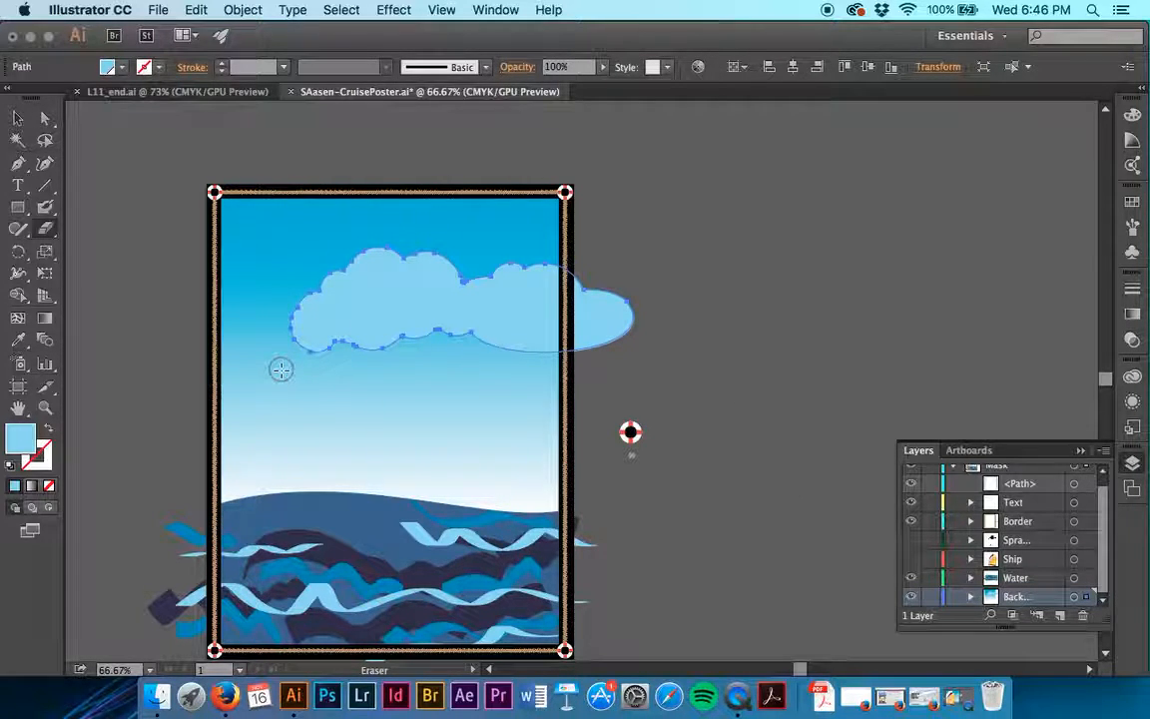
- Try several Eraser strokes along the merged cloud's lower edge, and undo them
mouse_move(281, 370)
mouse_down()
mouse_move(319, 341)
mouse_move(416, 326)
mouse_move(575, 360)
mouse_move(590, 374)
mouse_move(469, 341)
mouse_move(346, 354)
mouse_up()
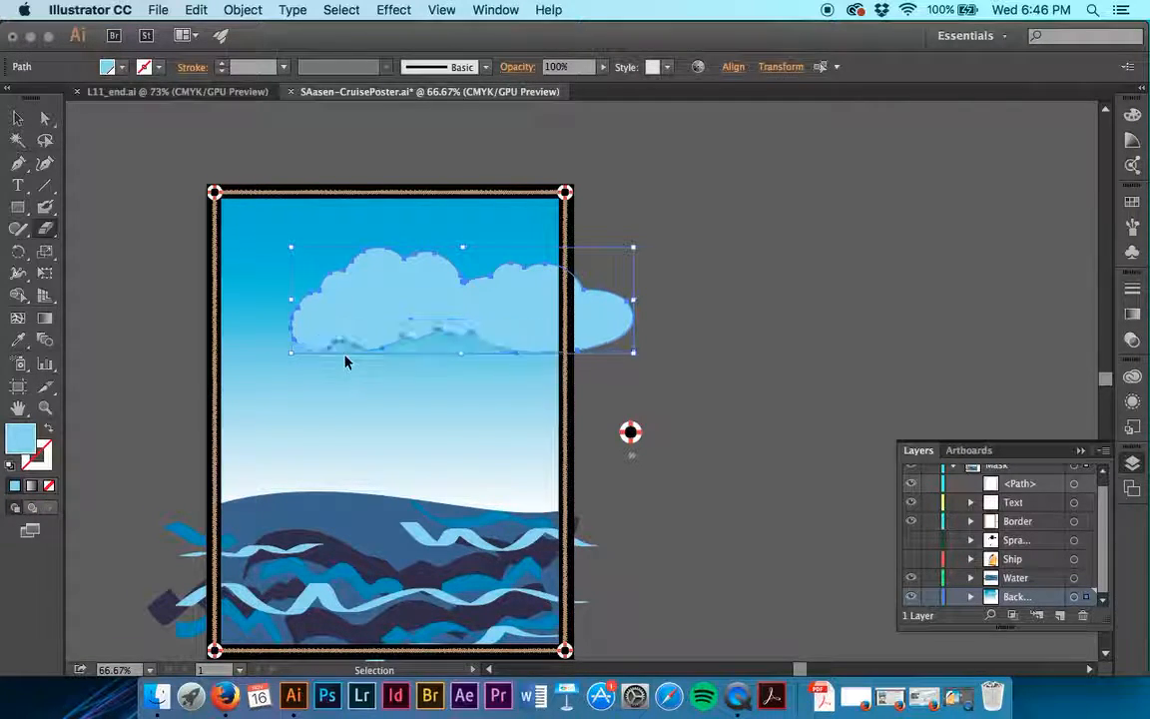
mouse_move(506, 325)
mouse_down()
mouse_move(532, 357)
mouse_move(534, 334)
mouse_up()
key(v)
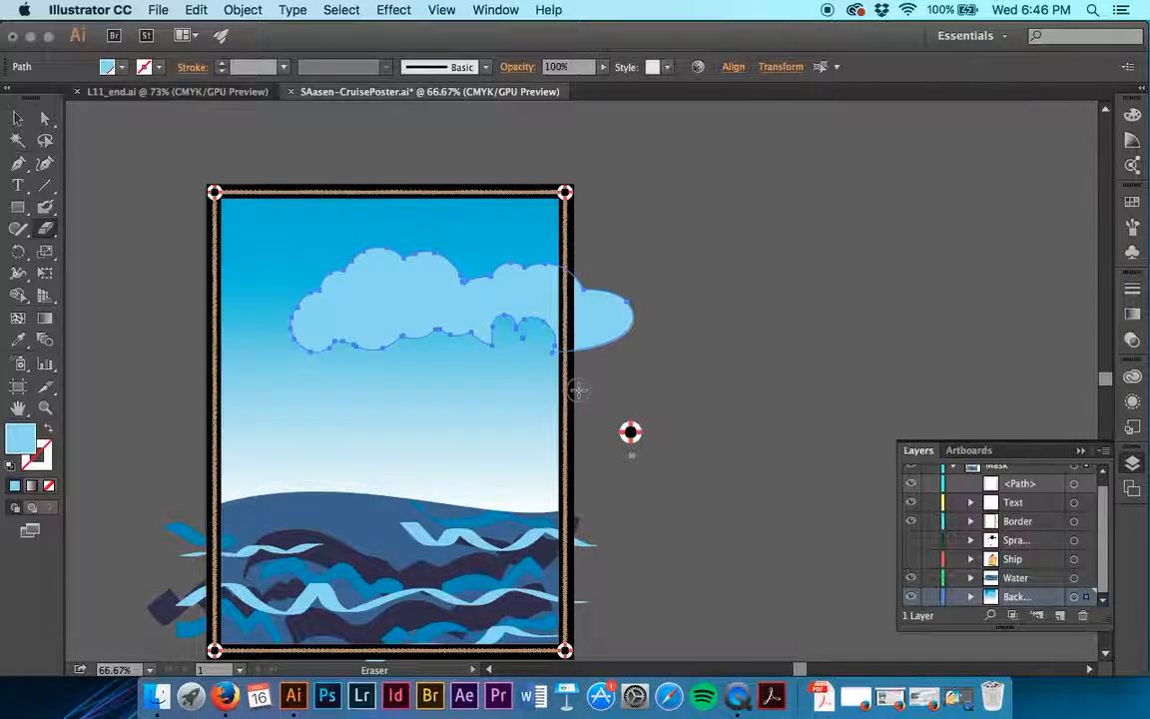
key(shift+e)
mouse_move(611, 347)
mouse_down()
mouse_move(438, 331)
mouse_move(375, 355)
mouse_up()
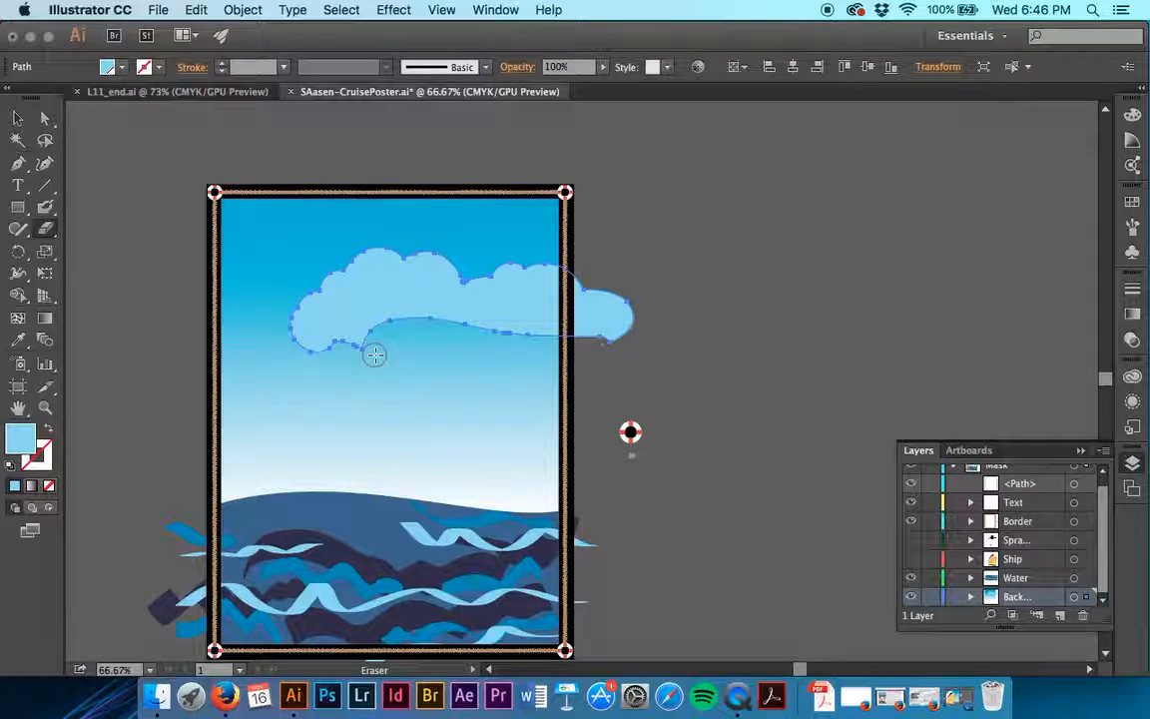
- Erase the bumpy underside of the newly painted part of the cloud with one smooth stroke, and deselect the cloud
mouse_move(273, 369)
mouse_down()
mouse_move(343, 338)
mouse_move(423, 339)
mouse_move(473, 370)
mouse_up()
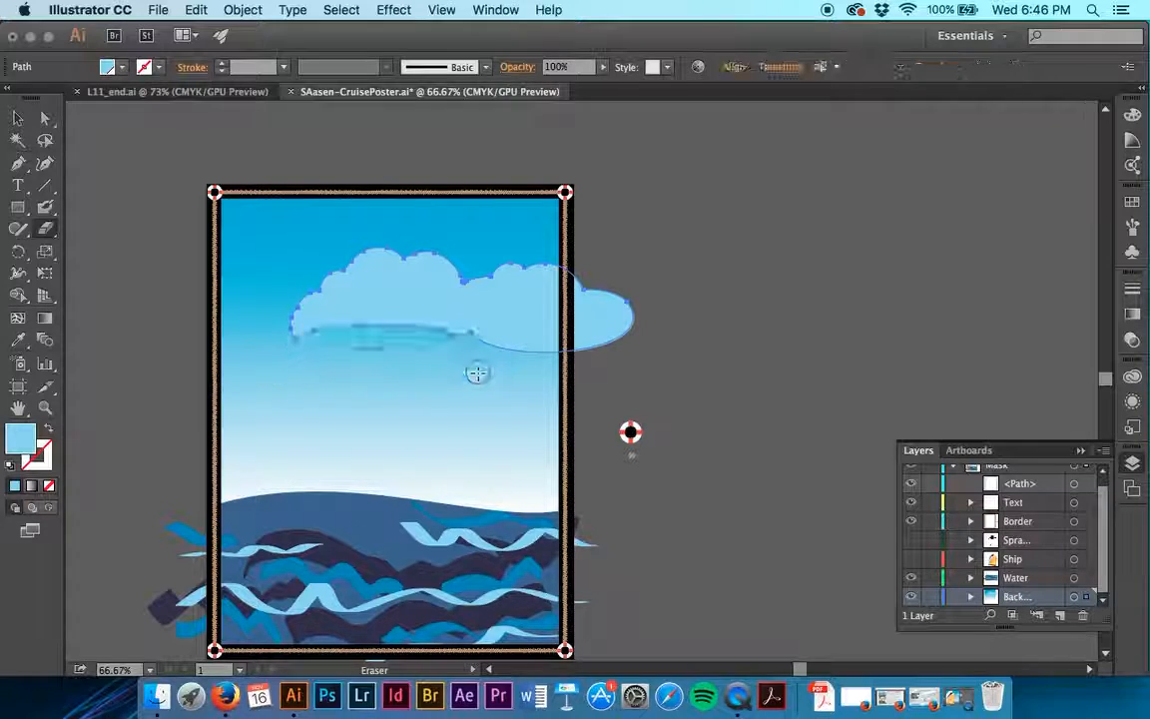
click(16, 119)
click(151, 284)
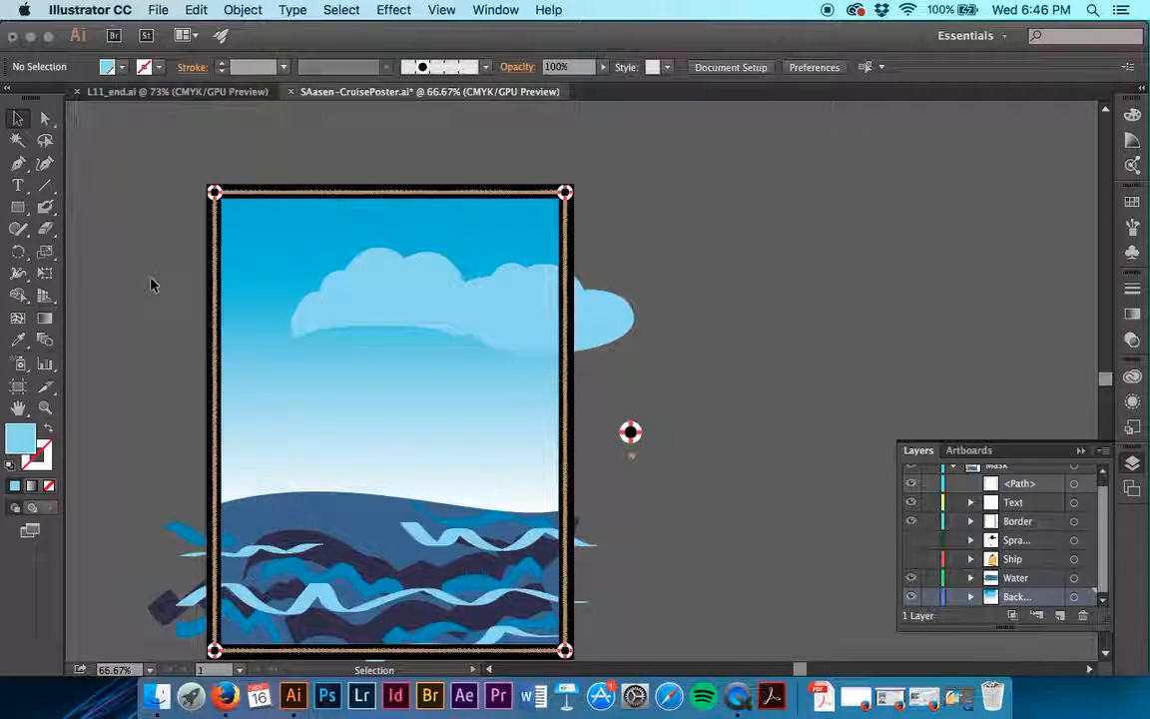
- Show the hidden palm tree and Ship layers, and make a clipping mask on the Mask layer to trim the overhanging artwork
click(910, 540)
click(910, 559)
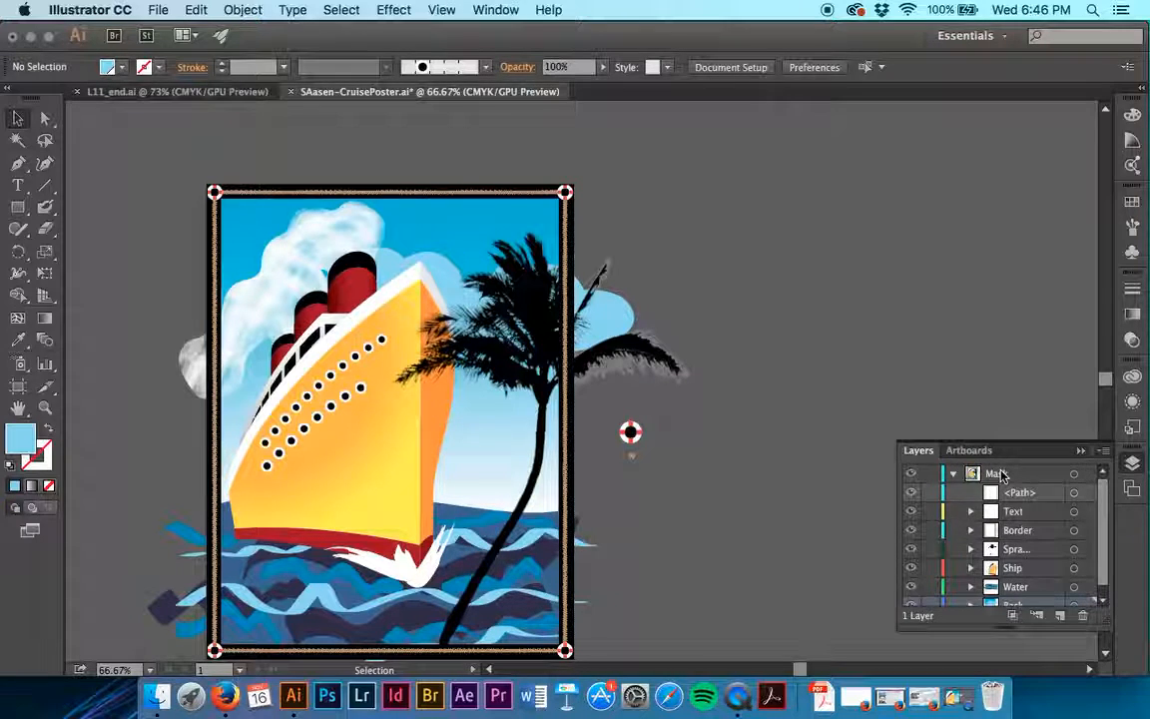
scroll(1030, 480, up, 1)
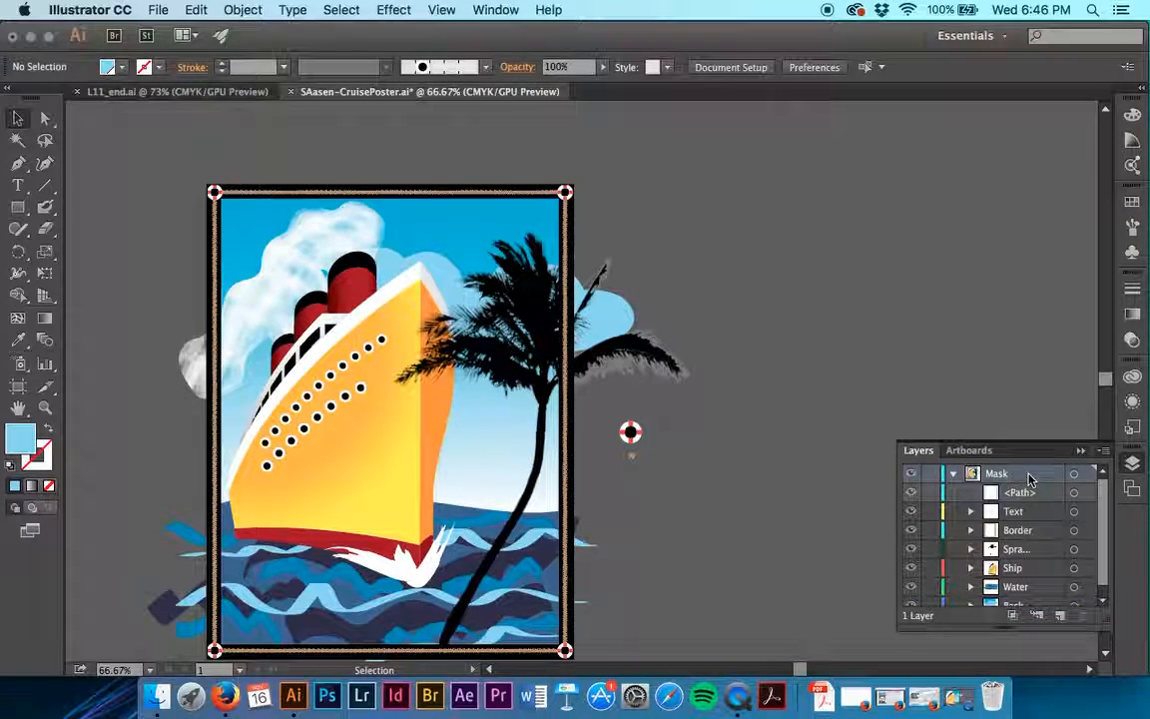
click(1011, 619)
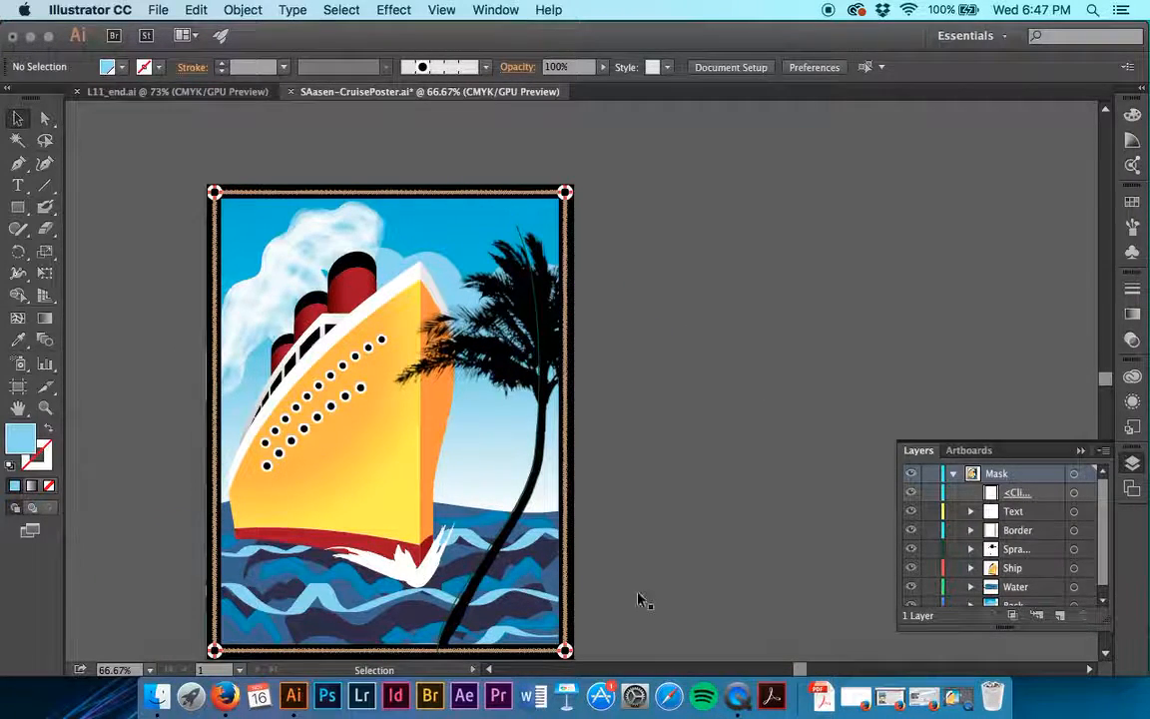
- Examine the clipped poster's edges, rope border and life preserver corners up close and as a whole
scroll(441, 619, down, 3)
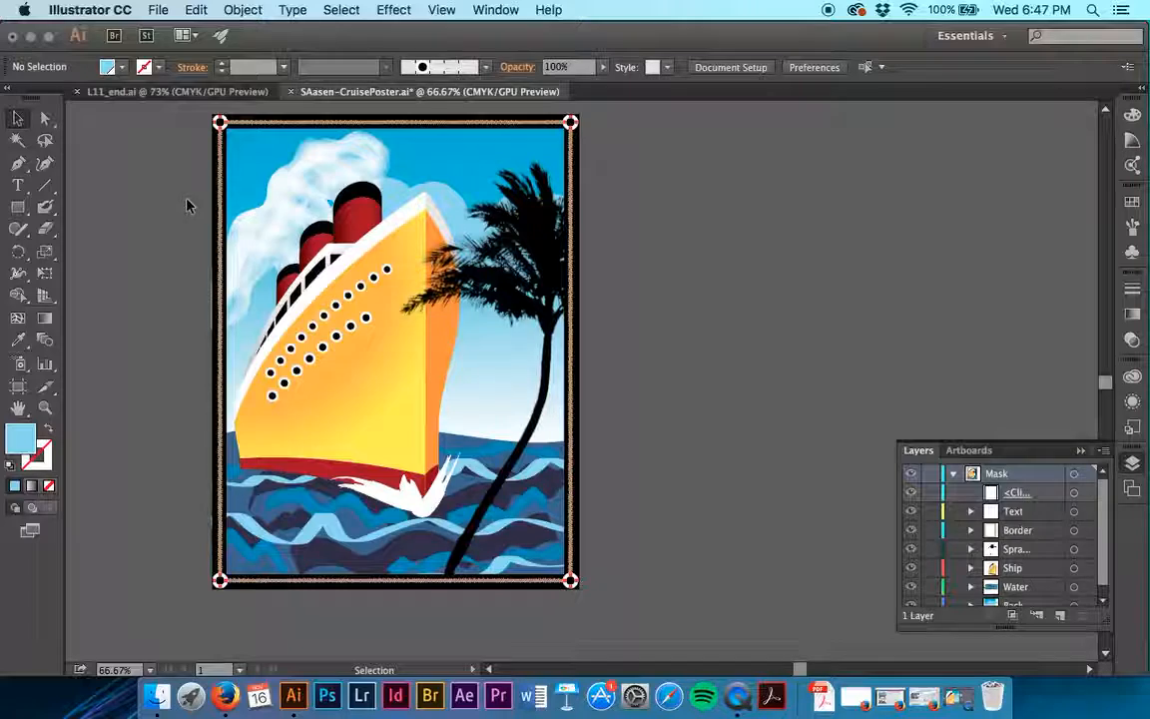
scroll(185, 205, up, 3)
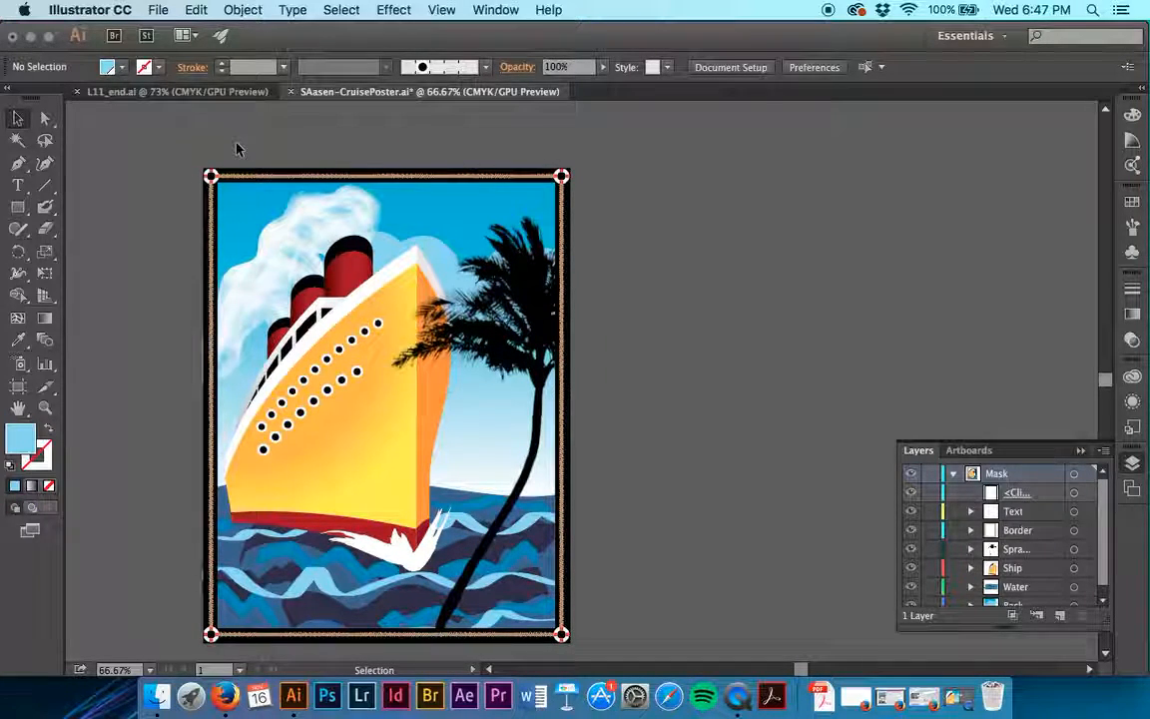
key(super+equal)
key(super+equal)
key(super+equal)
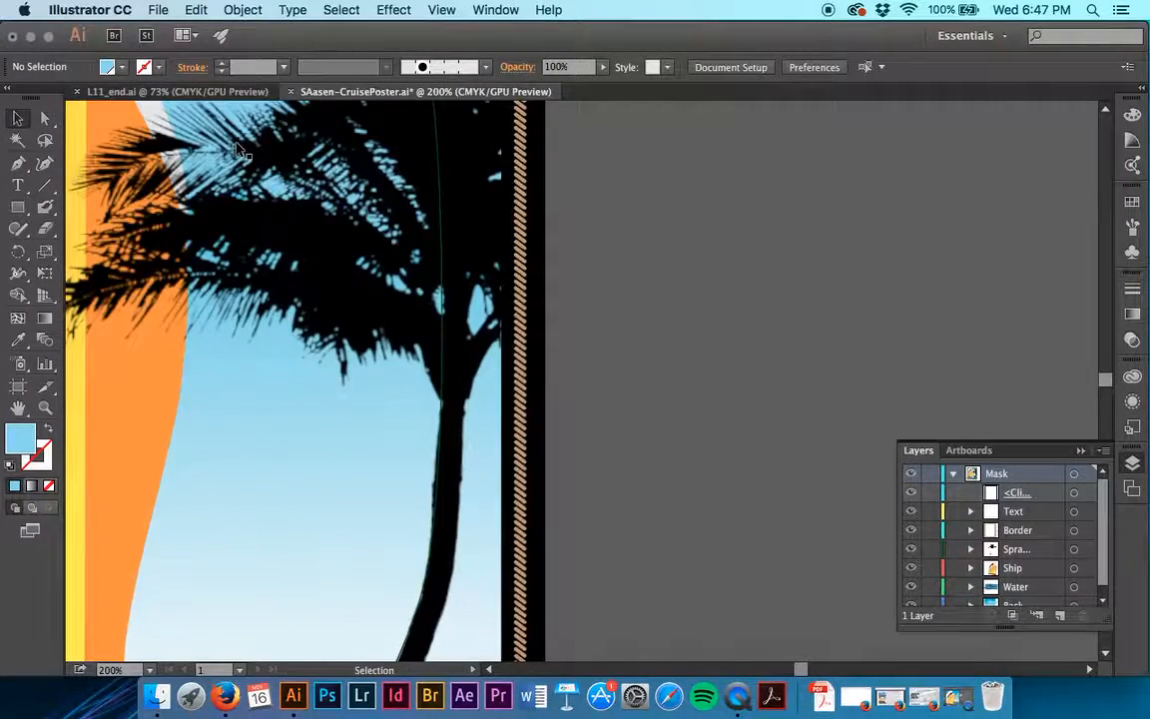
scroll(237, 150, left, 20)
scroll(237, 150, down, 15)
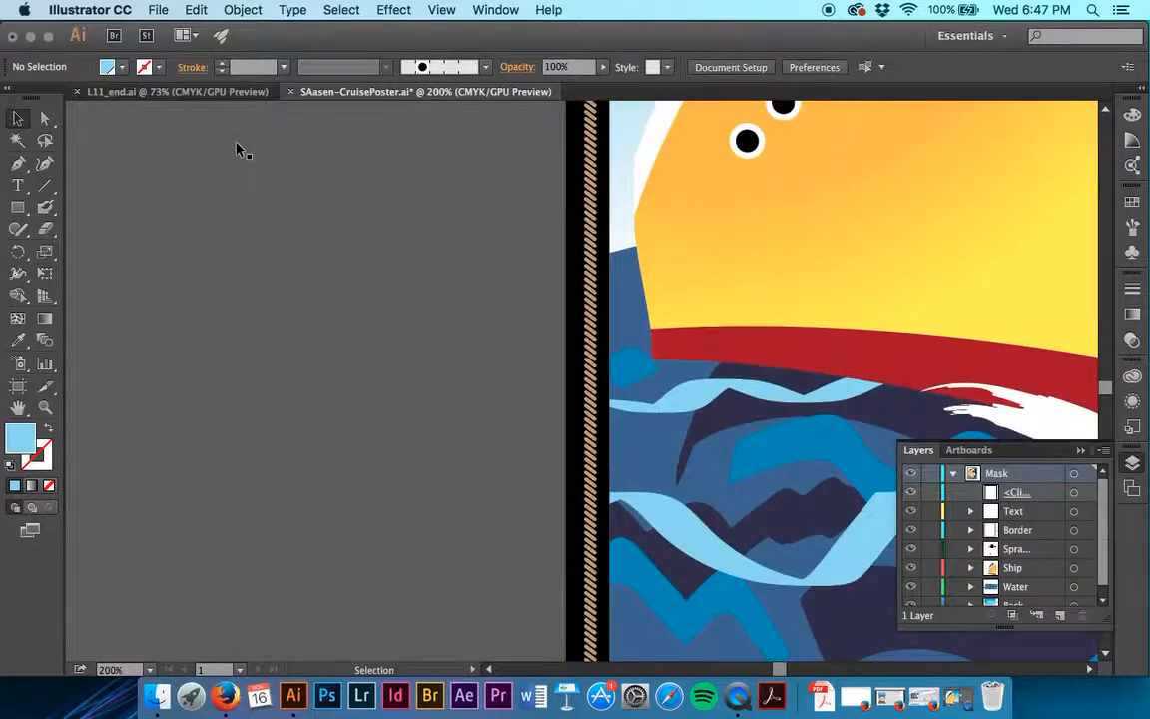
scroll(238, 150, left, 5)
key(super+minus)
key(super+minus)
key(super+minus)
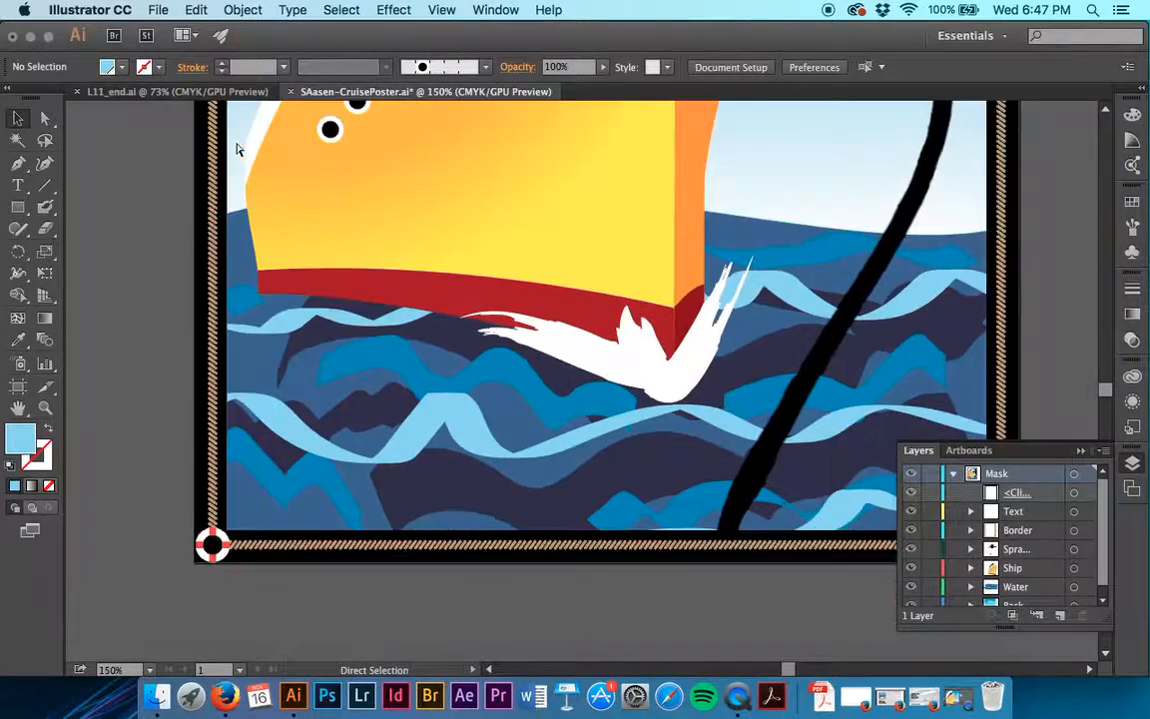
scroll(238, 149, up, 5)
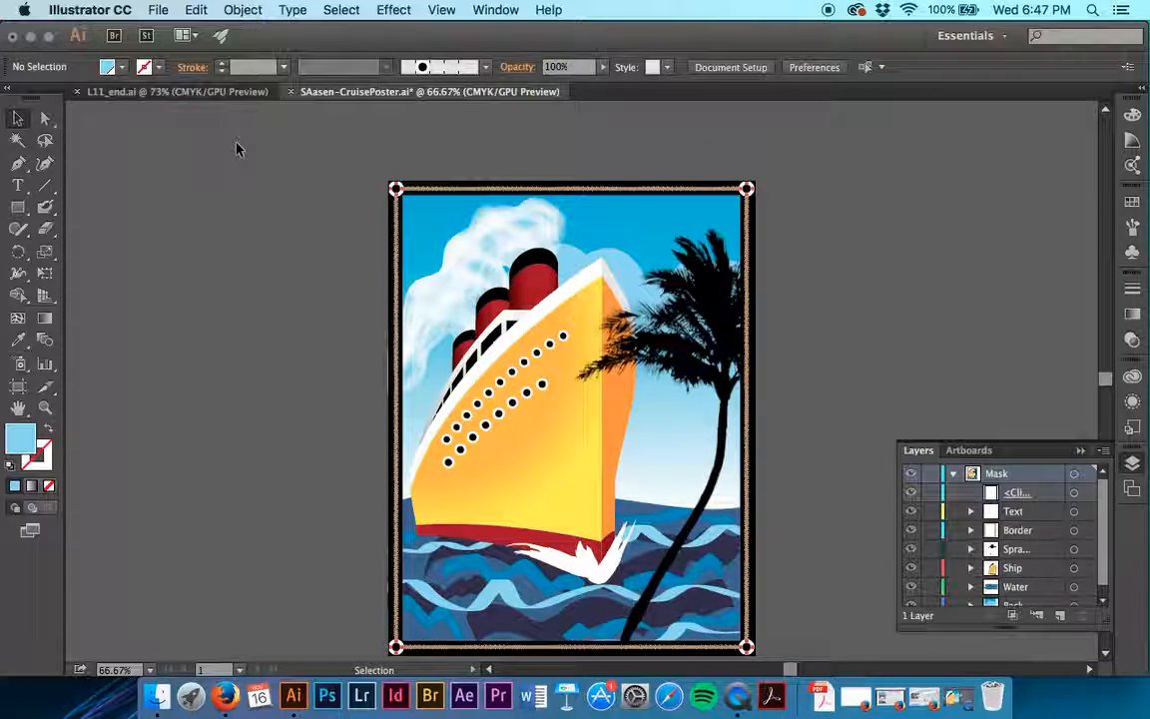
- Show all hidden objects to bring back the MEDITERRANEAN and CRUISE text, and deselect it
click(341, 10)
mouse_move(242, 10)
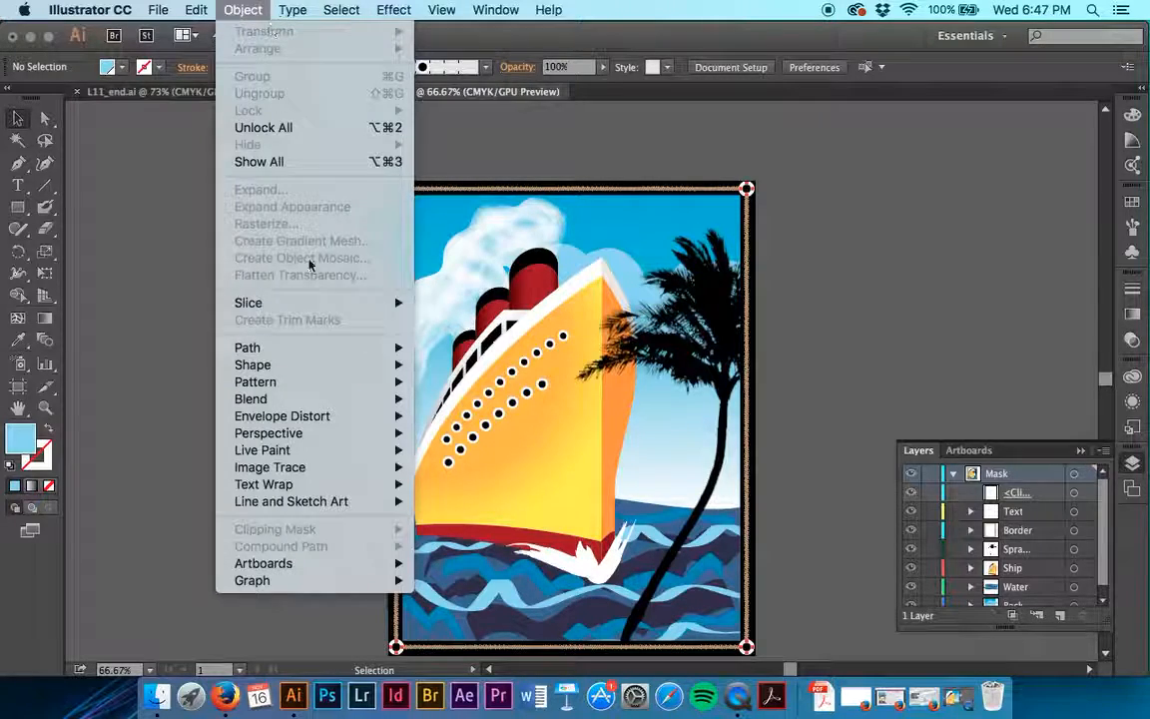
click(305, 163)
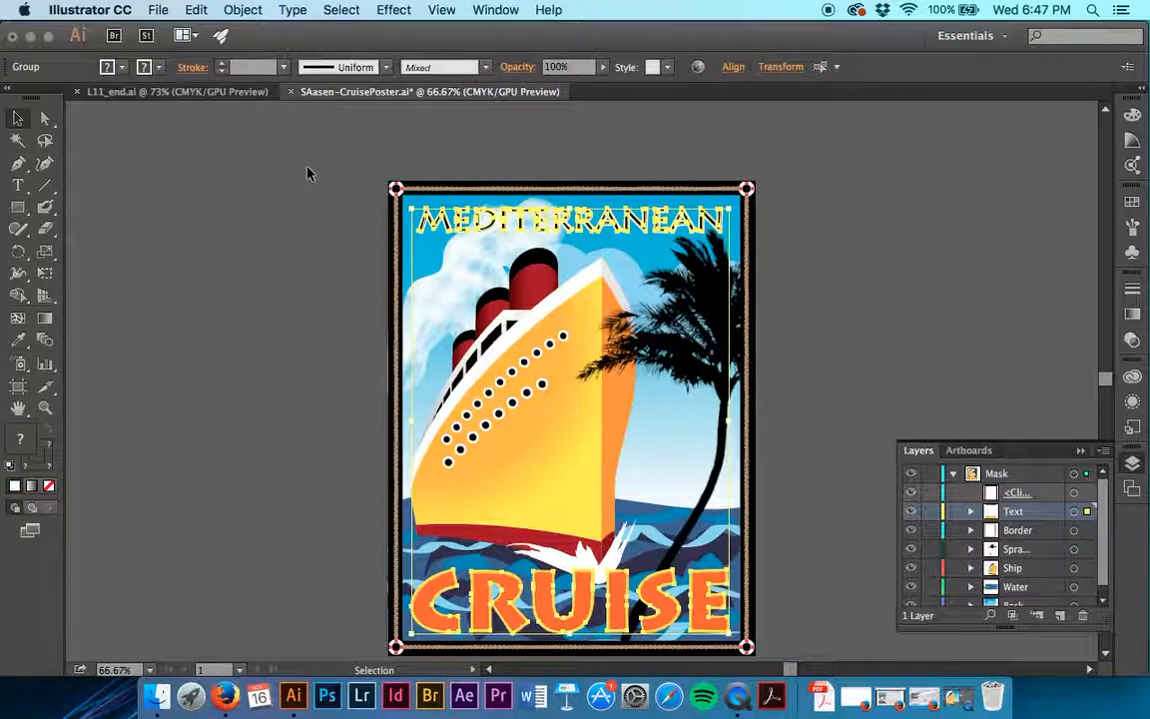
click(285, 240)
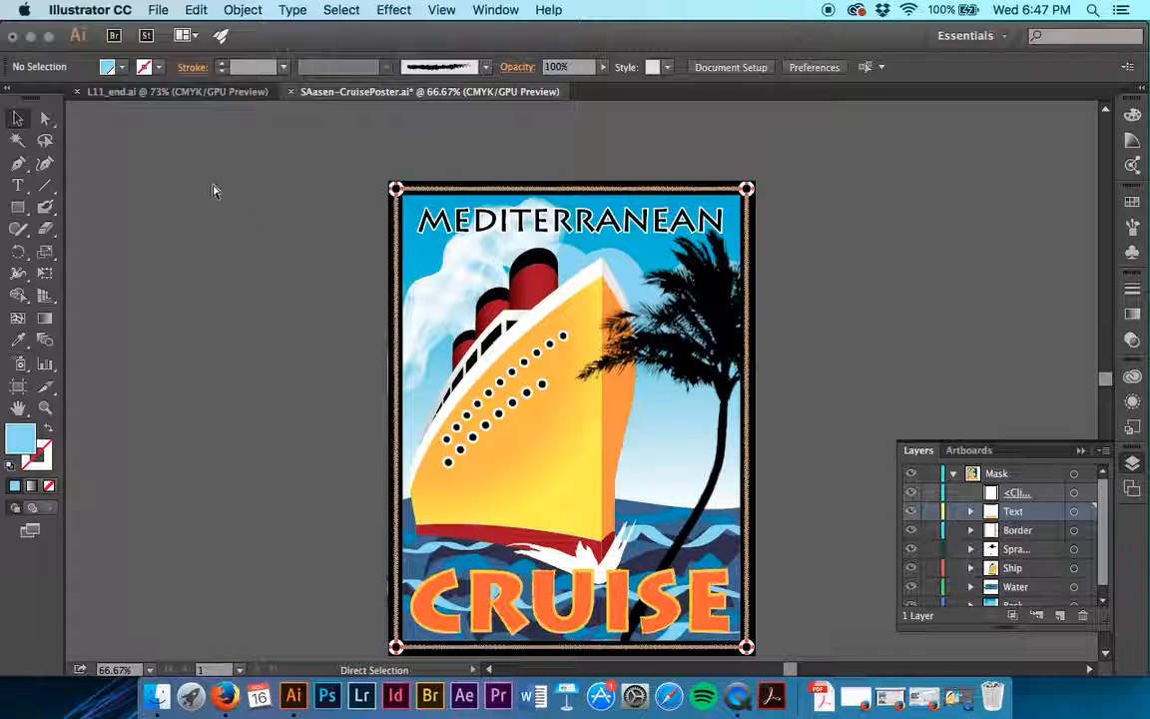
- Save the poster and export artboard 1 as a JPEG using the artboard, with CMYK color, Maximum quality 10 and 300 ppi
key(super+s)
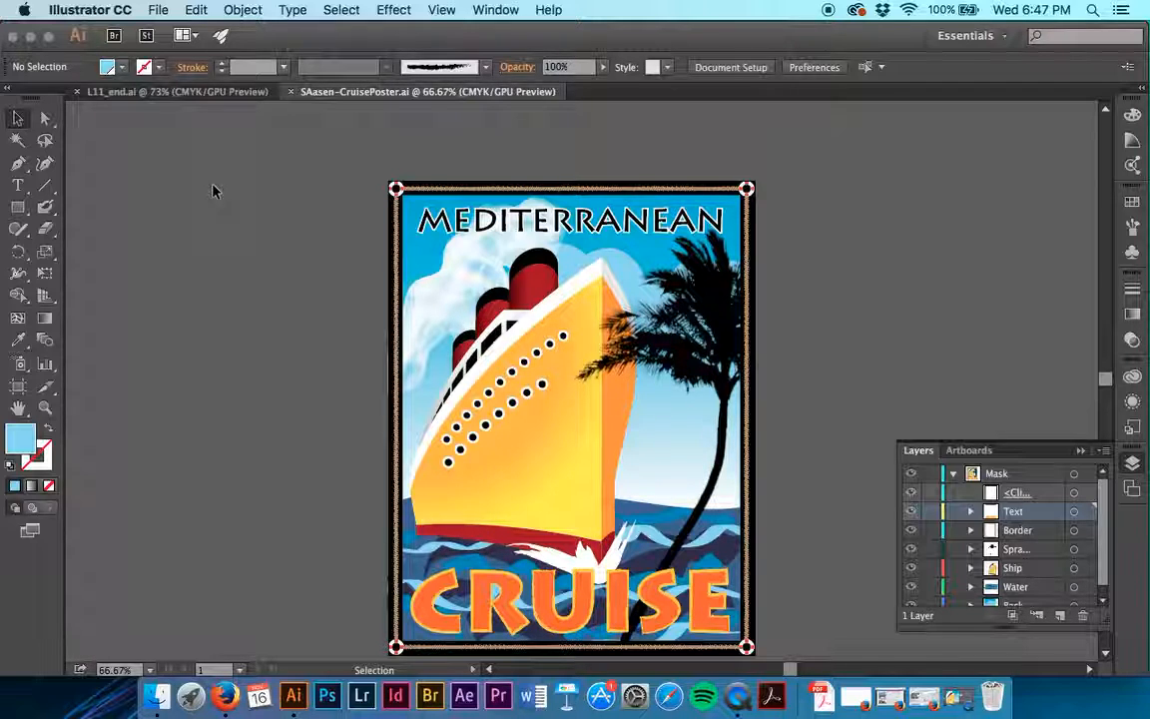
click(168, 9)
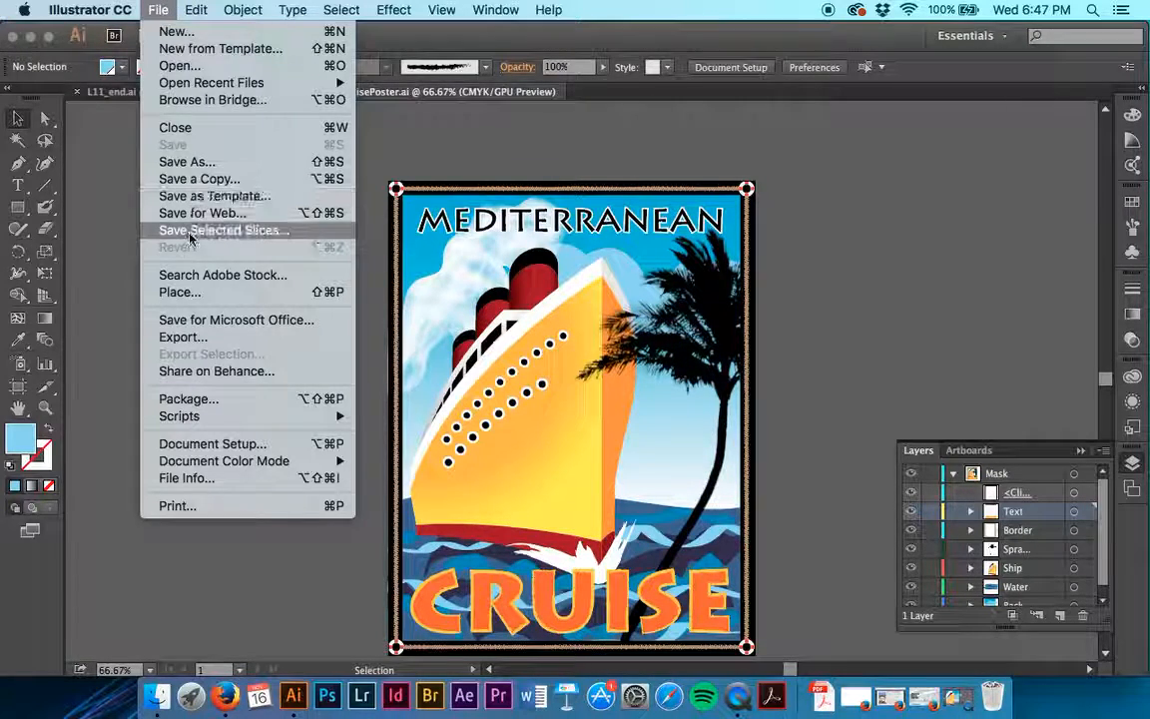
click(210, 340)
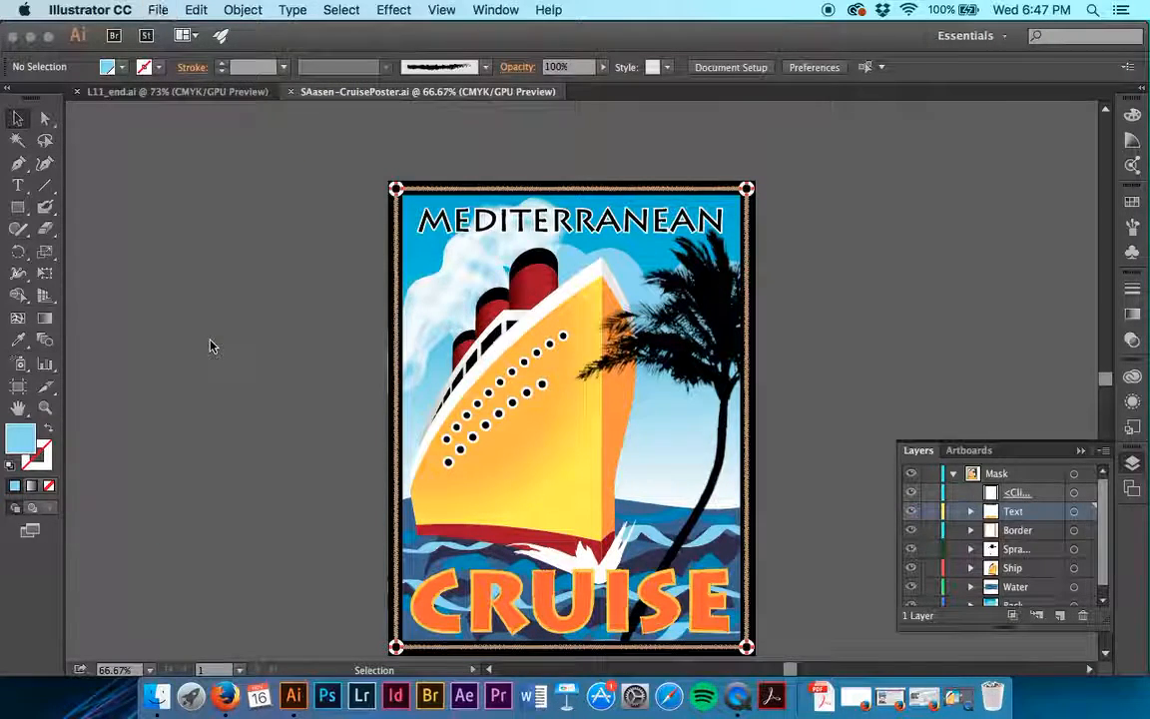
click(508, 594)
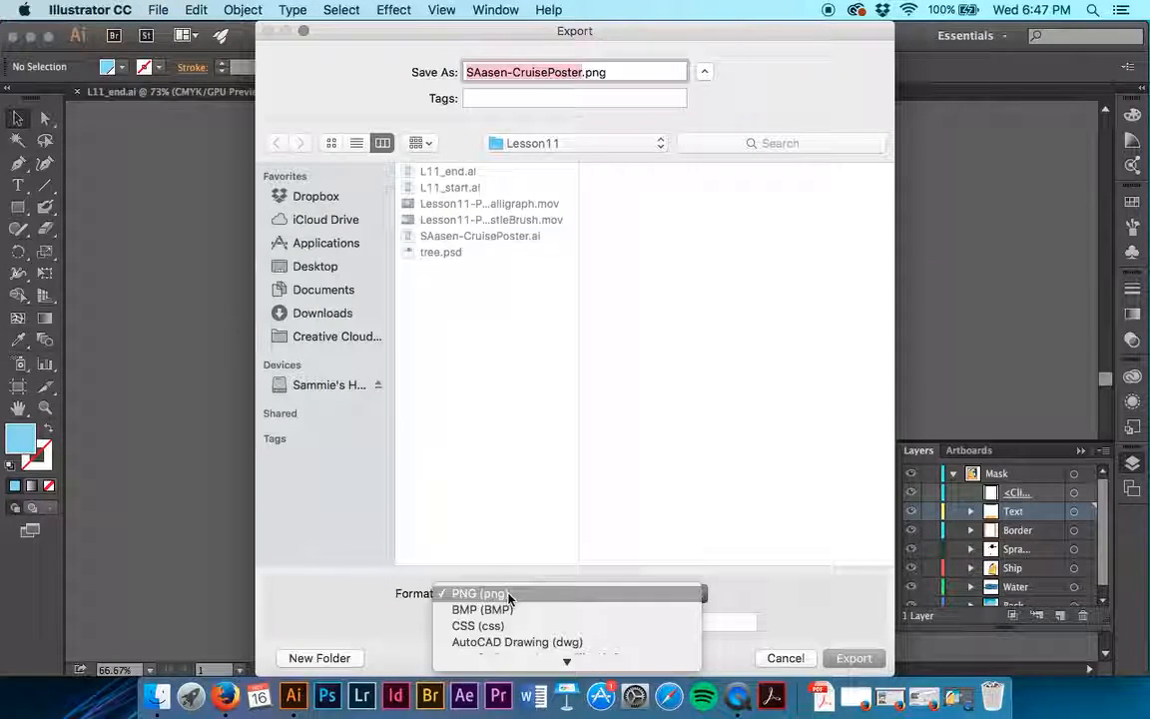
click(508, 577)
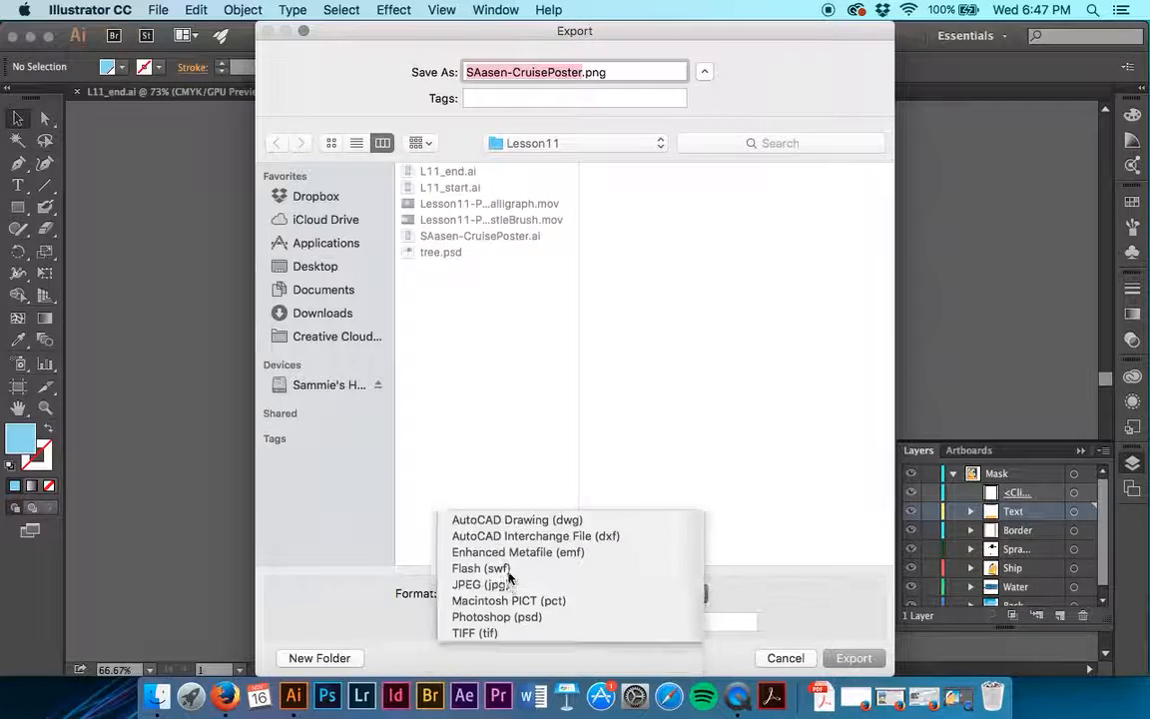
click(450, 622)
click(640, 622)
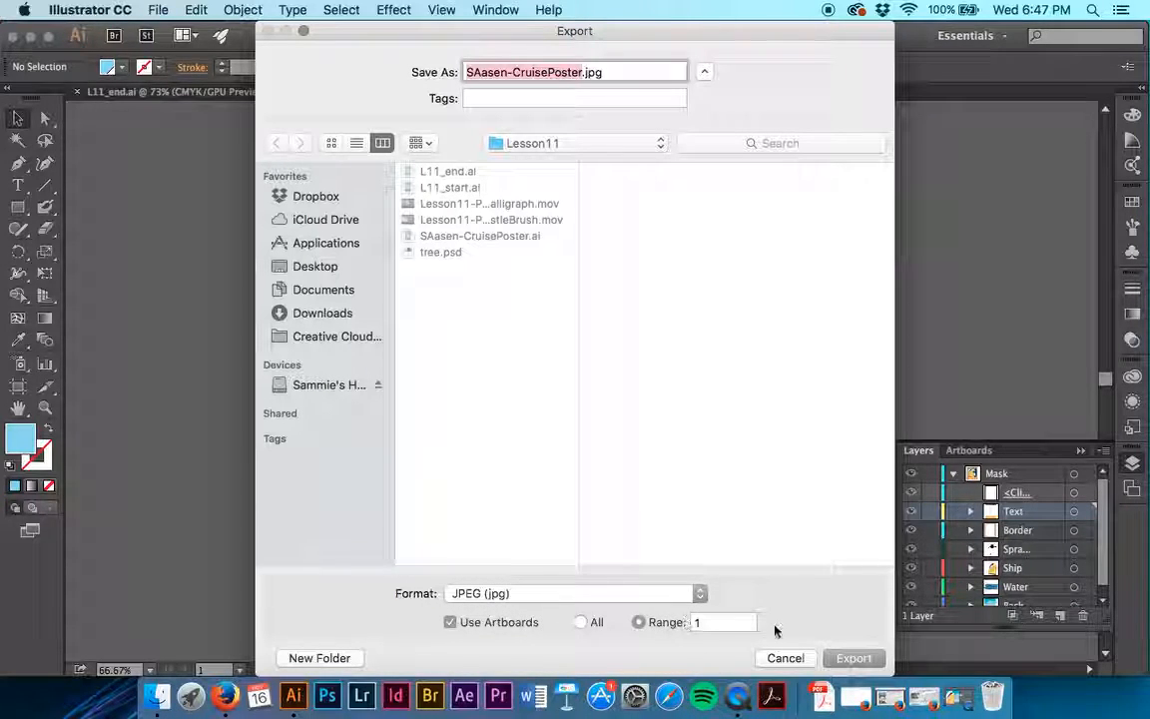
click(852, 659)
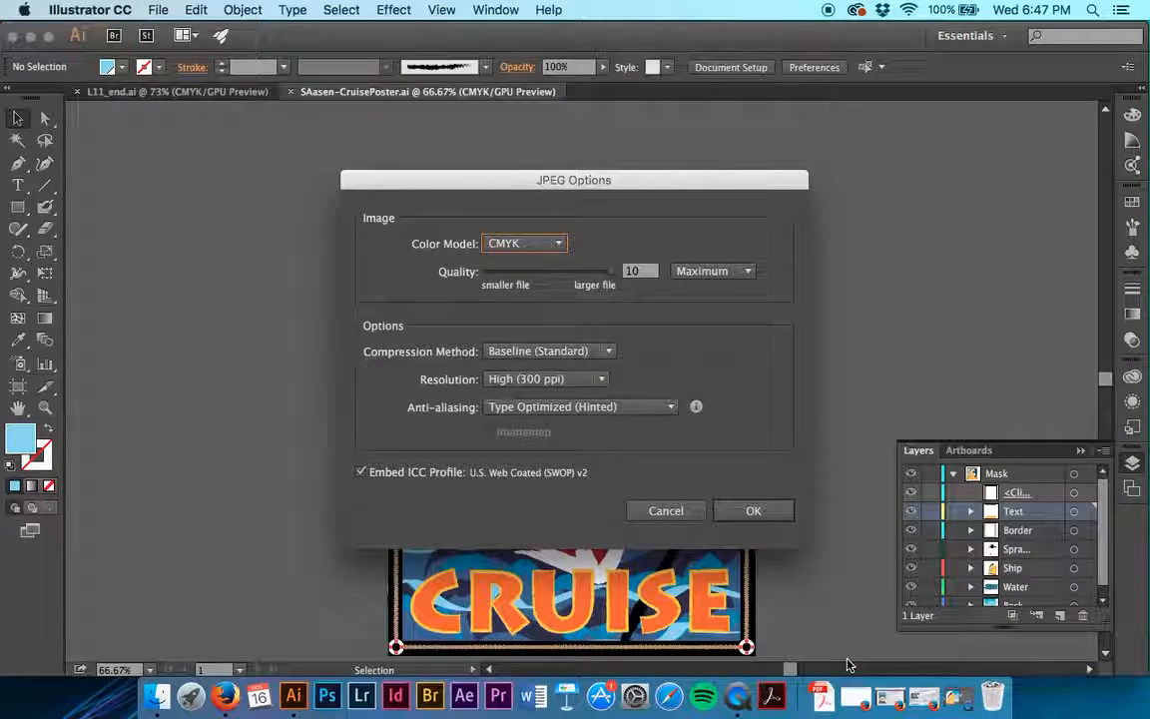
click(754, 511)
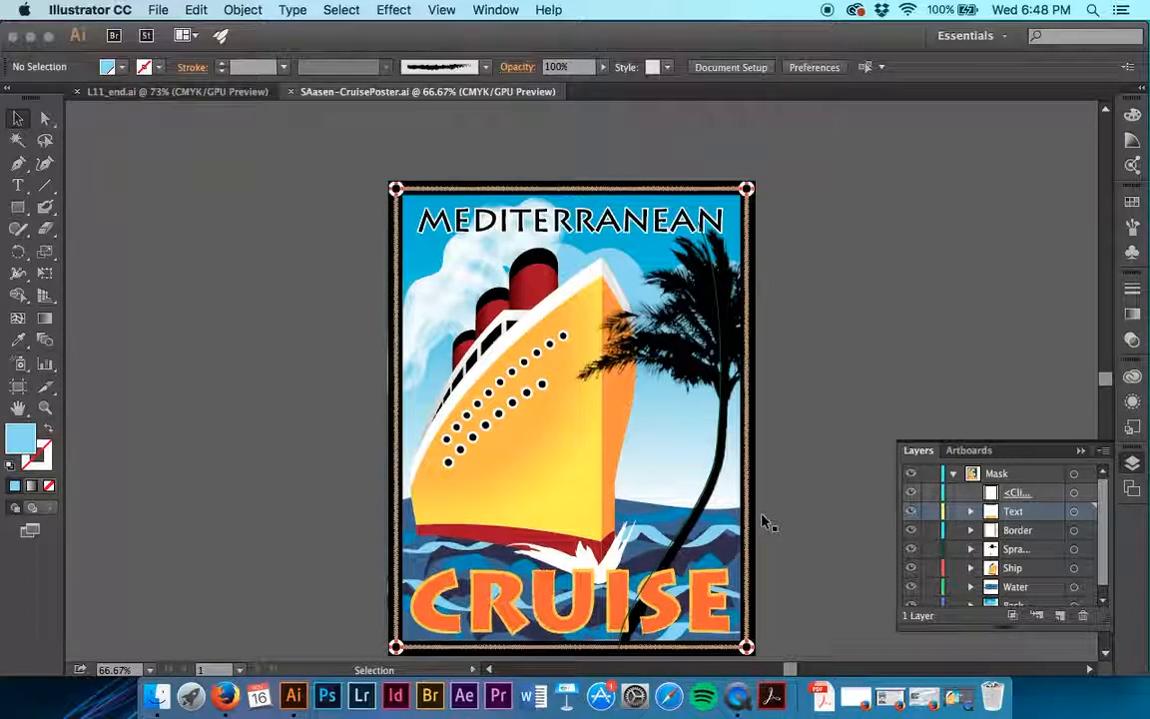